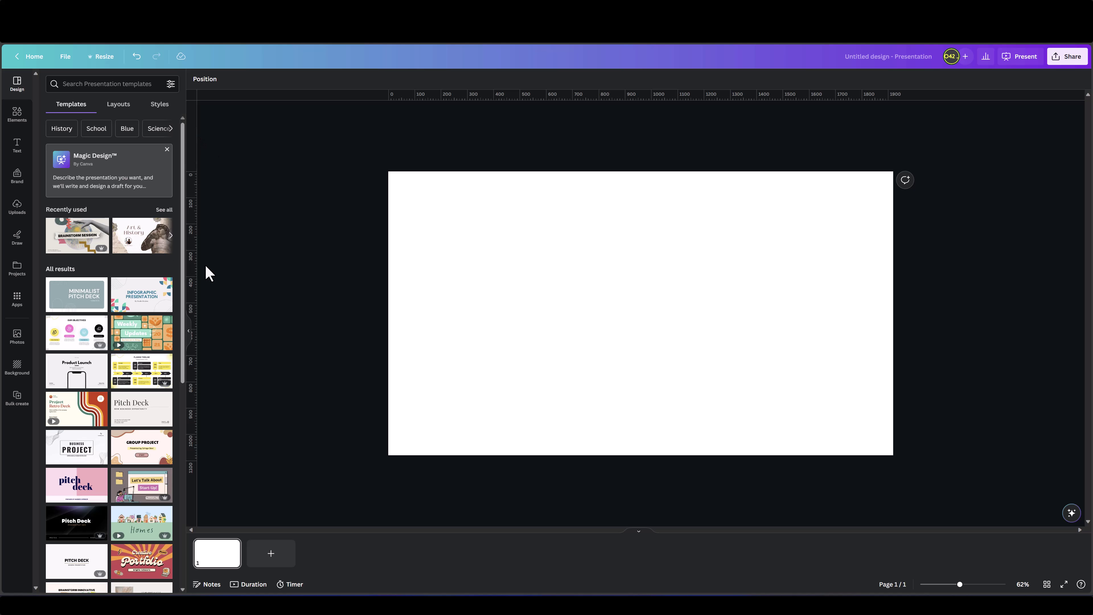
Step: Place the 14-second beach video on the slide and crop it to 16:9
{"action": "left_click", "coordinate": [18, 125]}
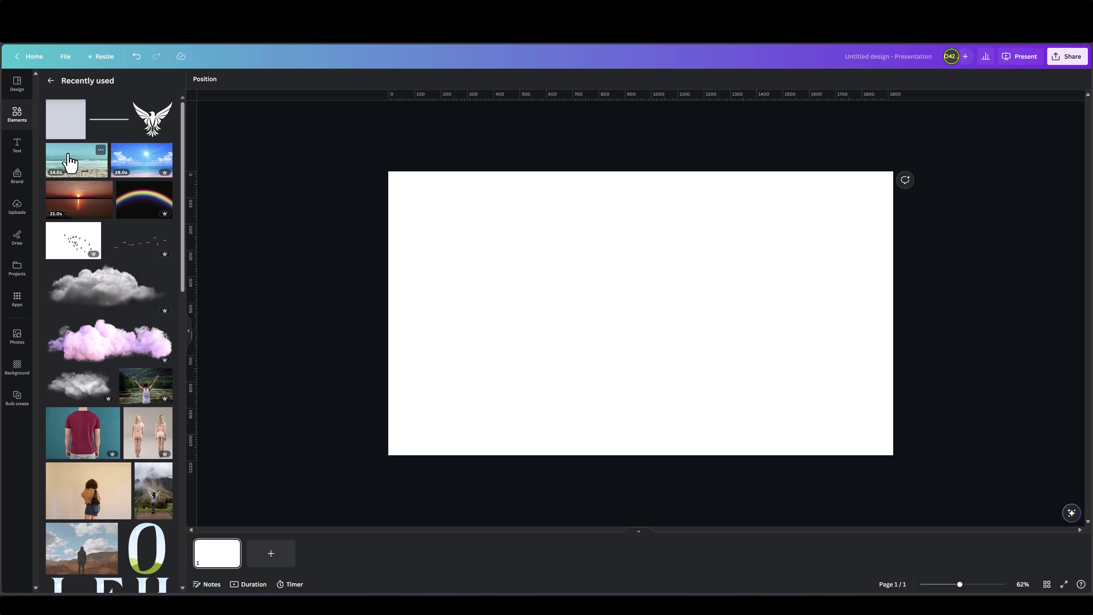
{"action": "left_click_drag", "start_coordinate": [69, 163], "coordinate": [460, 232]}
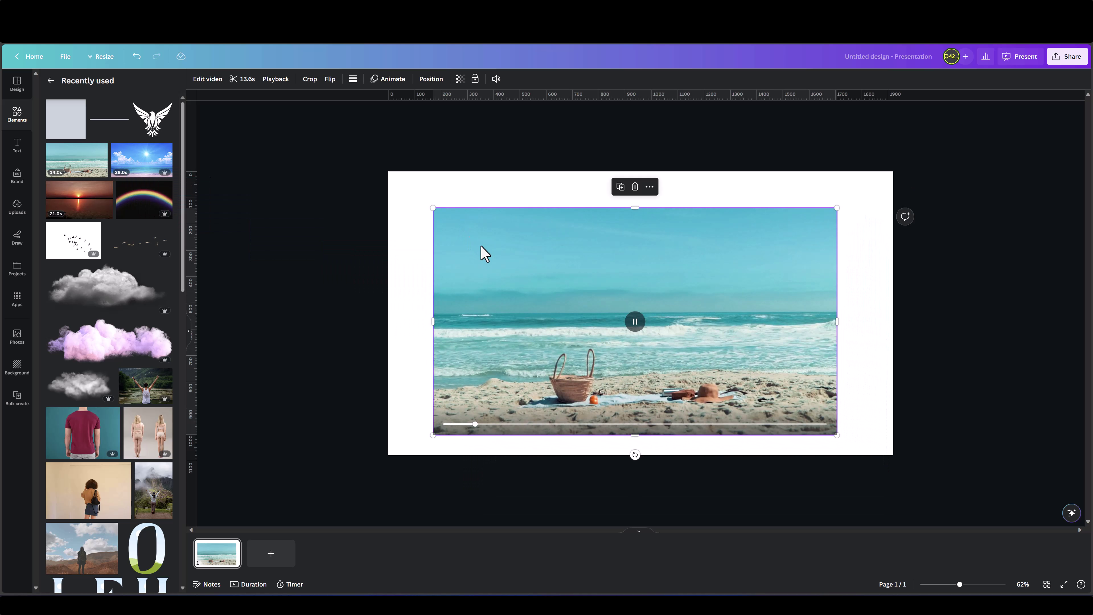
{"action": "double_click", "coordinate": [516, 275]}
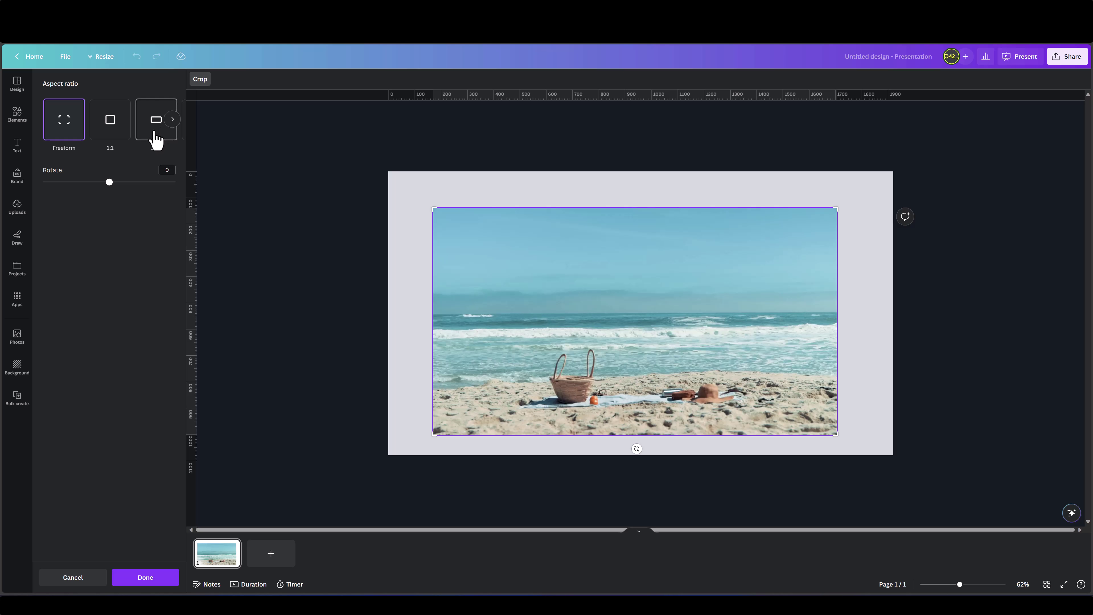
{"action": "left_click", "coordinate": [156, 138]}
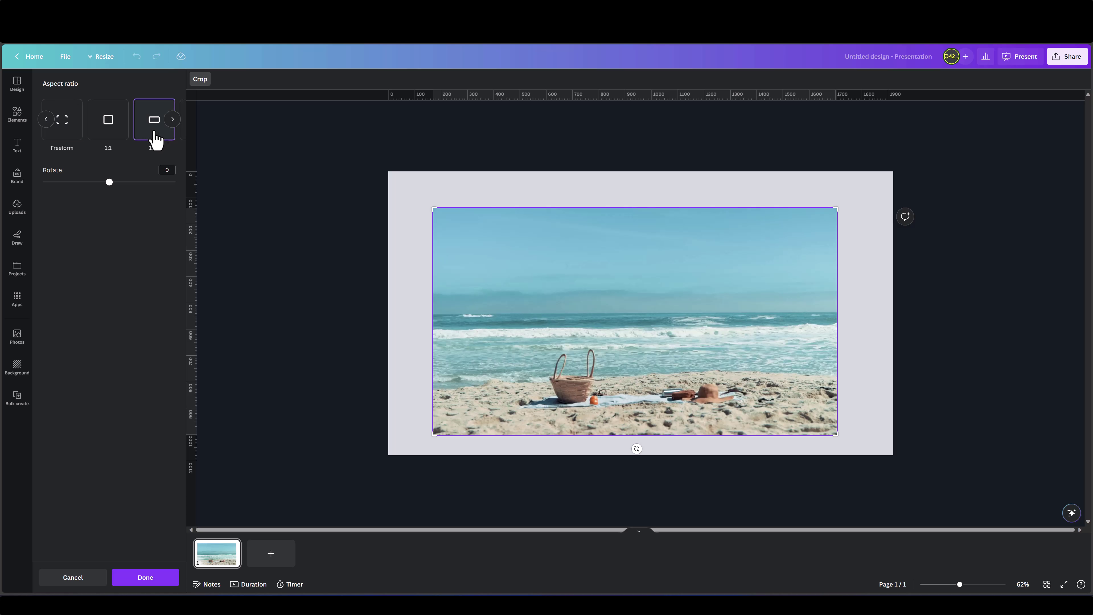
{"action": "left_click", "coordinate": [312, 225]}
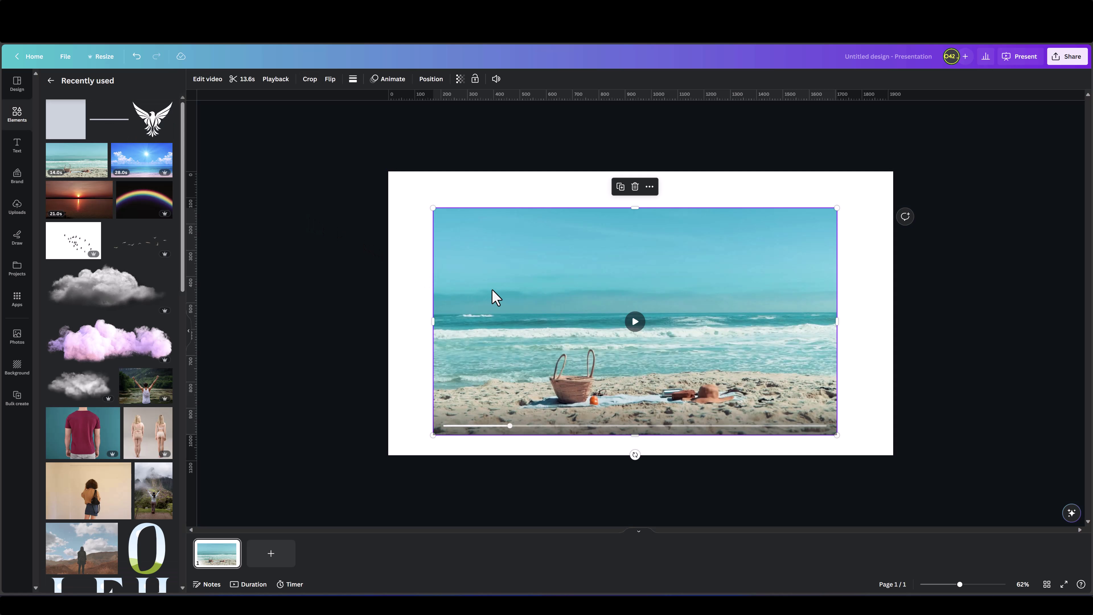
Step: Shrink the beach video to 270 by 152 and move it to the page's left side
{"action": "left_click_drag", "start_coordinate": [837, 435], "coordinate": [490, 277]}
{"action": "left_click_drag", "start_coordinate": [450, 241], "coordinate": [437, 317]}
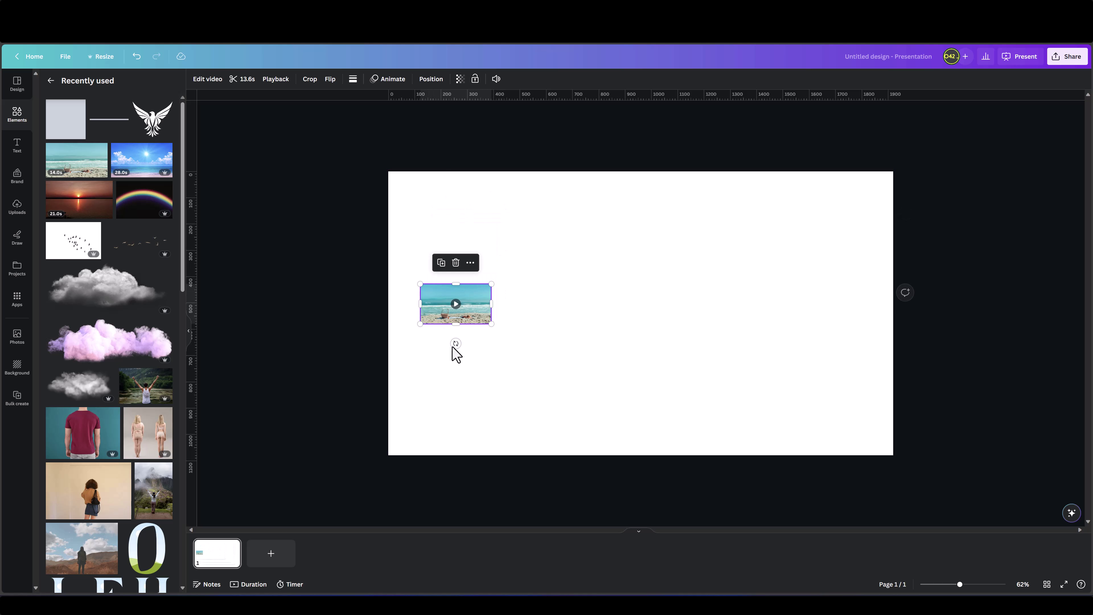
{"action": "left_click", "coordinate": [434, 361]}
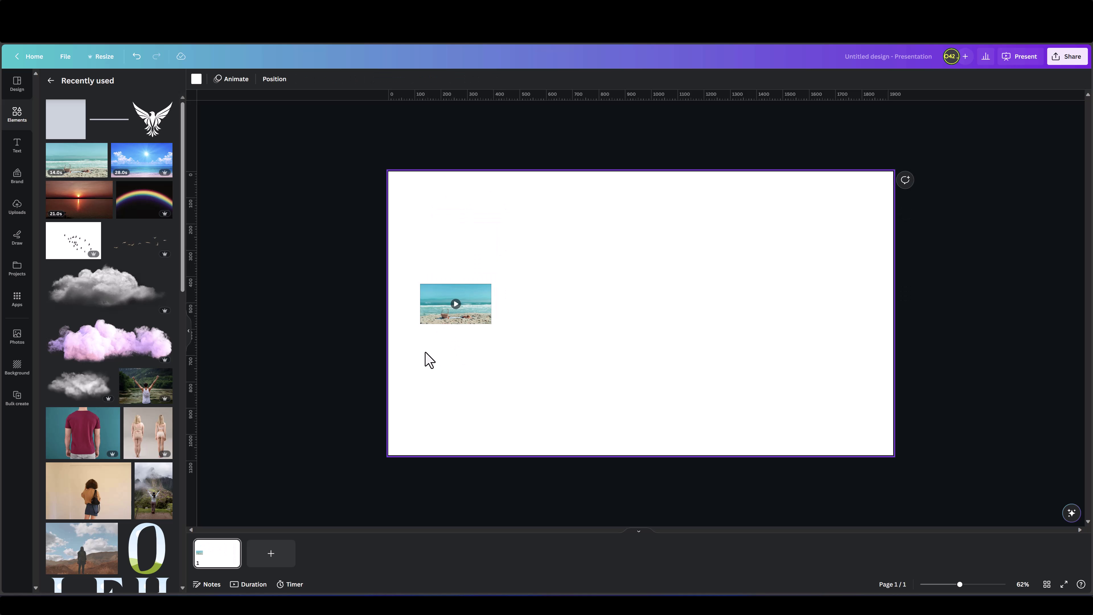
Step: Add the beach photo from project images, crop it to 16:9, and shrink it beside the video
{"action": "left_click", "coordinate": [18, 269]}
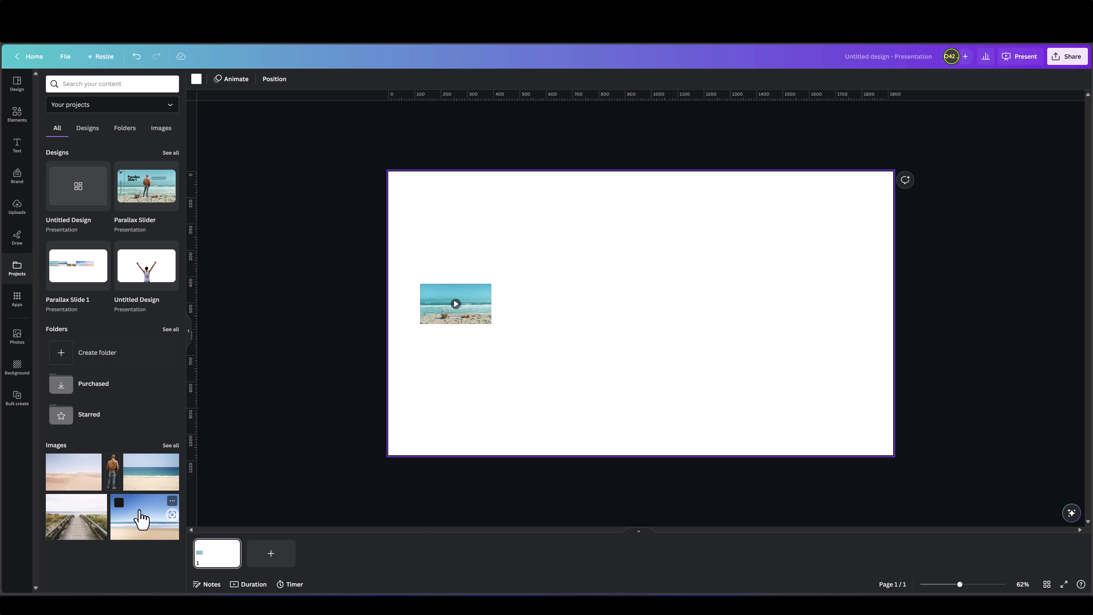
{"action": "left_click_drag", "start_coordinate": [141, 519], "coordinate": [552, 249]}
{"action": "double_click", "coordinate": [597, 295]}
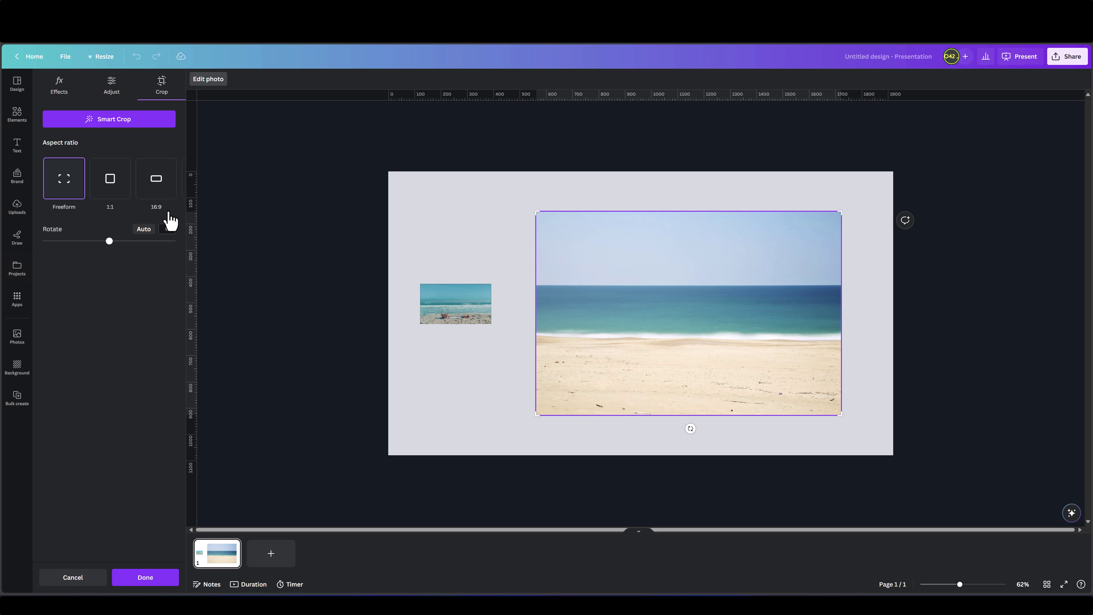
{"action": "left_click", "coordinate": [162, 197]}
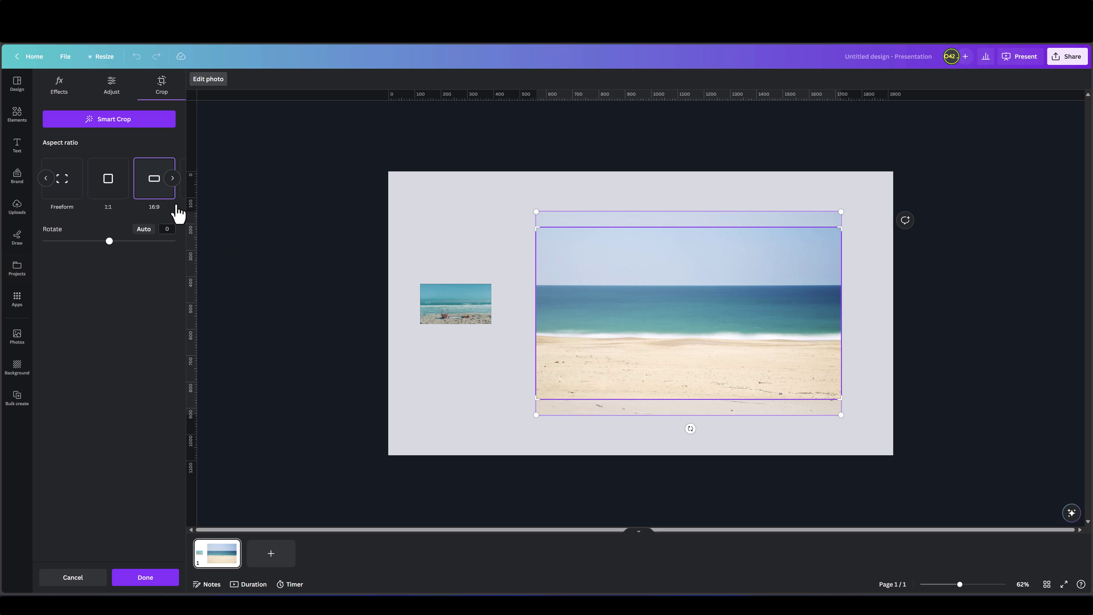
{"action": "left_click", "coordinate": [484, 356]}
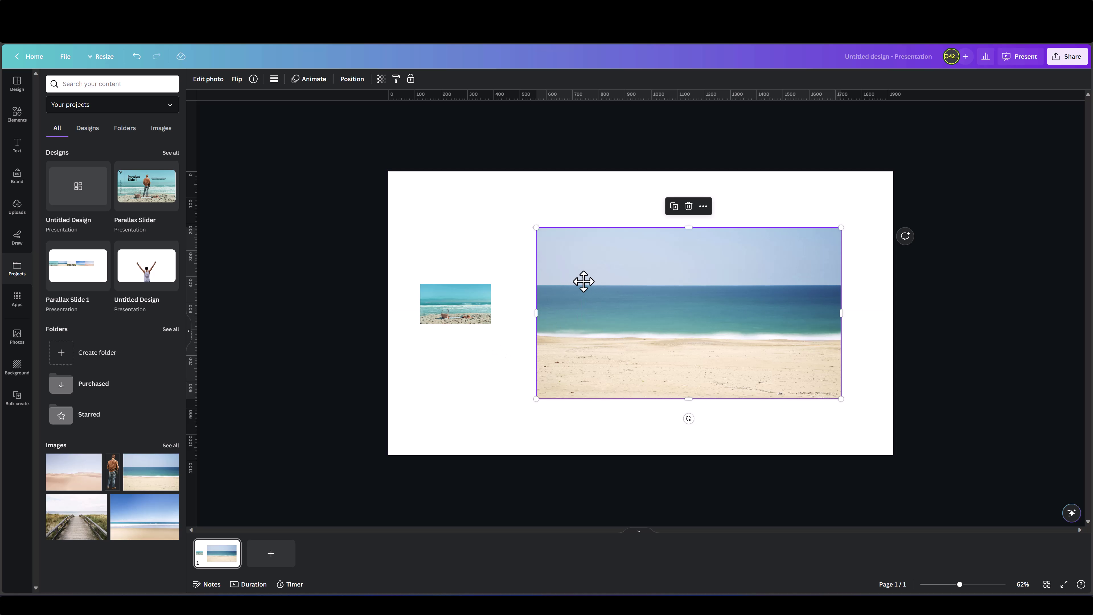
{"action": "left_click_drag", "start_coordinate": [583, 281], "coordinate": [551, 331]}
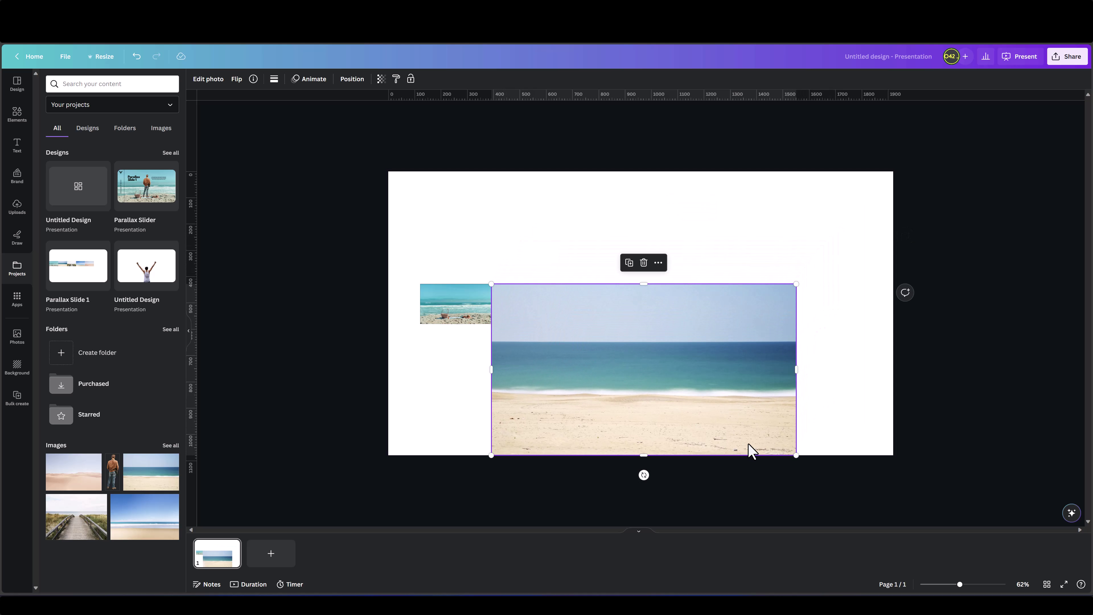
{"action": "left_click_drag", "start_coordinate": [797, 454], "coordinate": [556, 317]}
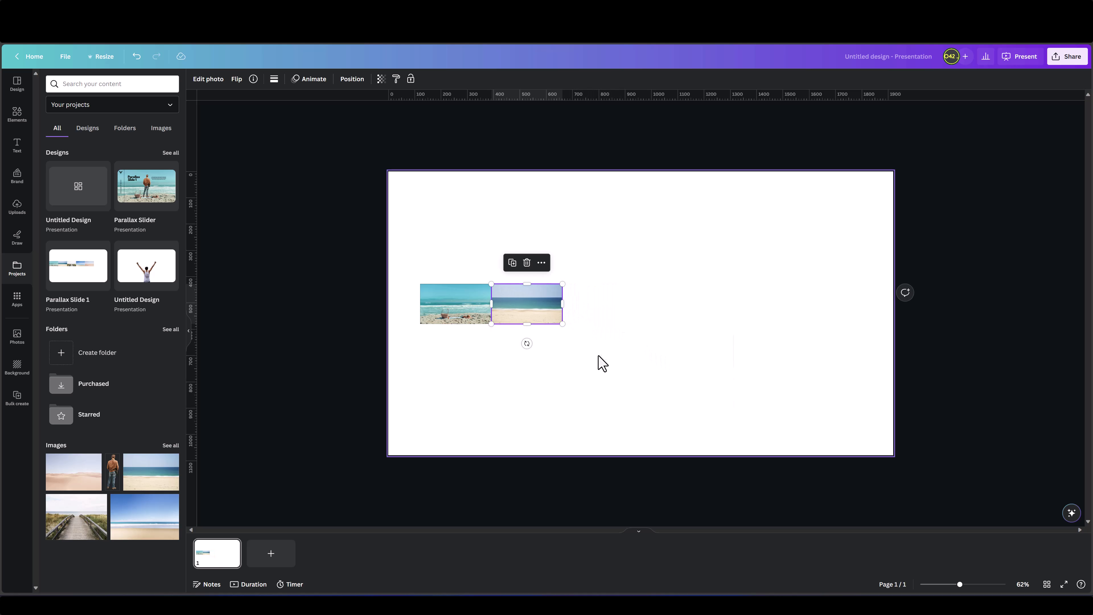
{"action": "left_click", "coordinate": [582, 373]}
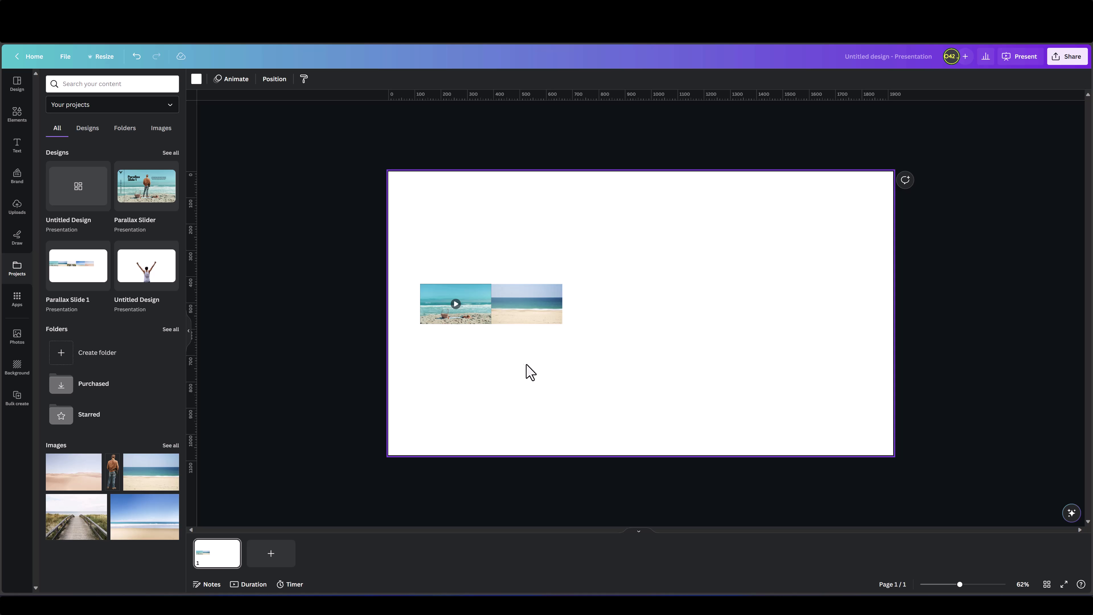
Step: Add the boardwalk photo cropped to 16:9 as the third tile
{"action": "left_click_drag", "start_coordinate": [76, 517], "coordinate": [714, 351]}
{"action": "double_click", "coordinate": [715, 351]}
{"action": "left_click", "coordinate": [155, 178]}
{"action": "key", "text": "Return"}
{"action": "left_click_drag", "start_coordinate": [855, 425], "coordinate": [634, 326]}
{"action": "left_click", "coordinate": [627, 356]}
Step: Add the blue beach photo cropped to 16:9 as the fourth tile
{"action": "left_click_drag", "start_coordinate": [141, 520], "coordinate": [808, 327]}
{"action": "double_click", "coordinate": [808, 327]}
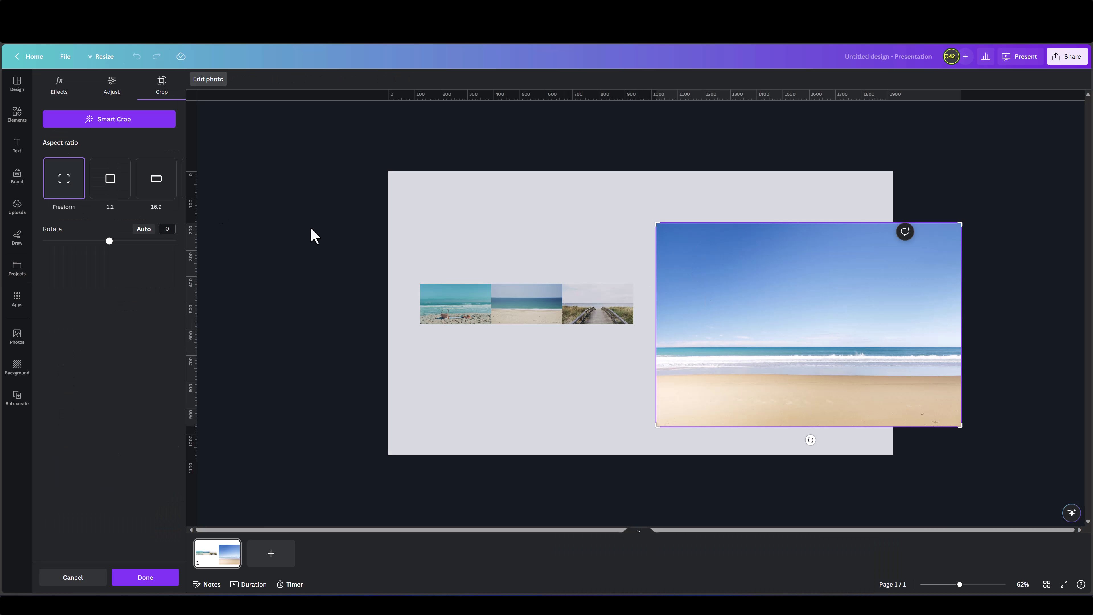
{"action": "left_click", "coordinate": [155, 178]}
{"action": "key", "text": "Return"}
{"action": "left_click_drag", "start_coordinate": [686, 347], "coordinate": [673, 377]}
{"action": "left_click_drag", "start_coordinate": [937, 456], "coordinate": [704, 325]}
{"action": "left_click", "coordinate": [618, 366]}
Step: Place the desert photo and shrink it into the fifth tile
{"action": "left_click_drag", "start_coordinate": [73, 471], "coordinate": [745, 274]}
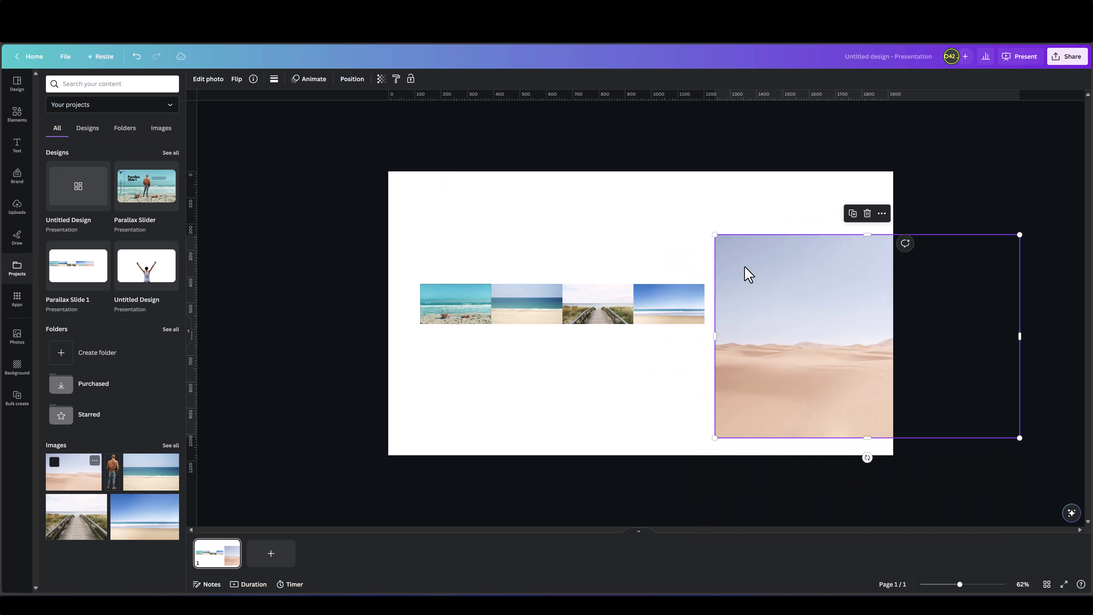
{"action": "left_click_drag", "start_coordinate": [1009, 455], "coordinate": [776, 324]}
{"action": "left_click", "coordinate": [728, 377]}
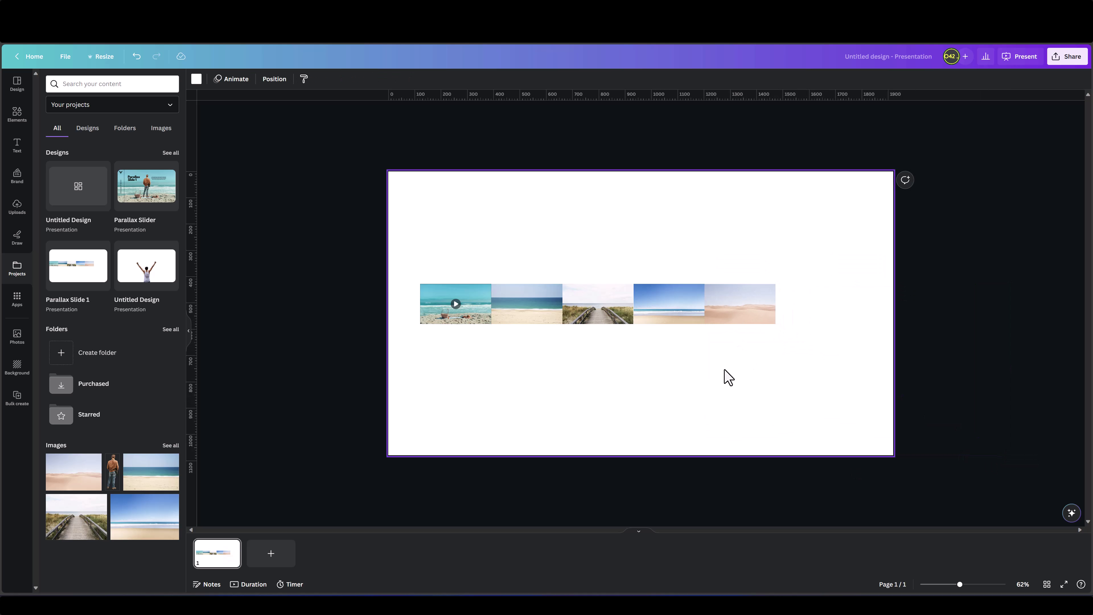
Step: Align the five tiles on their middles, tidy up spacing, and group them into a 1351.1 × 152 strip
{"action": "left_click_drag", "start_coordinate": [804, 364], "coordinate": [411, 254]}
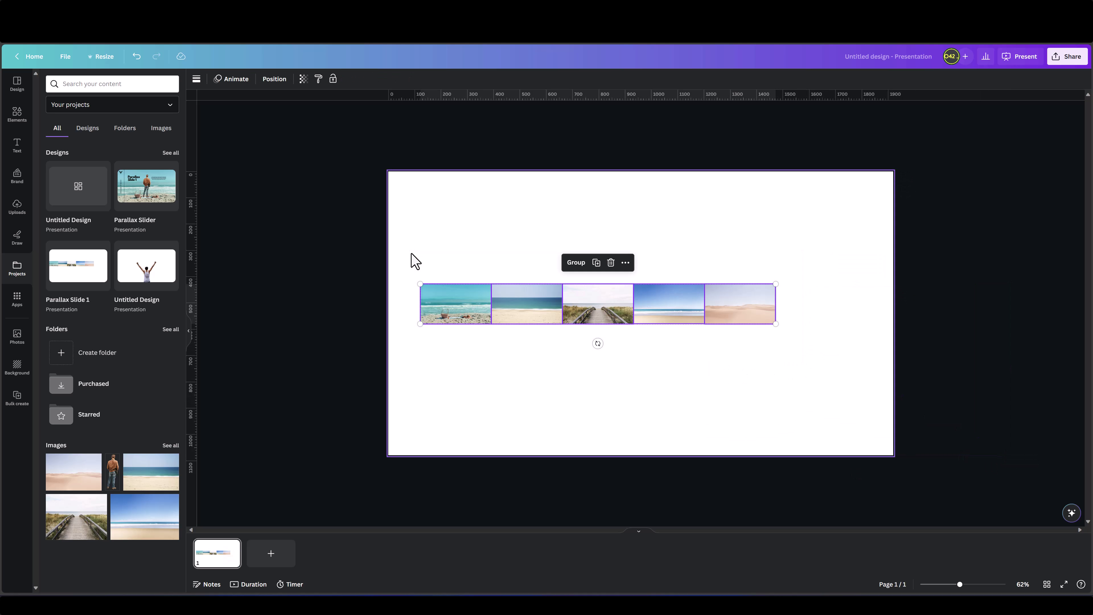
{"action": "left_click", "coordinate": [267, 82]}
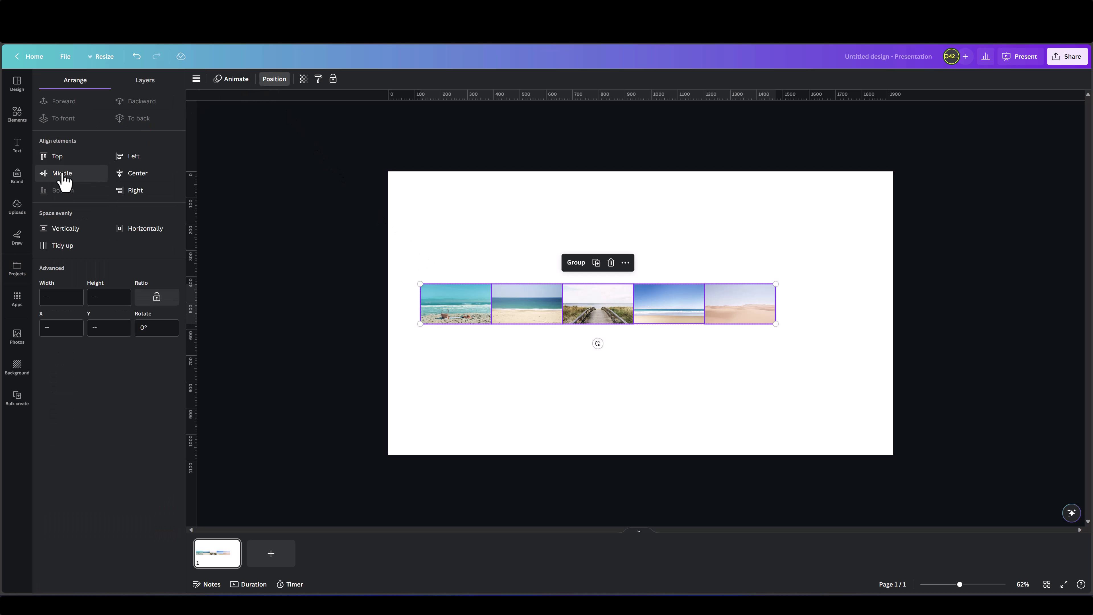
{"action": "left_click", "coordinate": [62, 175]}
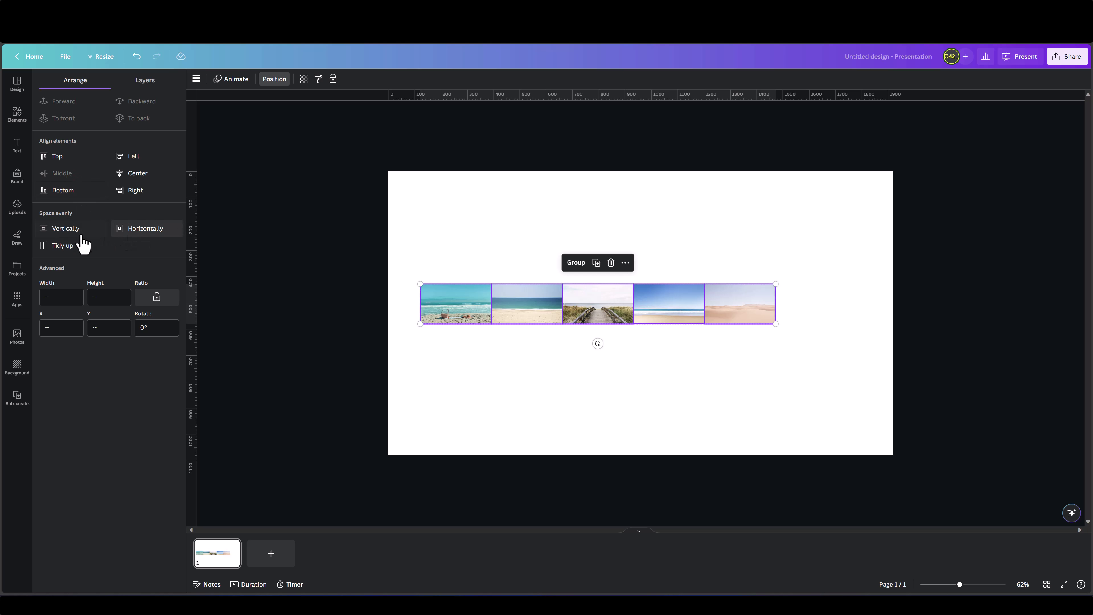
{"action": "left_click", "coordinate": [49, 249]}
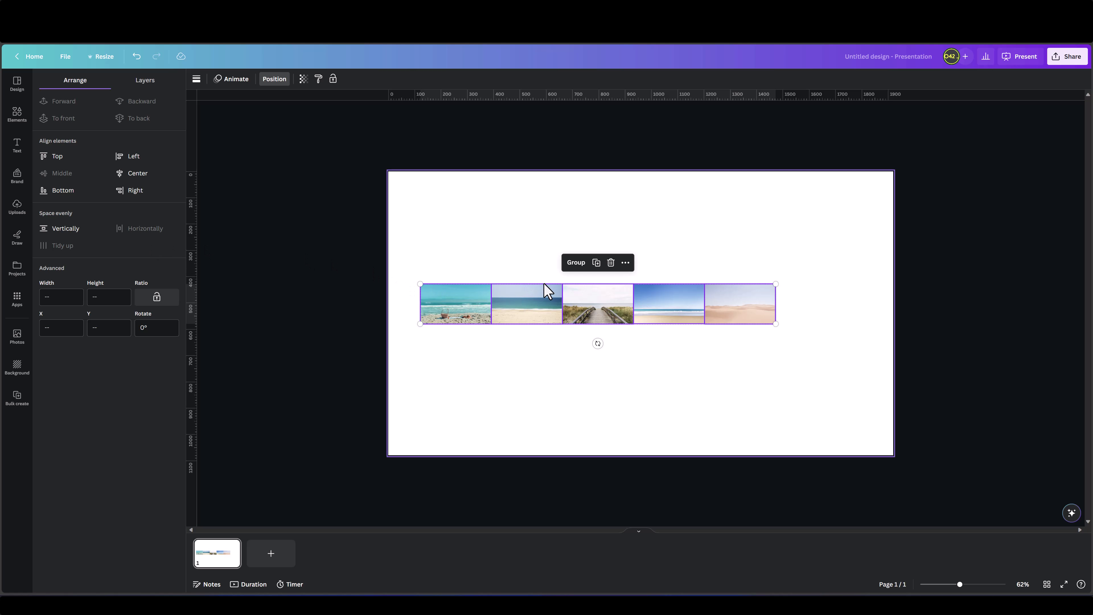
{"action": "left_click_drag", "start_coordinate": [768, 356], "coordinate": [408, 247]}
{"action": "left_click", "coordinate": [576, 264]}
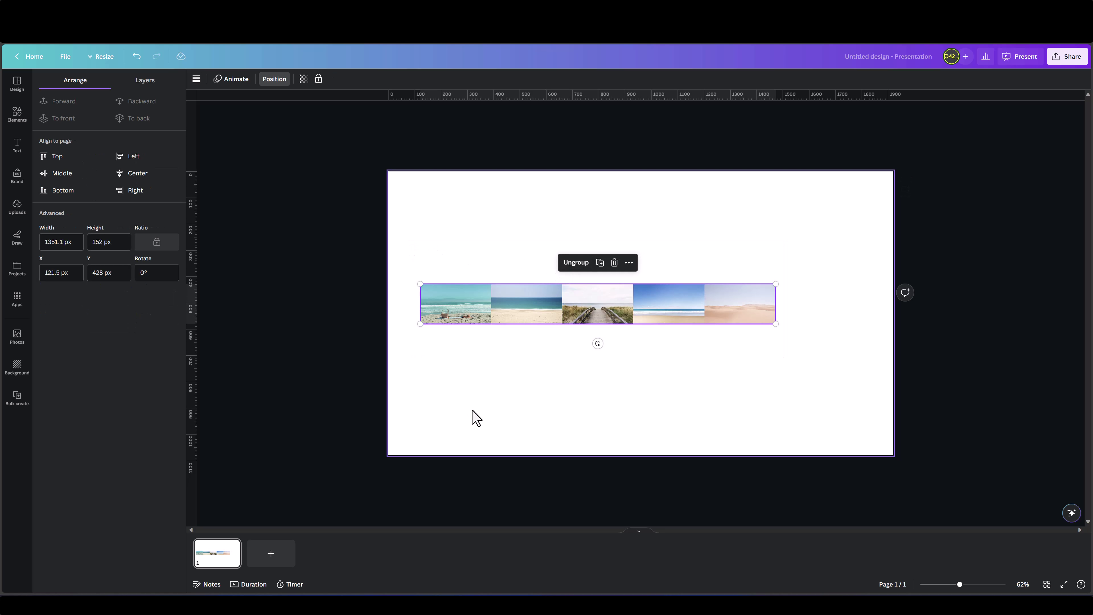
Step: Add a second page and place the man cutout from project images on it
{"action": "left_click", "coordinate": [278, 562]}
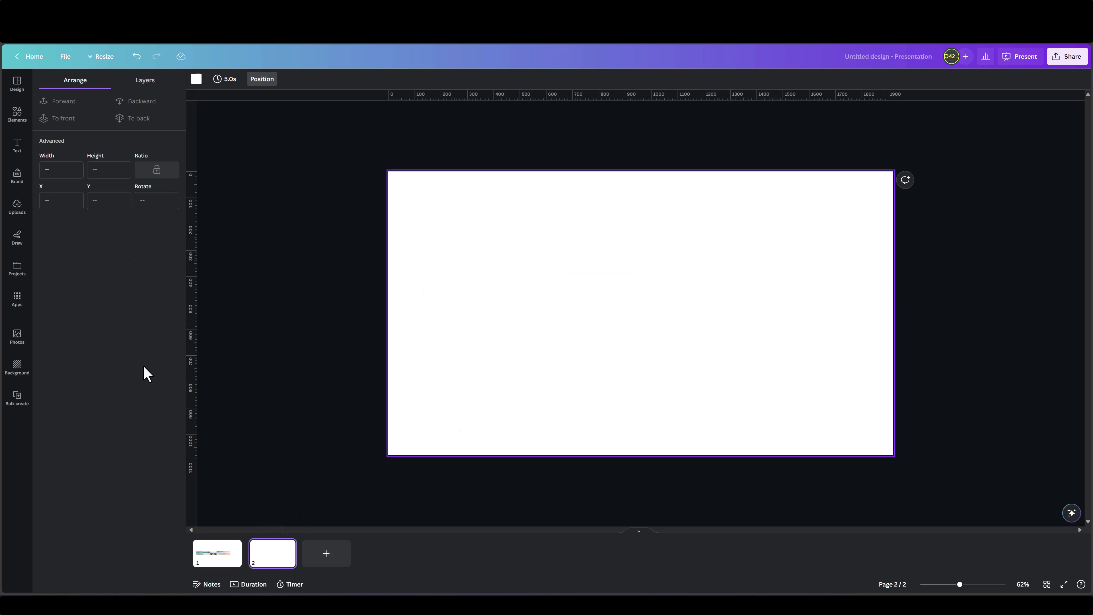
{"action": "left_click", "coordinate": [17, 269]}
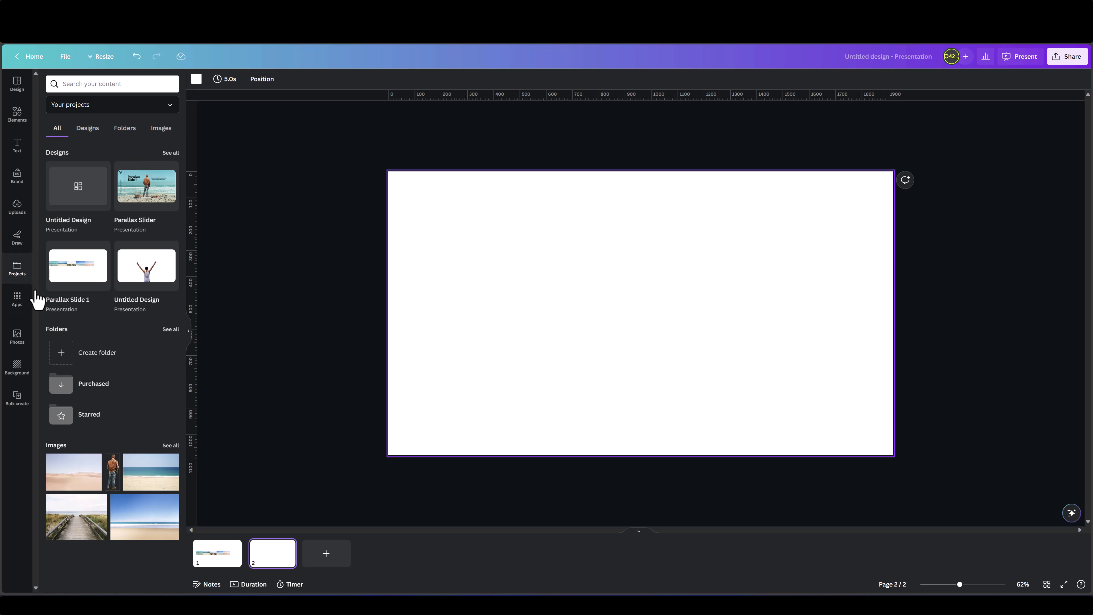
{"action": "left_click_drag", "start_coordinate": [114, 481], "coordinate": [591, 242]}
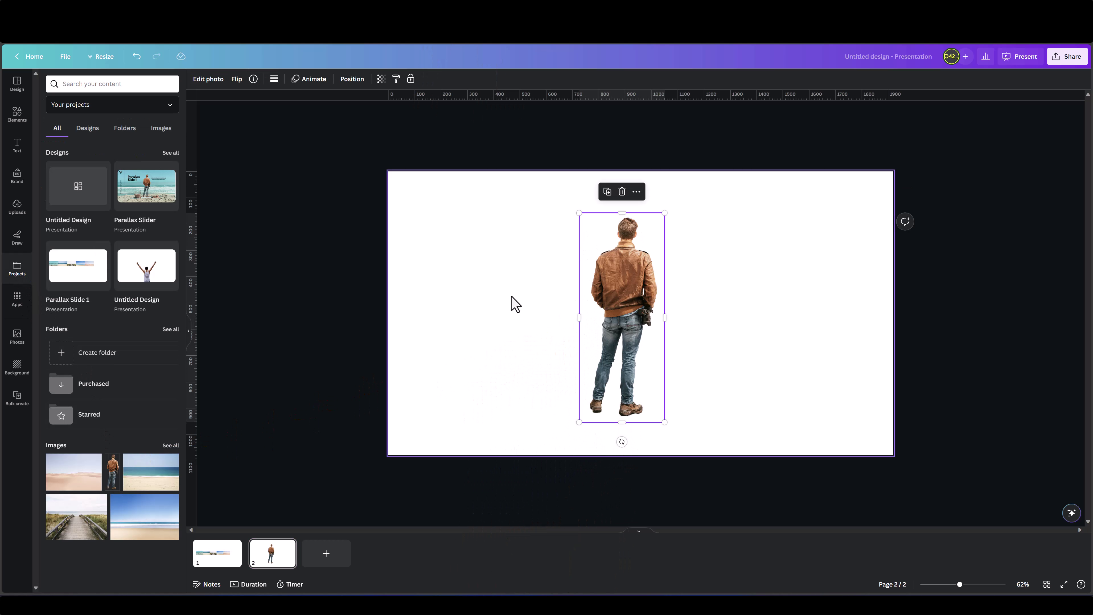
{"action": "left_click", "coordinate": [559, 264]}
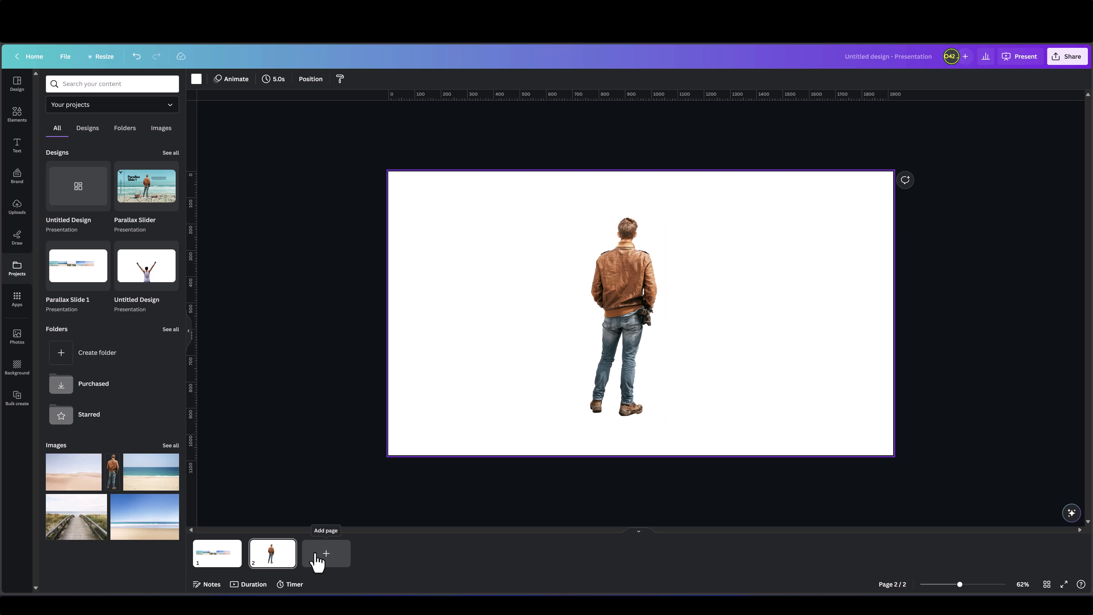
Step: Add a third page, paste the page-1 image strip there, and keep only the desert image
{"action": "left_click", "coordinate": [317, 560]}
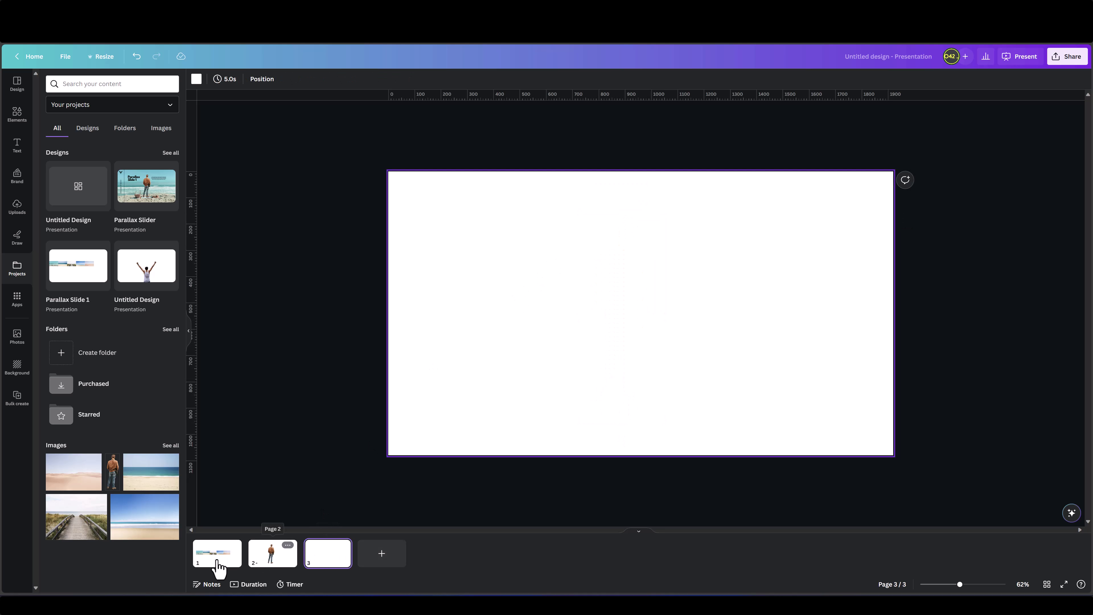
{"action": "left_click", "coordinate": [215, 560]}
{"action": "left_click", "coordinate": [733, 324]}
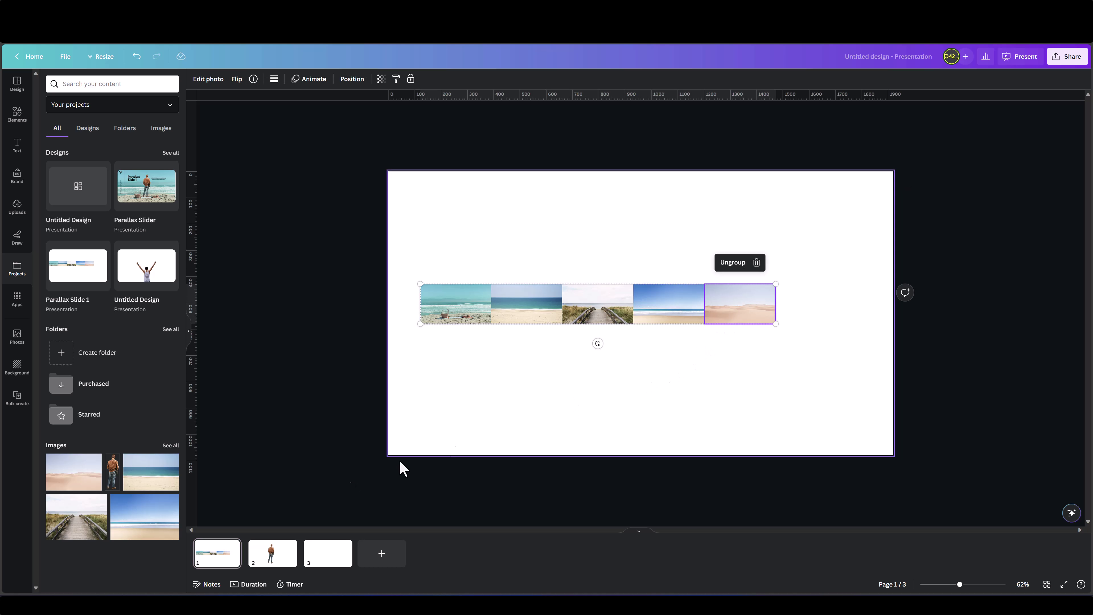
{"action": "left_click", "coordinate": [331, 560]}
{"action": "key", "text": "ctrl+v"}
{"action": "left_click_drag", "start_coordinate": [416, 266], "coordinate": [670, 377]}
{"action": "key", "text": "Delete"}
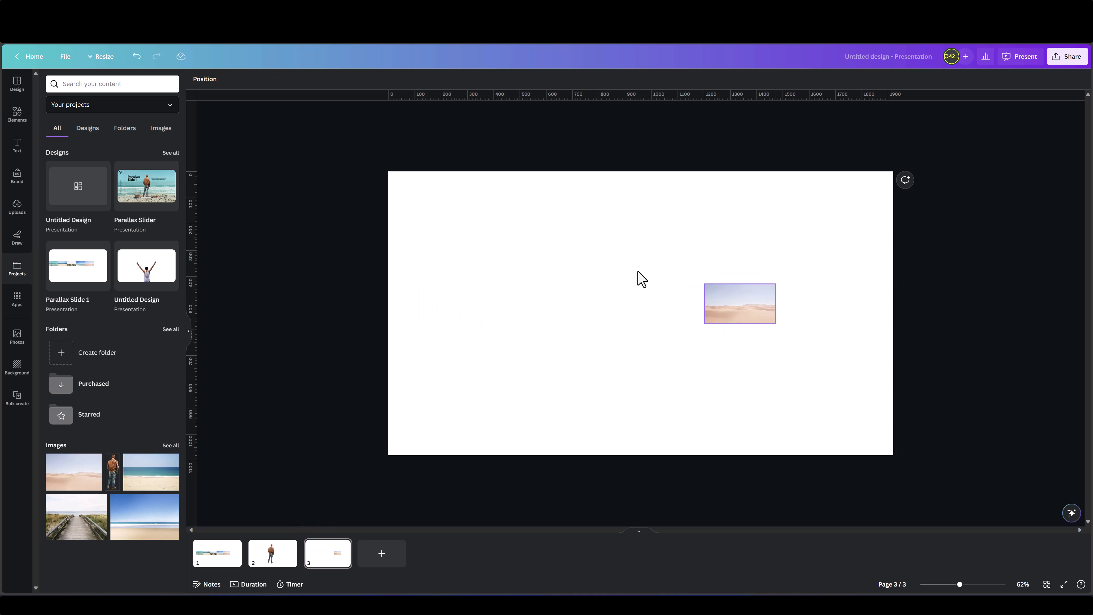
{"action": "left_click_drag", "start_coordinate": [728, 299], "coordinate": [898, 441]}
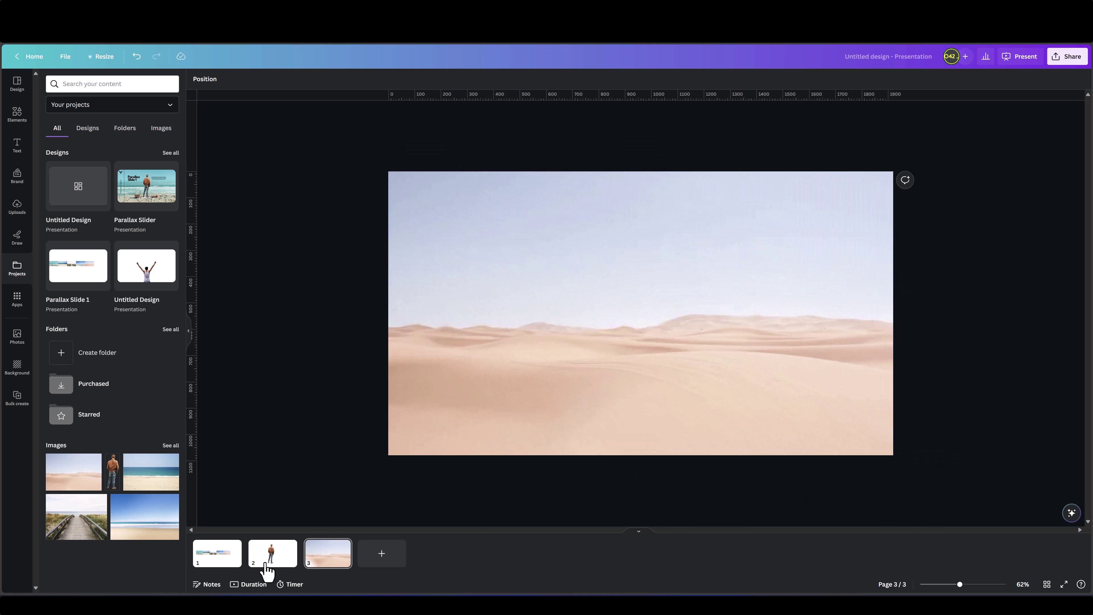
Step: Copy the man cutout from page 2 onto the desert page, resized and centred on the slide
{"action": "left_click", "coordinate": [273, 553]}
{"action": "left_click", "coordinate": [631, 320]}
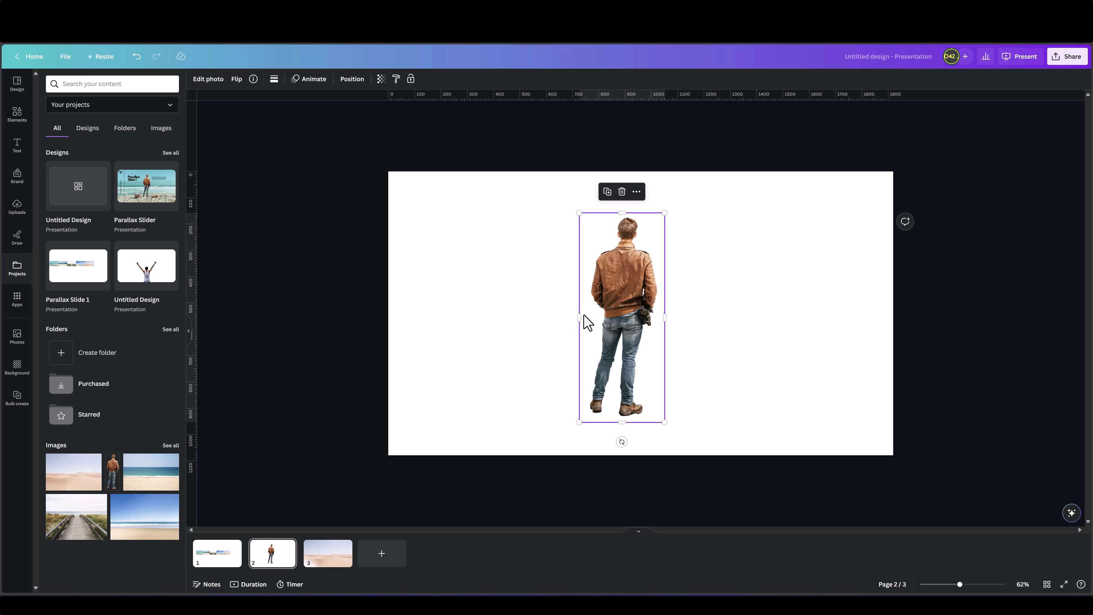
{"action": "left_click", "coordinate": [318, 560]}
{"action": "key", "text": "ctrl+v"}
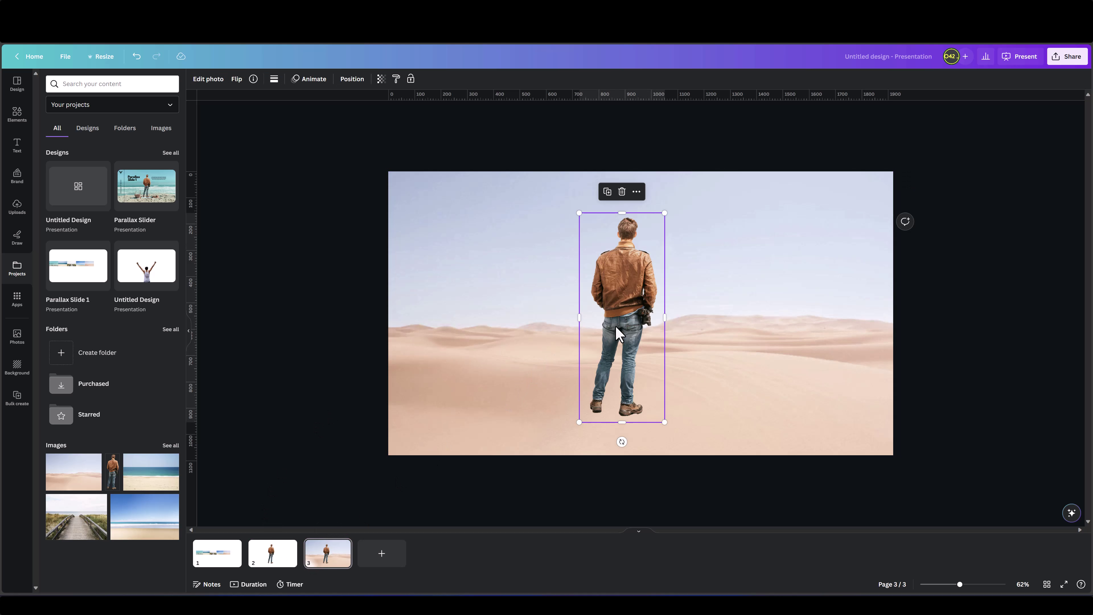
{"action": "left_click_drag", "start_coordinate": [615, 326], "coordinate": [639, 320]}
{"action": "left_click_drag", "start_coordinate": [687, 415], "coordinate": [674, 382]}
{"action": "mouse_move", "coordinate": [636, 269]}
{"action": "left_mouse_down"}
{"action": "mouse_move", "coordinate": [624, 290]}
{"action": "mouse_move", "coordinate": [641, 287]}
{"action": "left_mouse_up"}
{"action": "left_click", "coordinate": [352, 395]}
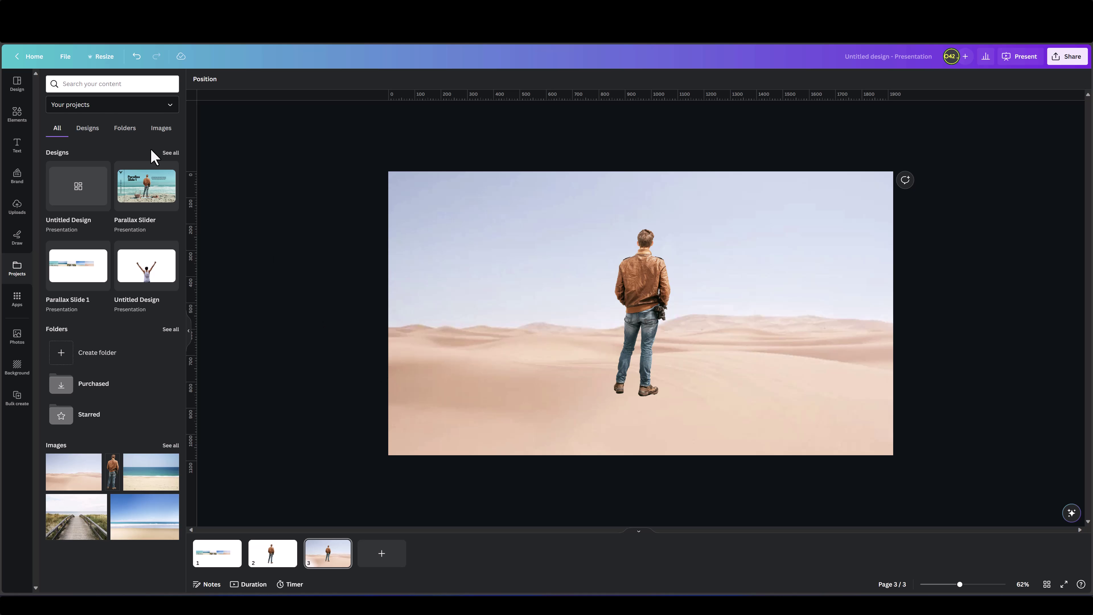
Step: Add a line, turn it vertical near the slide's left edge, and stretch it to the bottom
{"action": "left_click", "coordinate": [20, 117]}
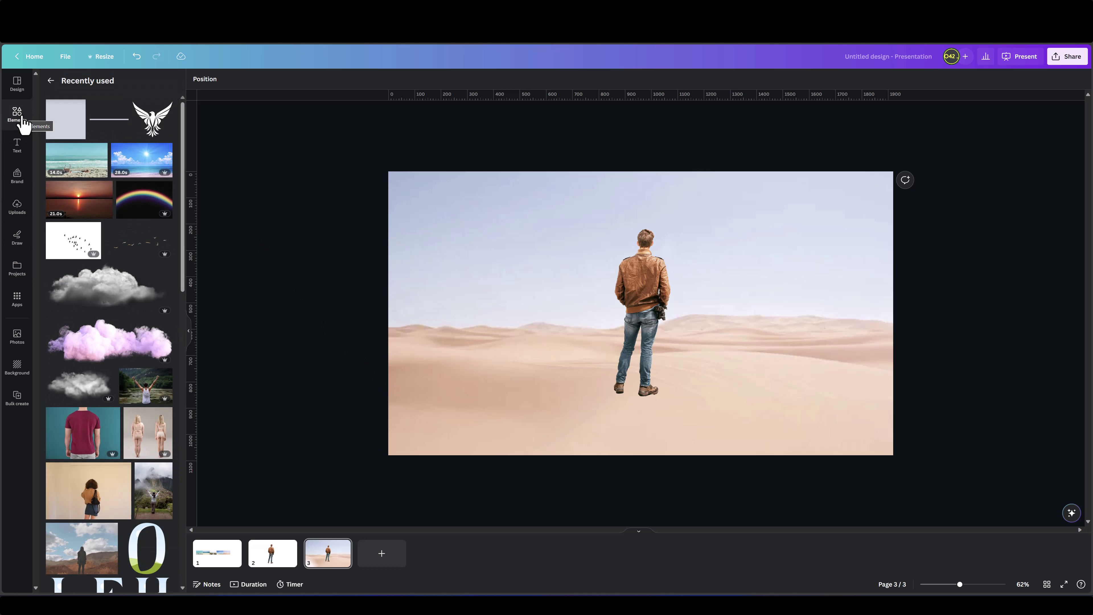
{"action": "left_click", "coordinate": [108, 119]}
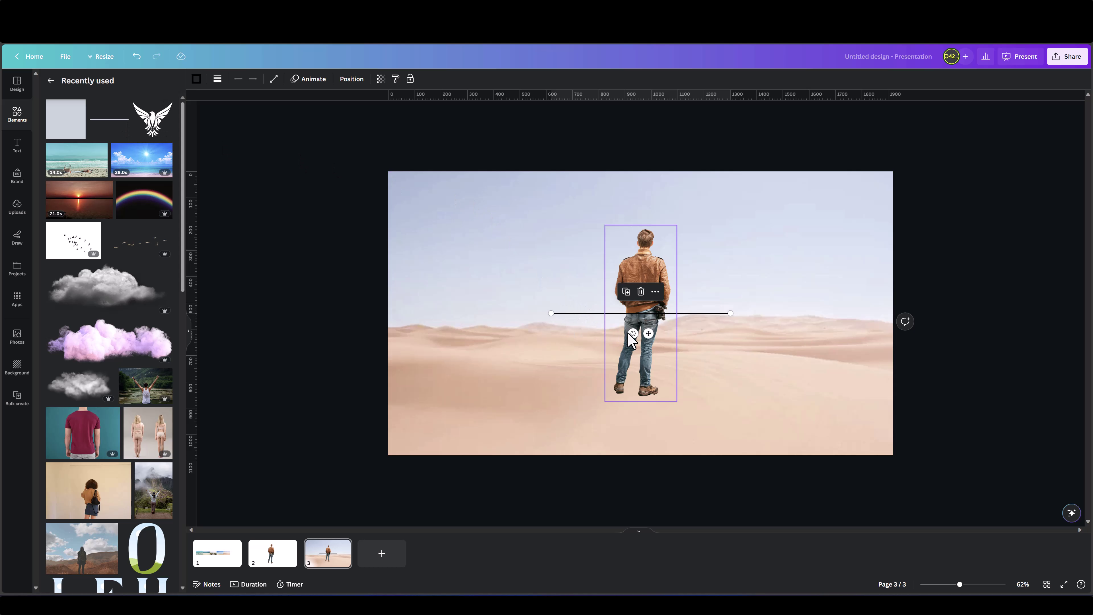
{"action": "left_click_drag", "start_coordinate": [631, 333], "coordinate": [665, 324]}
{"action": "left_click_drag", "start_coordinate": [599, 284], "coordinate": [445, 456]}
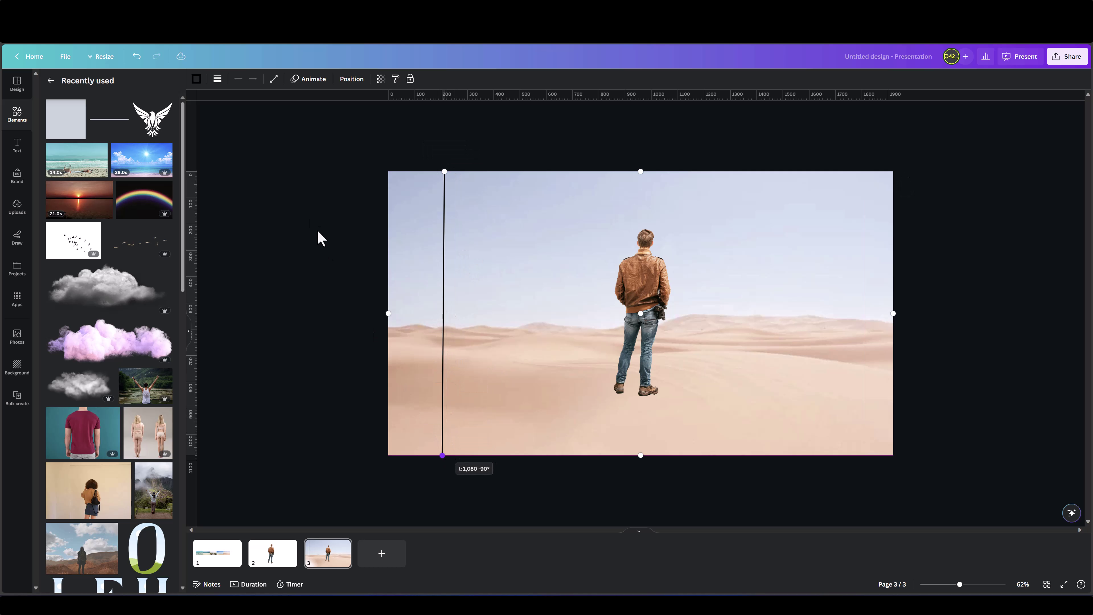
{"action": "left_click", "coordinate": [270, 178]}
Step: Paste the eagle graphic as a small top-left logo and add the 'cold, smooth & tasty.' text combination
{"action": "key", "text": "ctrl+v"}
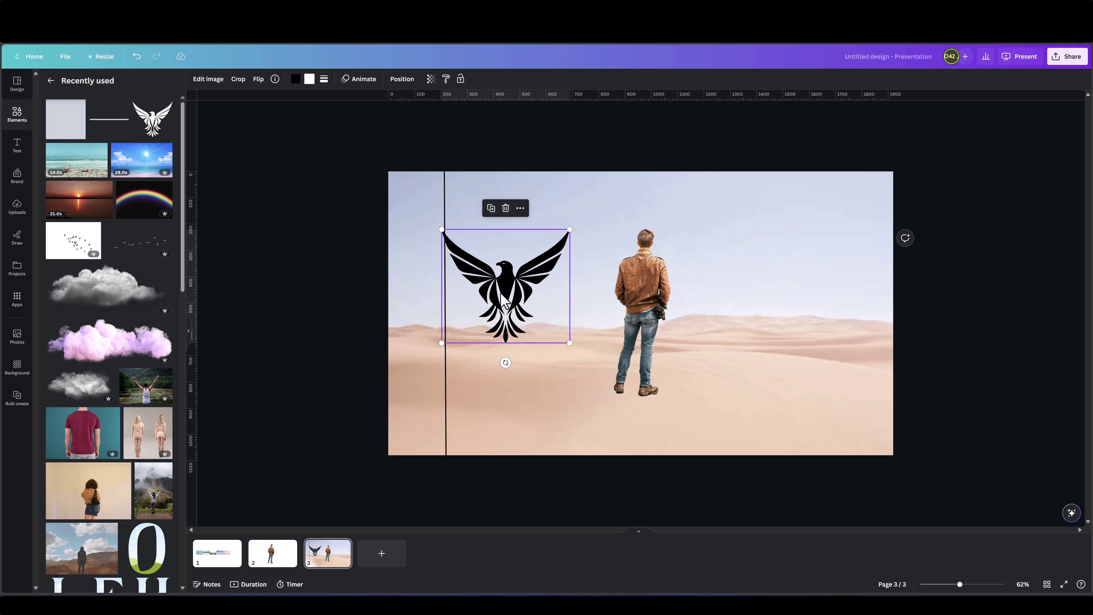
{"action": "left_click_drag", "start_coordinate": [503, 302], "coordinate": [451, 248]}
{"action": "left_click_drag", "start_coordinate": [522, 290], "coordinate": [435, 211]}
{"action": "left_click", "coordinate": [369, 262]}
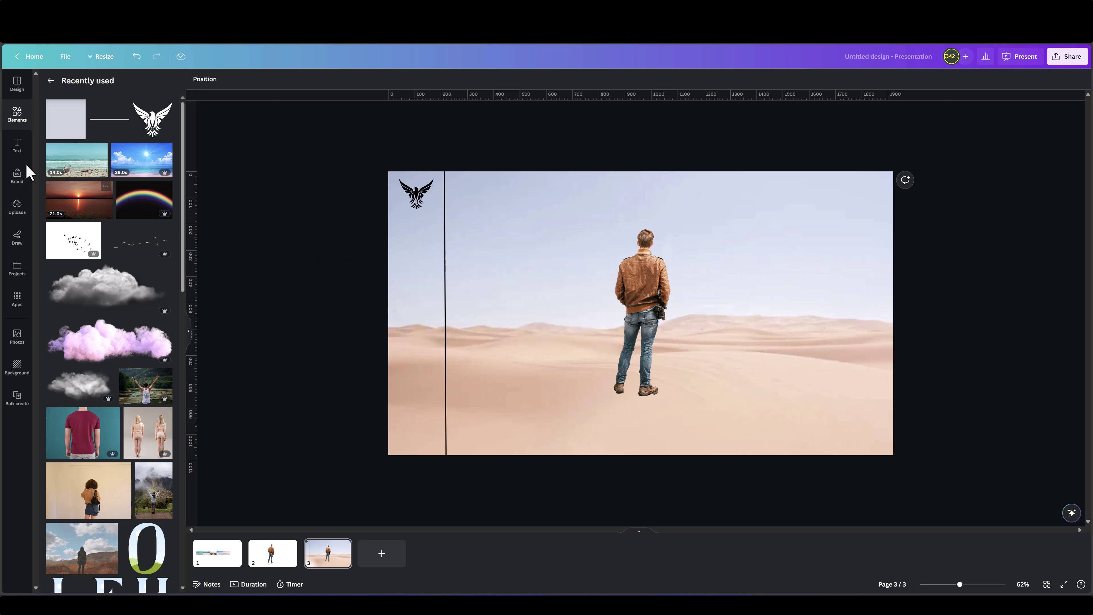
{"action": "left_click", "coordinate": [15, 157]}
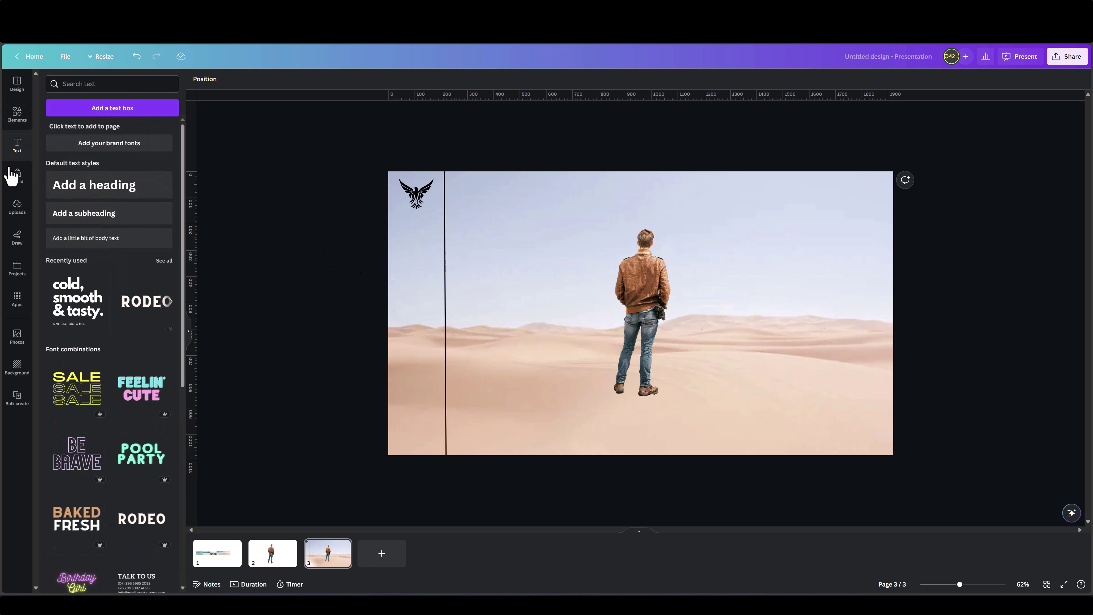
{"action": "left_click", "coordinate": [73, 310]}
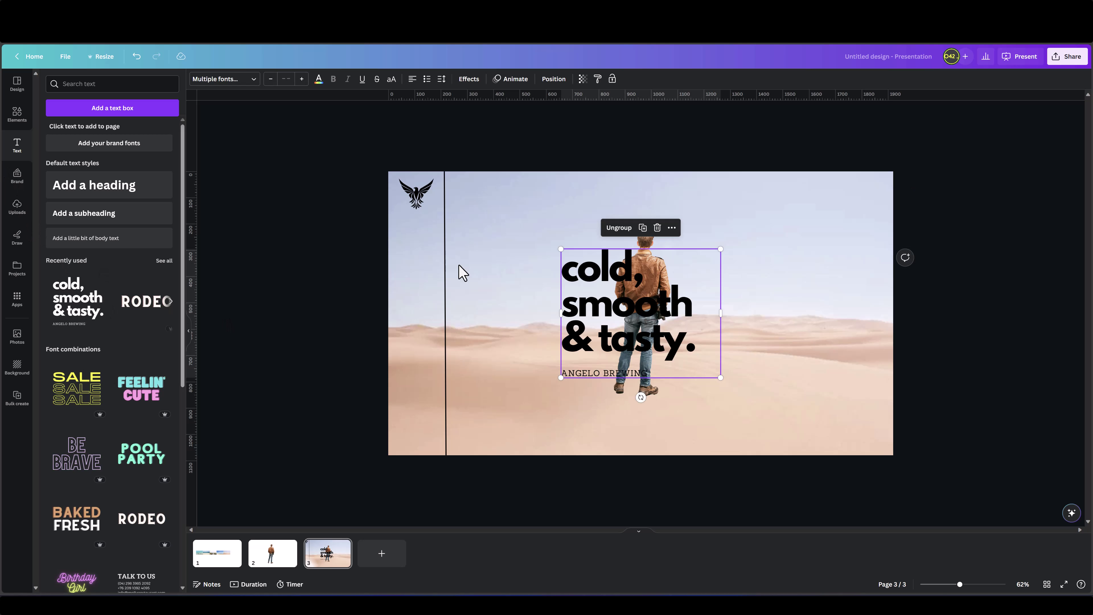
Step: Ungroup the text combination and rotate the ANGELO BREWING line to run vertically
{"action": "left_click", "coordinate": [619, 228]}
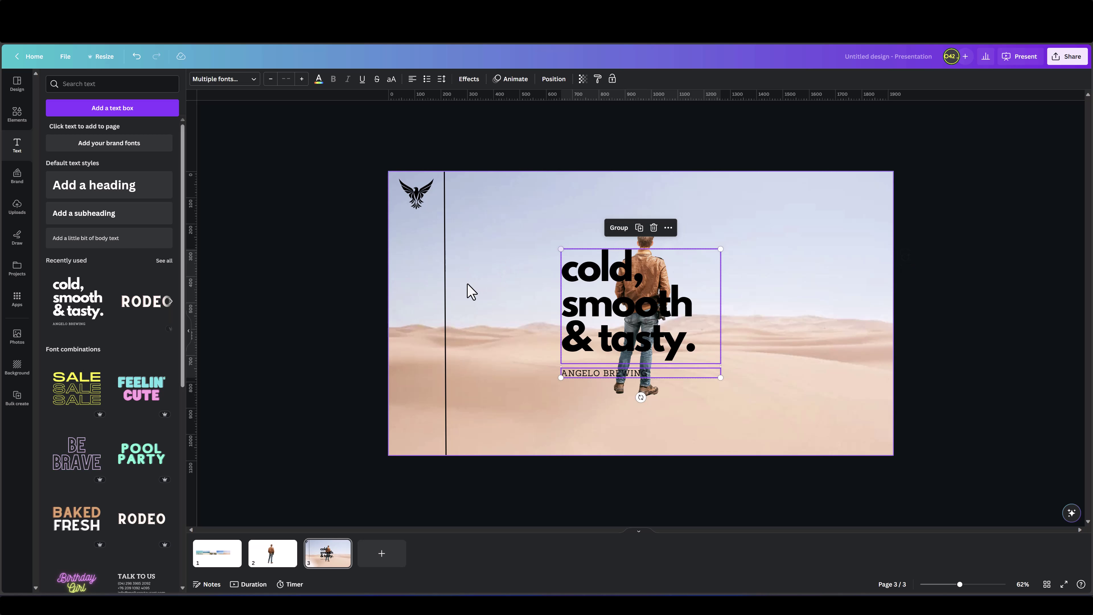
{"action": "left_click", "coordinate": [359, 325]}
{"action": "left_click_drag", "start_coordinate": [577, 372], "coordinate": [468, 299]}
{"action": "left_click_drag", "start_coordinate": [525, 321], "coordinate": [456, 293]}
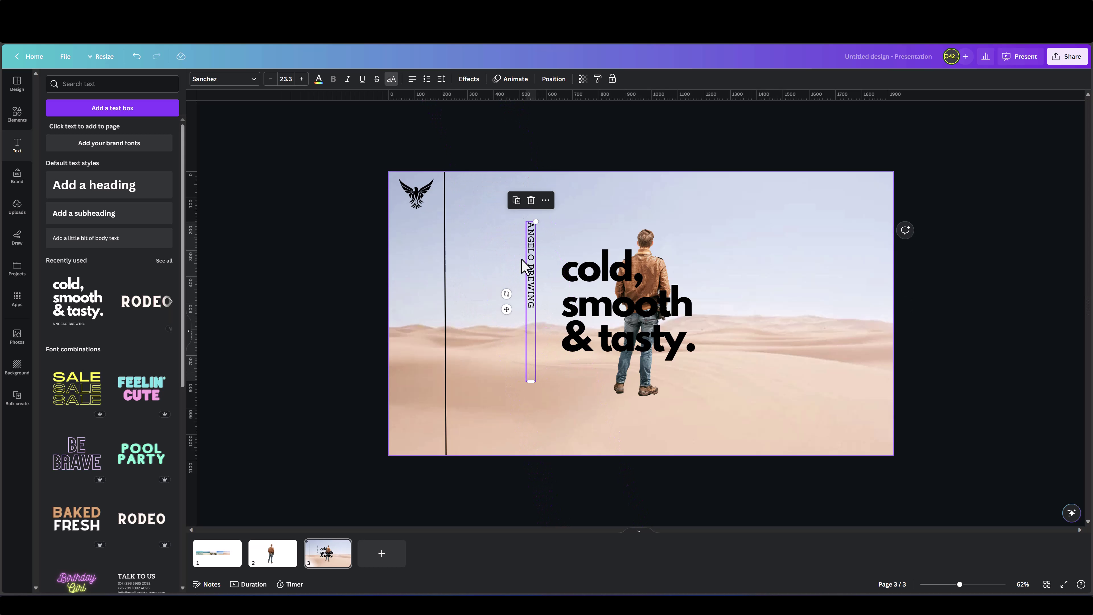
Step: Enlarge ANGELO BREWING to 33.2, centre-align it, and place it under the eagle logo
{"action": "left_click", "coordinate": [302, 79]}
{"action": "left_click", "coordinate": [301, 79]}
{"action": "left_click", "coordinate": [301, 79]}
{"action": "left_click", "coordinate": [302, 79]}
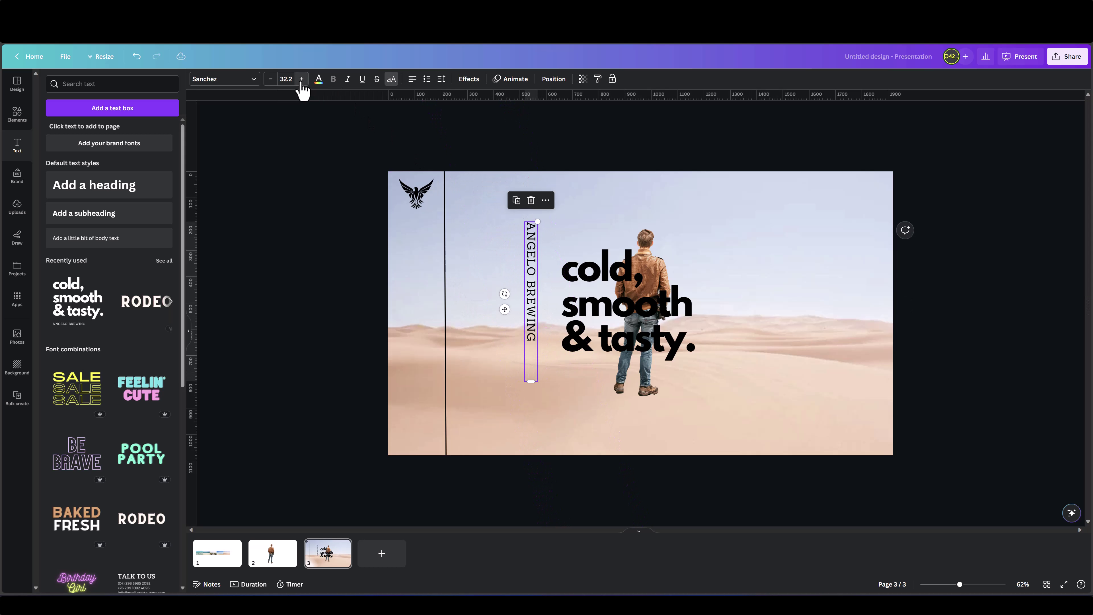
{"action": "left_click", "coordinate": [302, 79]}
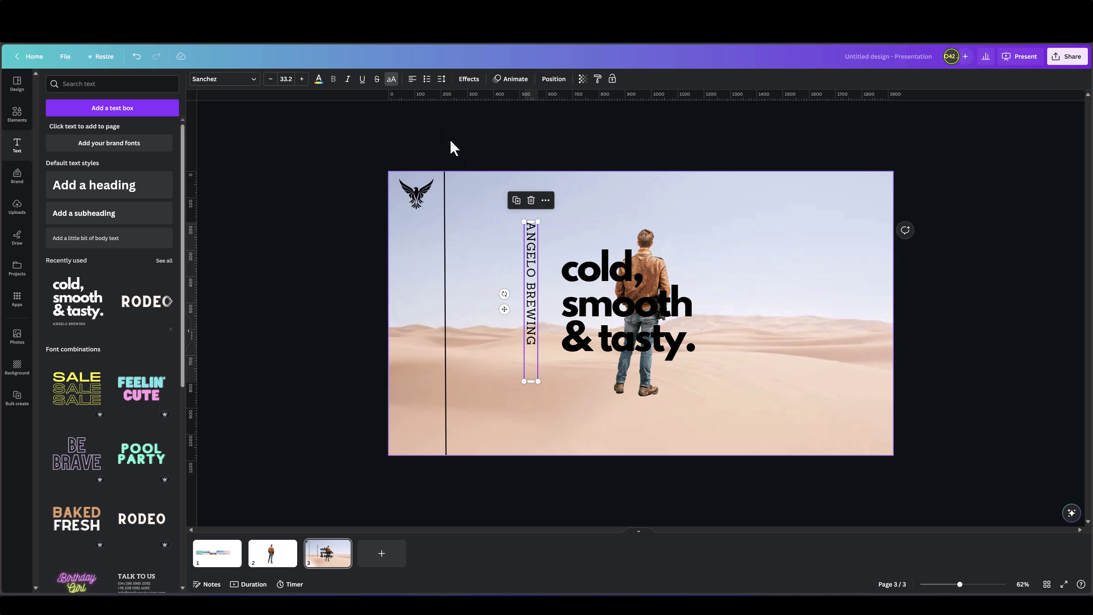
{"action": "left_click", "coordinate": [412, 79]}
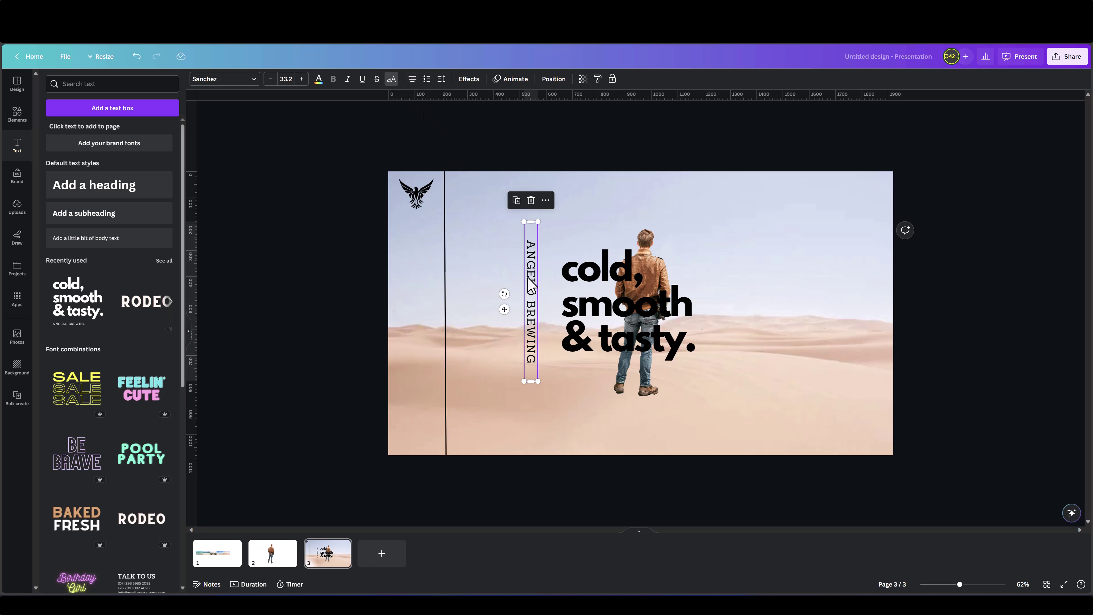
{"action": "left_click_drag", "start_coordinate": [530, 284], "coordinate": [412, 297]}
{"action": "left_click", "coordinate": [361, 316]}
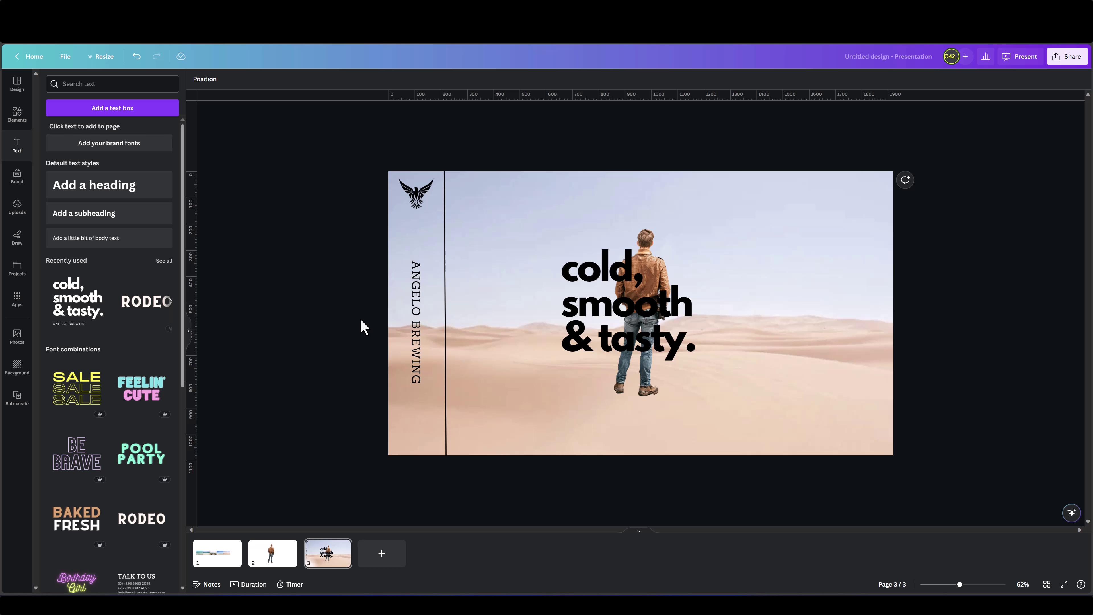
Step: Replace the heading text with 'PARALLAX SLIDE 1' and move it left of the man
{"action": "left_click", "coordinate": [590, 305]}
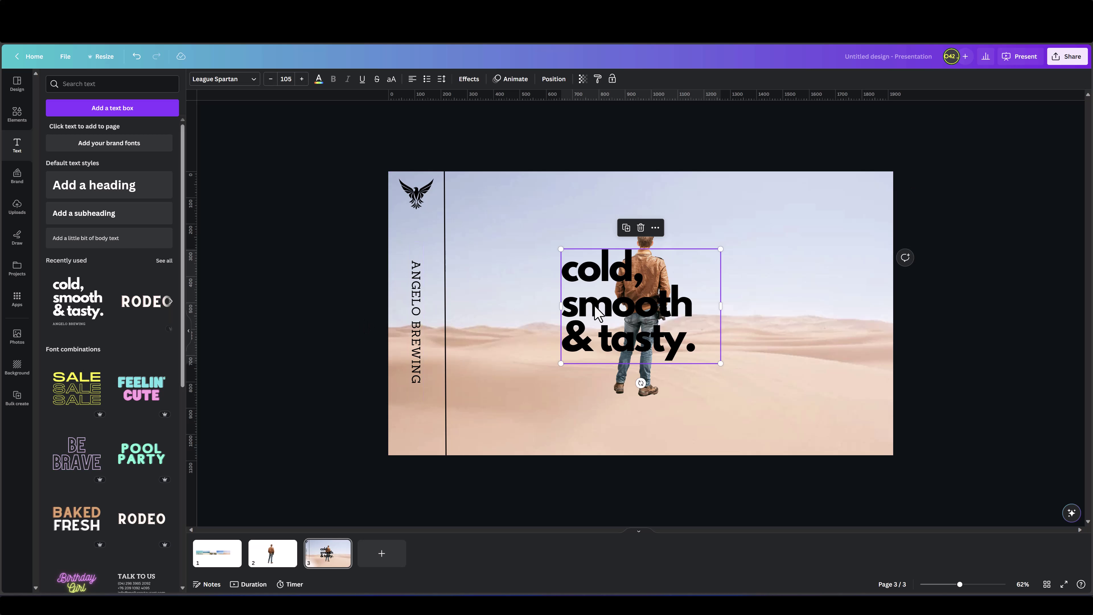
{"action": "left_click_drag", "start_coordinate": [598, 311], "coordinate": [517, 296]}
{"action": "double_click", "coordinate": [514, 291]}
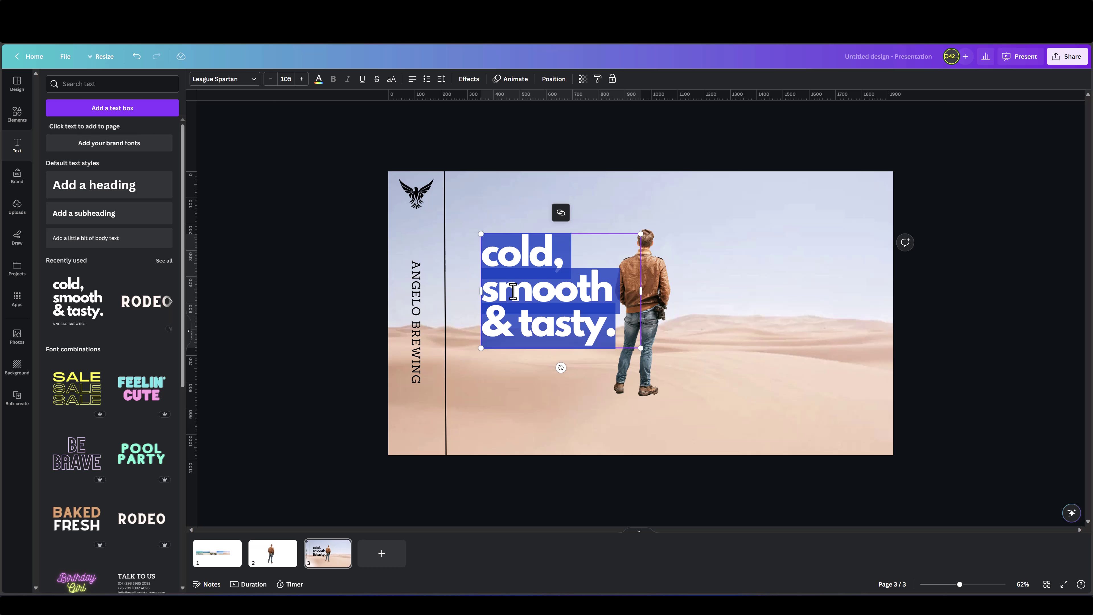
{"action": "type", "text": "PARALLAX SLIDE 1"}
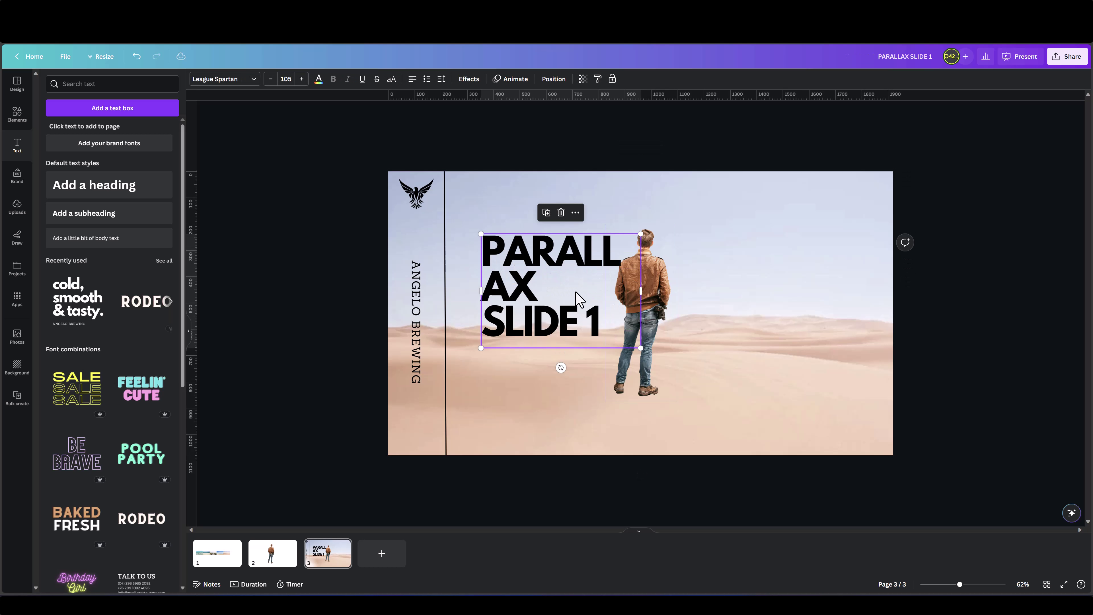
{"action": "left_click_drag", "start_coordinate": [641, 291], "coordinate": [692, 292]}
{"action": "left_click_drag", "start_coordinate": [538, 298], "coordinate": [521, 298]}
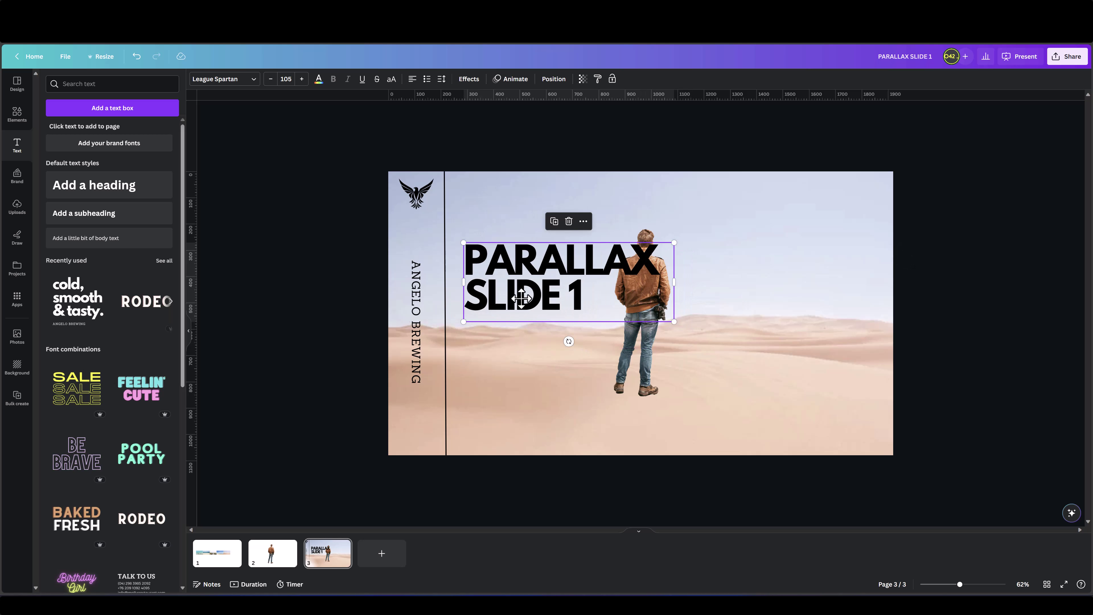
Step: Reduce the title font size to 79 and narrow its box to fit
{"action": "left_click", "coordinate": [270, 79]}
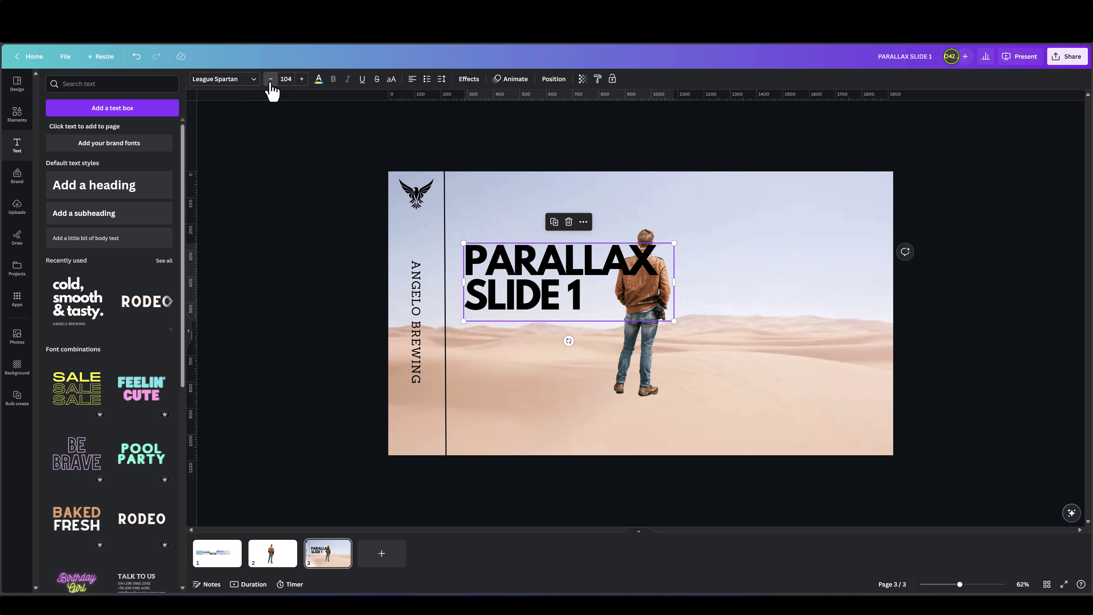
{"action": "left_click", "coordinate": [270, 79]}
{"action": "left_click", "coordinate": [270, 79]}
{"action": "left_click", "coordinate": [271, 79]}
{"action": "left_click", "coordinate": [270, 79]}
{"action": "left_click", "coordinate": [270, 80]}
{"action": "left_click", "coordinate": [271, 79]}
{"action": "left_click", "coordinate": [270, 80]}
{"action": "left_click", "coordinate": [270, 79]}
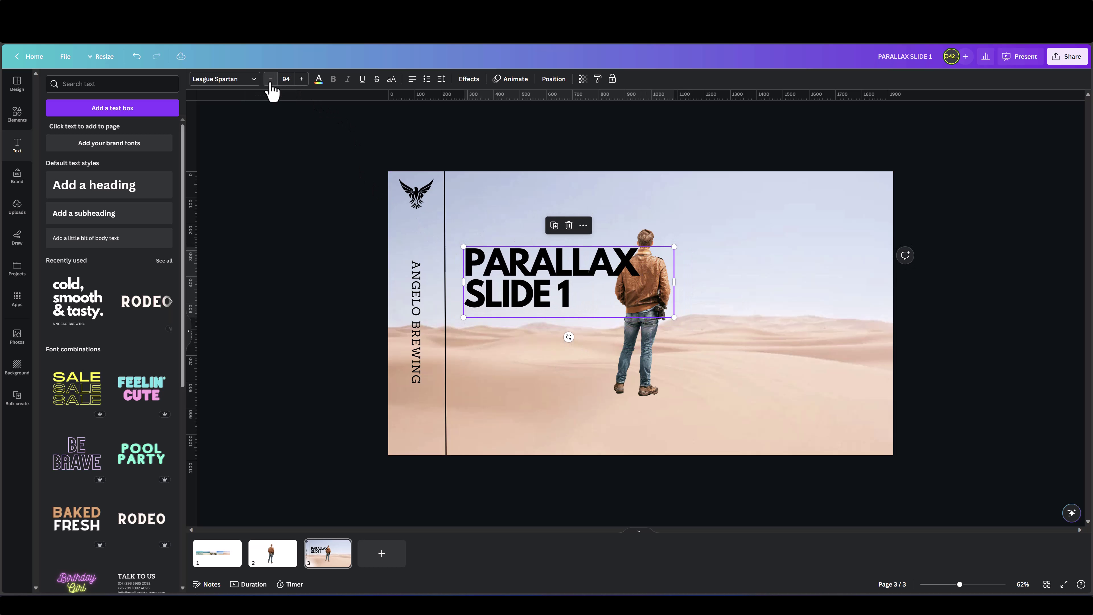
{"action": "left_click", "coordinate": [270, 79]}
{"action": "left_click", "coordinate": [270, 79]}
{"action": "left_click", "coordinate": [271, 79]}
{"action": "left_click", "coordinate": [270, 79]}
{"action": "left_click_drag", "start_coordinate": [674, 282], "coordinate": [616, 282]}
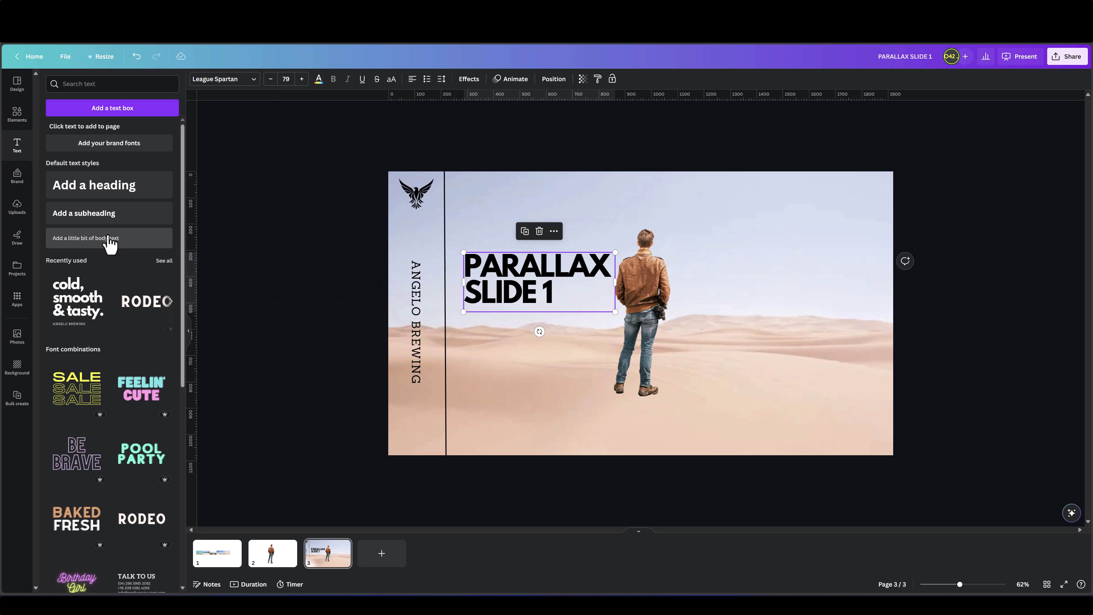
Step: Add a bold Lorem ipsum body paragraph to the right of the man
{"action": "left_click", "coordinate": [100, 240]}
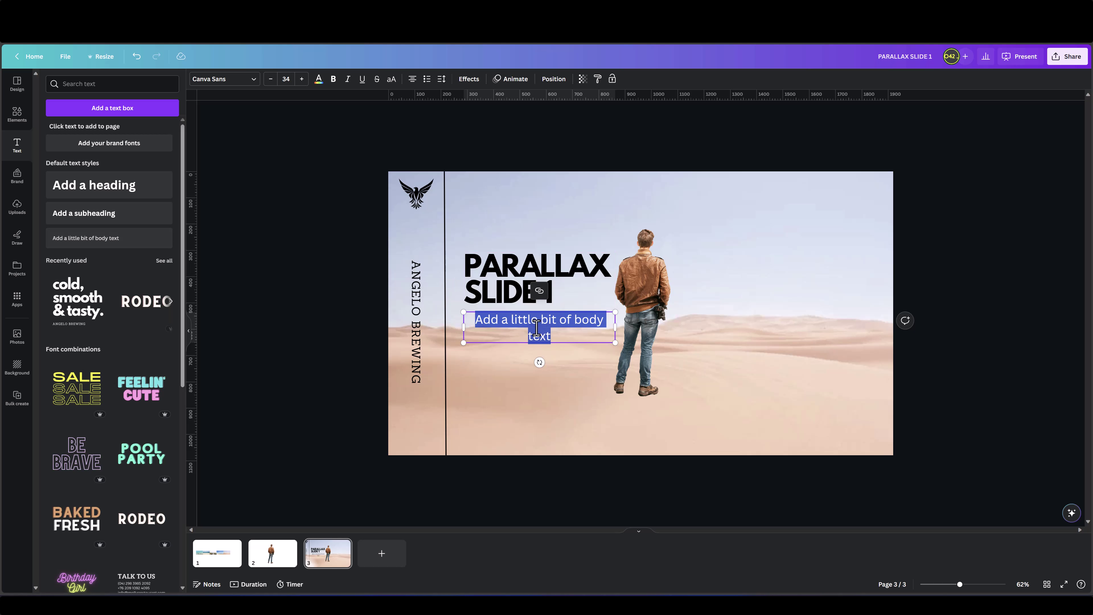
{"action": "type", "text": "Lorem ipsum dolor sit amet, consectetuer adipiscing elit. Maecenas porttitor congue massa. Fusce posuere, magna sed pulvinar ultricies, purus lectus malesuada libero, sit amet commodo magna eros quis urna."}
{"action": "left_click_drag", "start_coordinate": [526, 393], "coordinate": [744, 322]}
{"action": "left_click_drag", "start_coordinate": [852, 382], "coordinate": [802, 316]}
{"action": "left_click_drag", "start_coordinate": [802, 277], "coordinate": [859, 280]}
{"action": "left_click_drag", "start_coordinate": [754, 276], "coordinate": [754, 289]}
{"action": "key", "text": "ctrl+b"}
{"action": "left_click", "coordinate": [918, 313]}
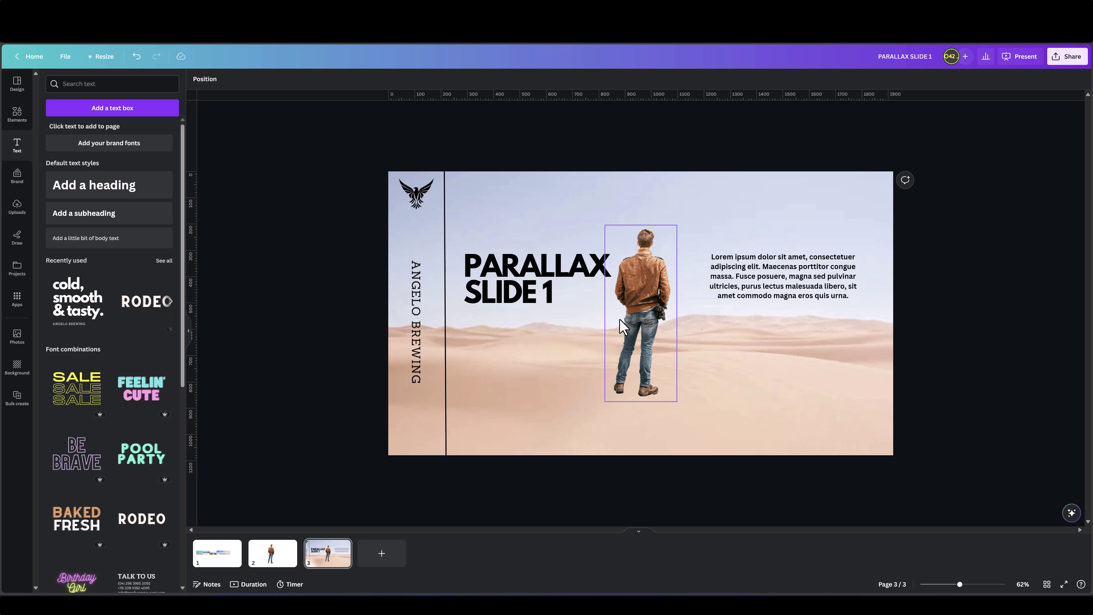
Step: Nudge the man cutout slightly to the right
{"action": "left_click", "coordinate": [641, 323]}
{"action": "key", "text": "shift+Right"}
{"action": "key", "text": "shift+Right"}
{"action": "key", "text": "shift+Right"}
{"action": "key", "text": "shift+Right"}
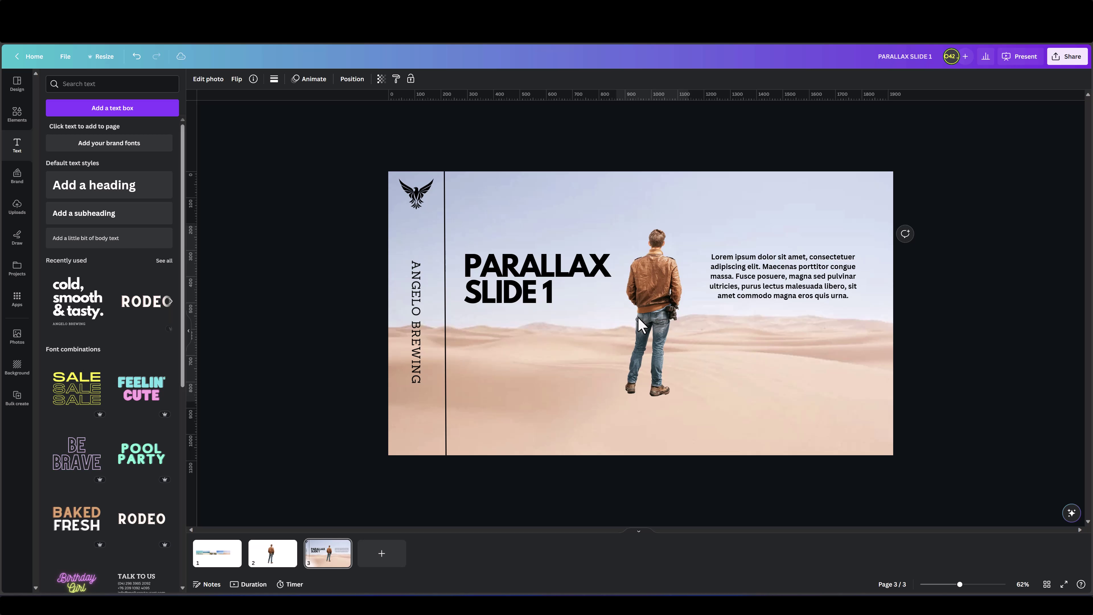
{"action": "left_click", "coordinate": [940, 321]}
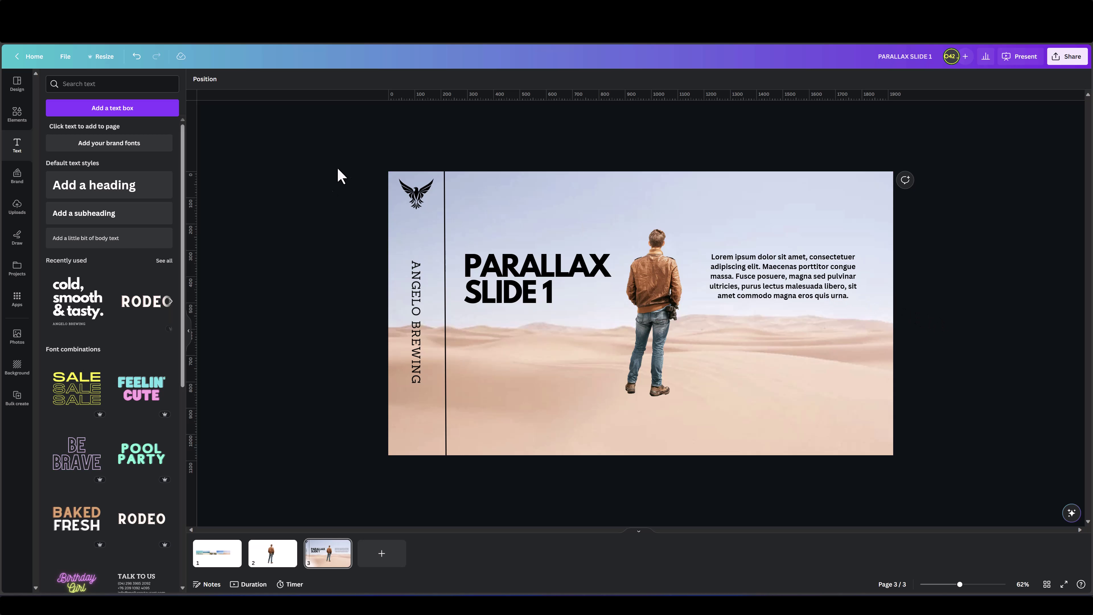
Step: Group the eagle logo with the vertical ANGELO BREWING text
{"action": "left_click_drag", "start_coordinate": [344, 149], "coordinate": [461, 480]}
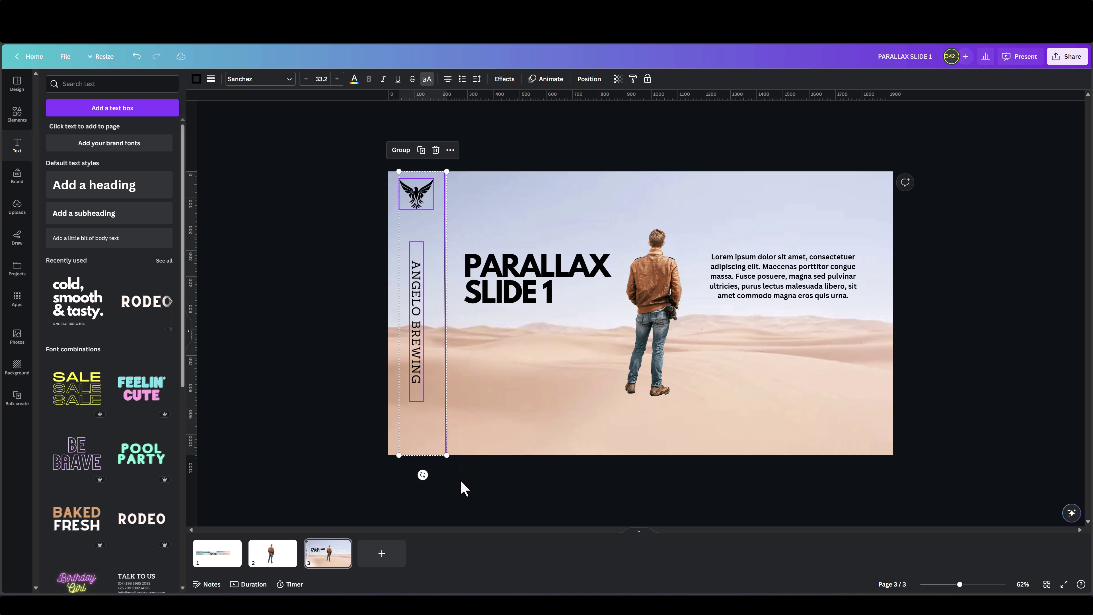
{"action": "left_click", "coordinate": [402, 151]}
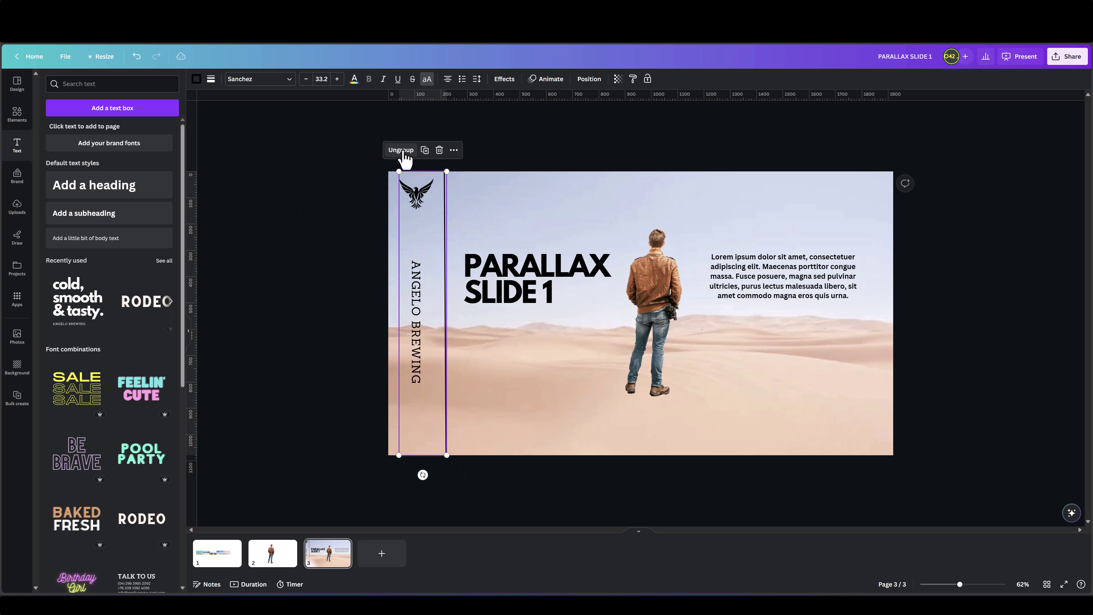
{"action": "left_click", "coordinate": [314, 215]}
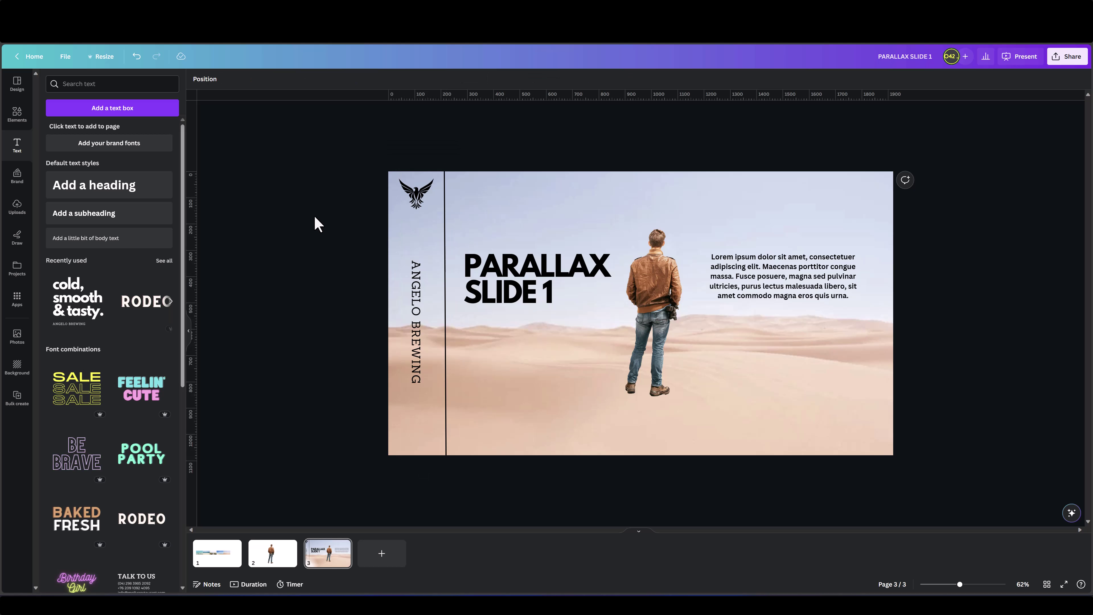
Step: Group the PARALLAX SLIDE 1 heading with the Lorem ipsum paragraph, then add a blank fourth page
{"action": "left_click", "coordinate": [508, 284]}
{"action": "left_click", "coordinate": [746, 290], "text": "shift"}
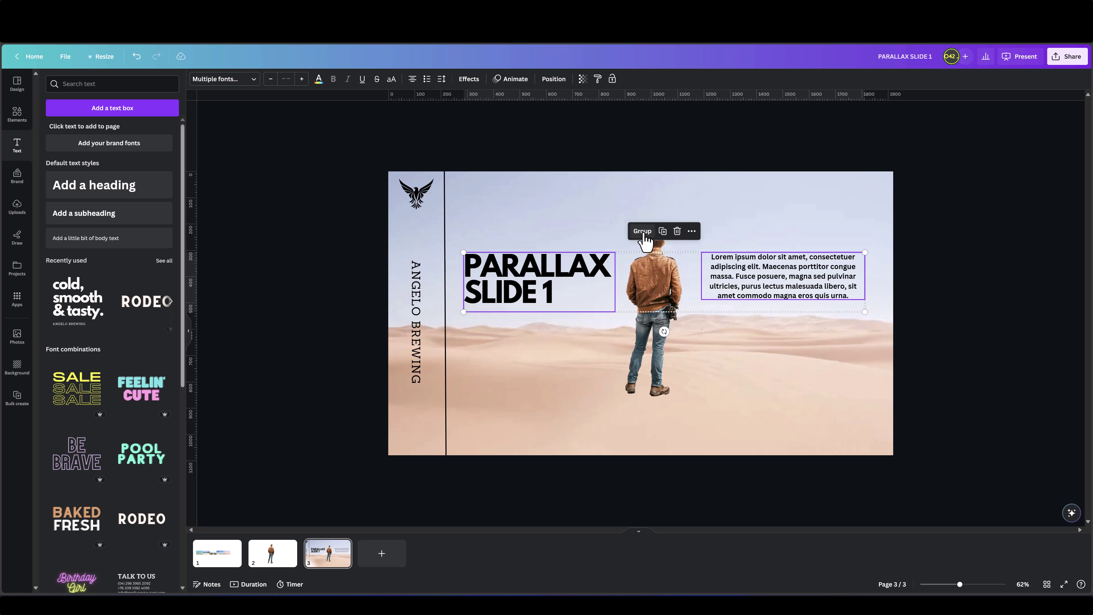
{"action": "left_click", "coordinate": [643, 232]}
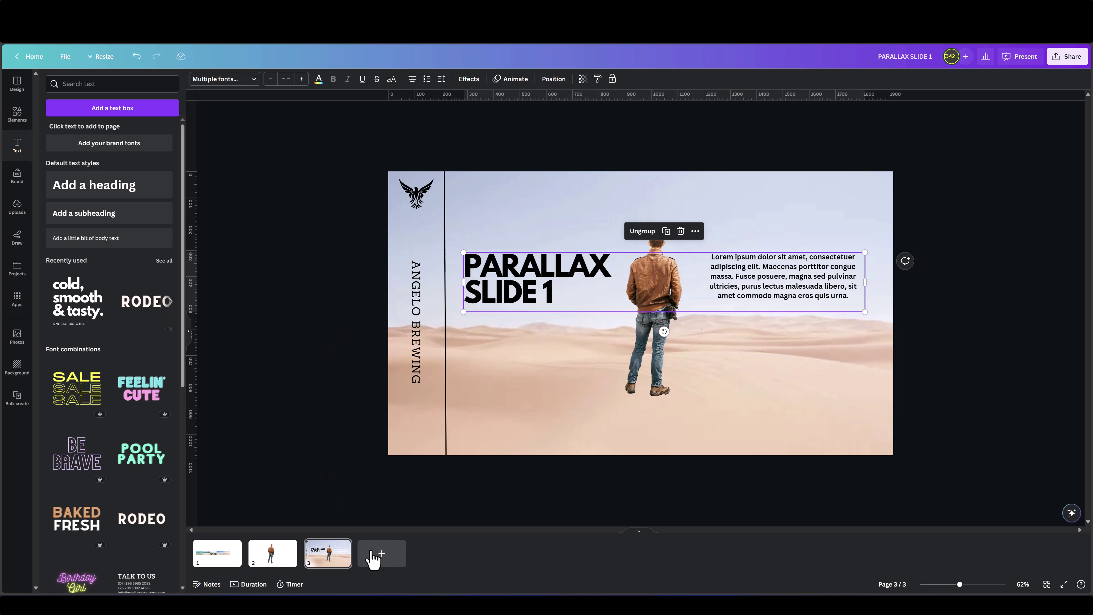
{"action": "left_click", "coordinate": [379, 556]}
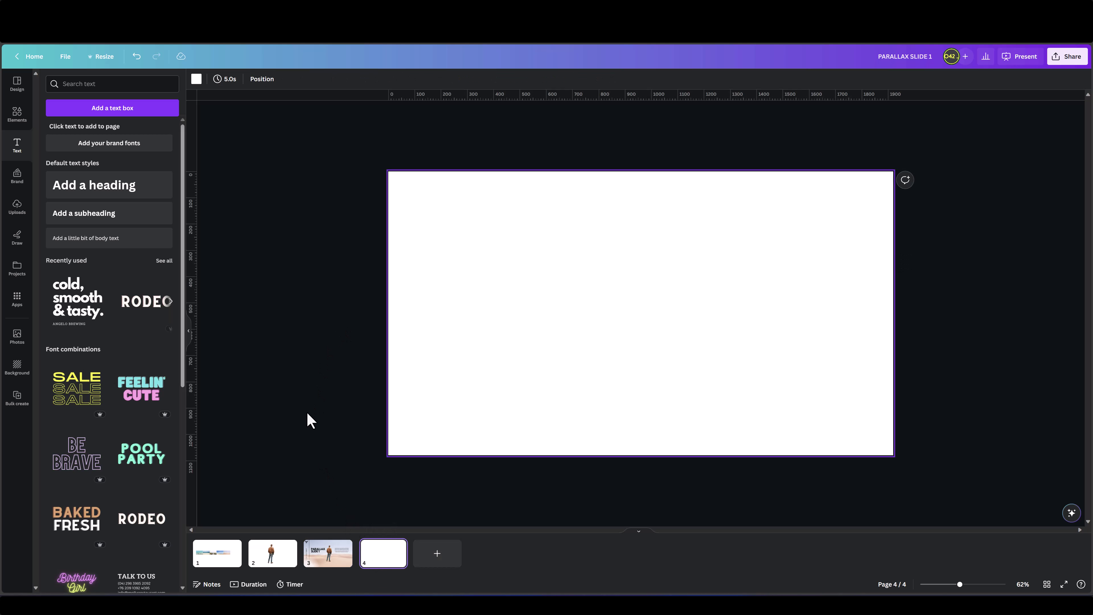
Step: Paste the PARALLAX SLIDE 1 heading-and-paragraph group onto page 4, then move it top-left and shrink it
{"action": "key", "text": "ctrl+v"}
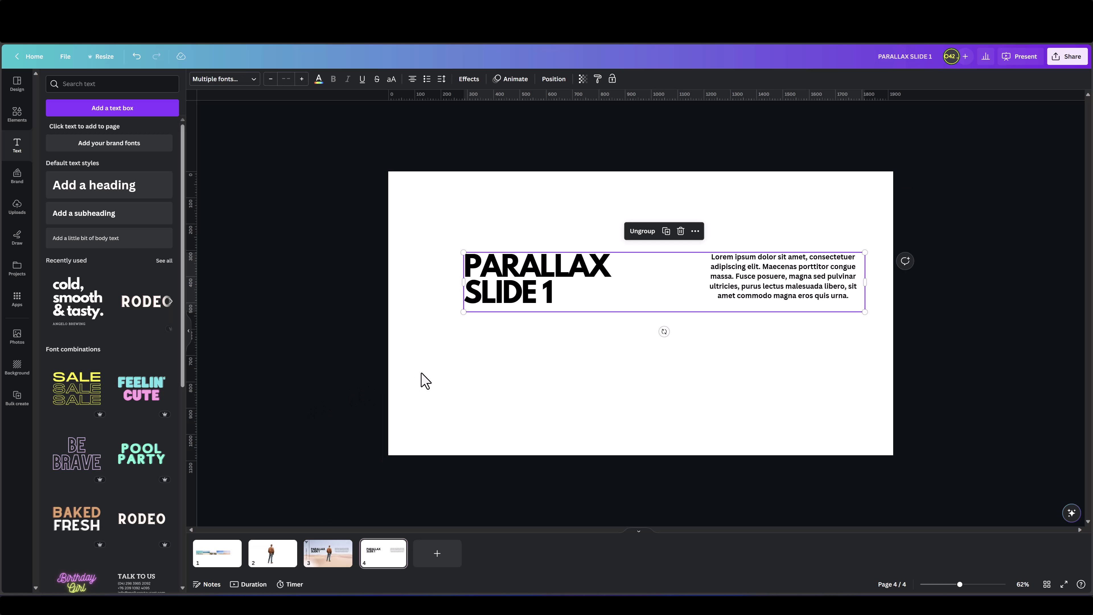
{"action": "left_click_drag", "start_coordinate": [531, 305], "coordinate": [520, 241]}
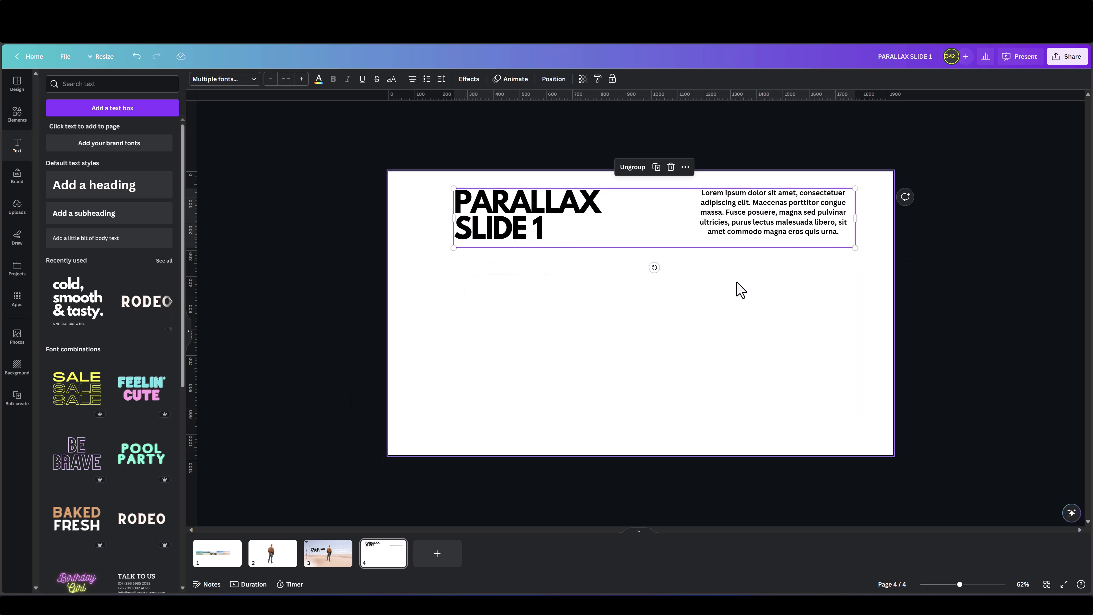
{"action": "left_click_drag", "start_coordinate": [853, 247], "coordinate": [581, 207]}
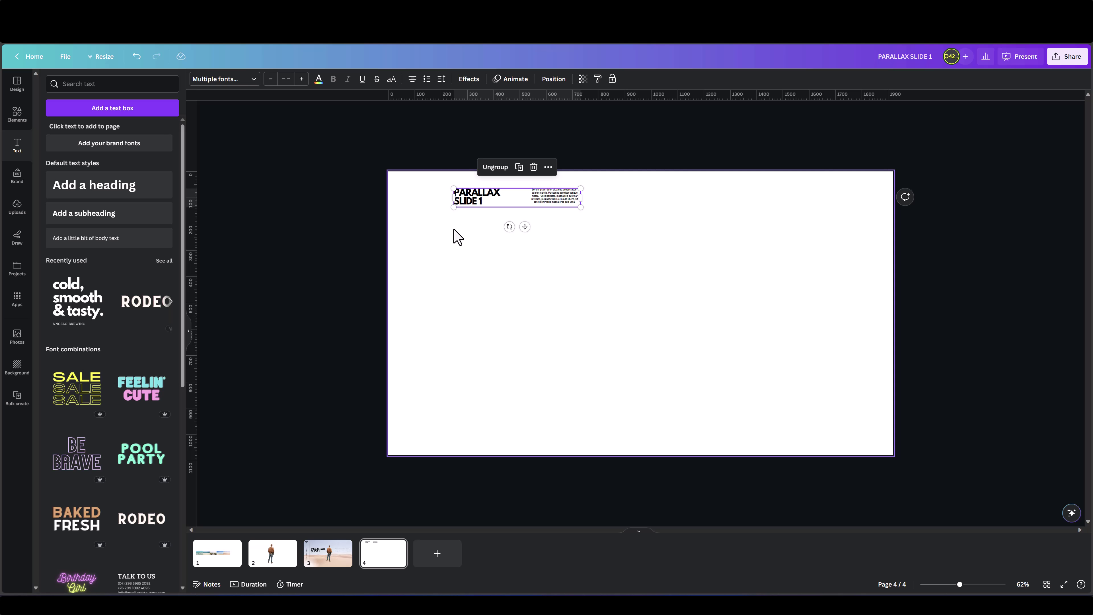
Step: Duplicate the heading-and-paragraph group on page 4 into five stacked copies
{"action": "left_click", "coordinate": [220, 564]}
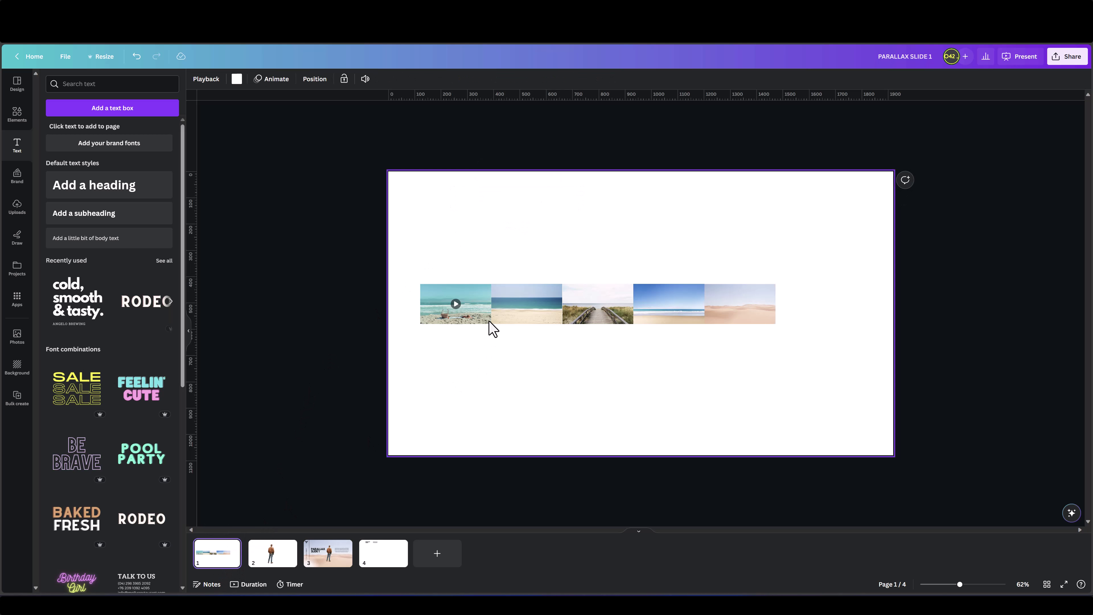
{"action": "left_click", "coordinate": [385, 564]}
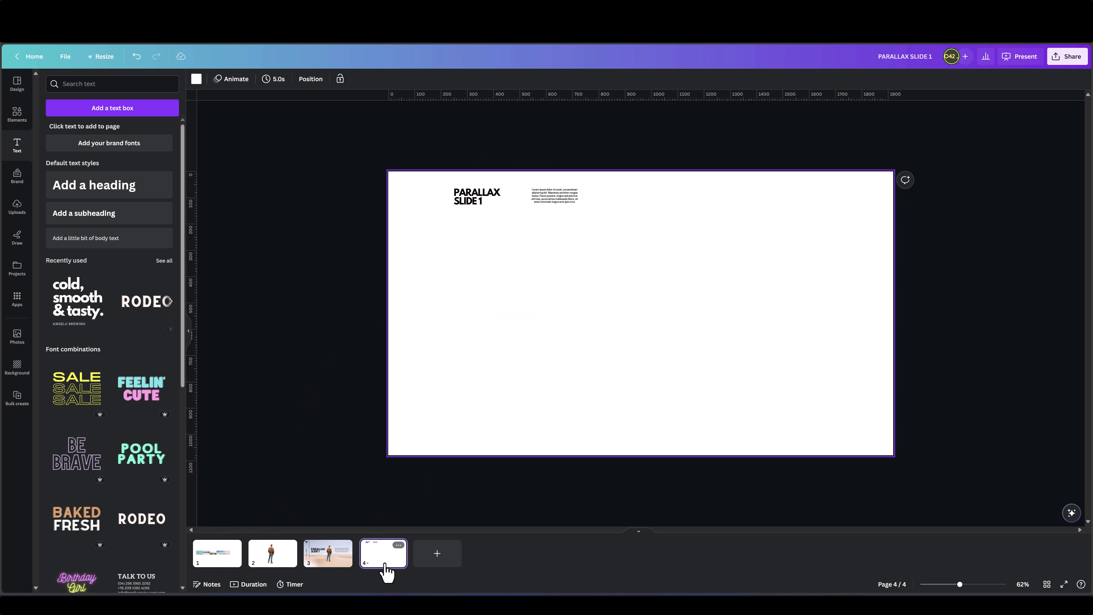
{"action": "left_click", "coordinate": [470, 202]}
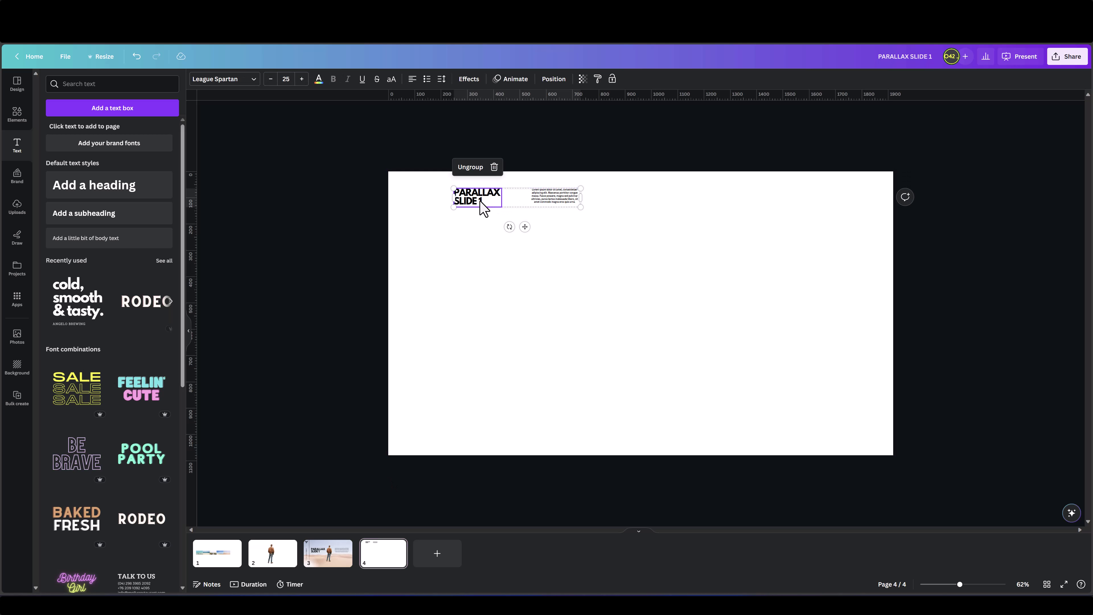
{"action": "key", "text": "ctrl+d"}
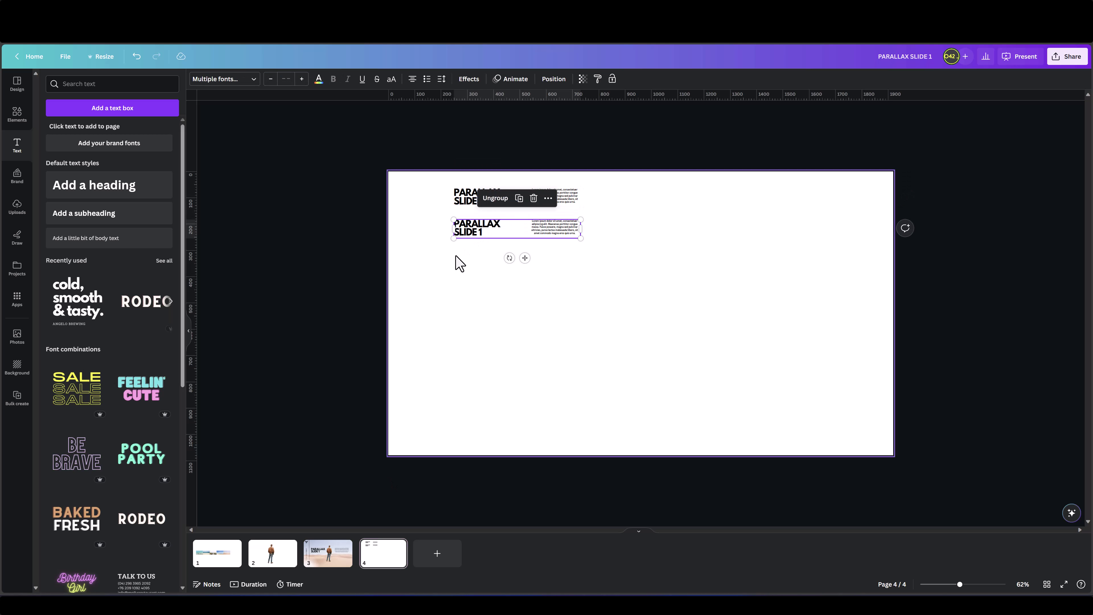
{"action": "left_click", "coordinate": [461, 261]}
{"action": "key", "text": "ctrl+a"}
{"action": "key", "text": "ctrl+d"}
{"action": "left_click_drag", "start_coordinate": [471, 256], "coordinate": [478, 336]}
{"action": "key", "text": "ctrl+d"}
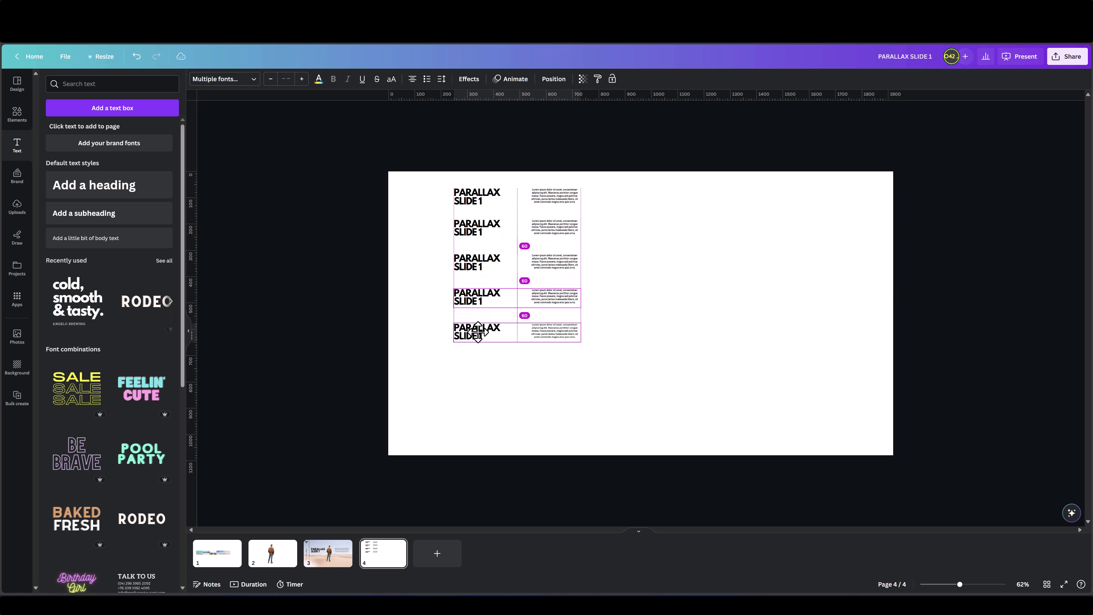
{"action": "left_click", "coordinate": [443, 334]}
Step: Renumber the copied headings to PARALLAX SLIDE 2, 3, 4 and 5
{"action": "left_click", "coordinate": [481, 203]}
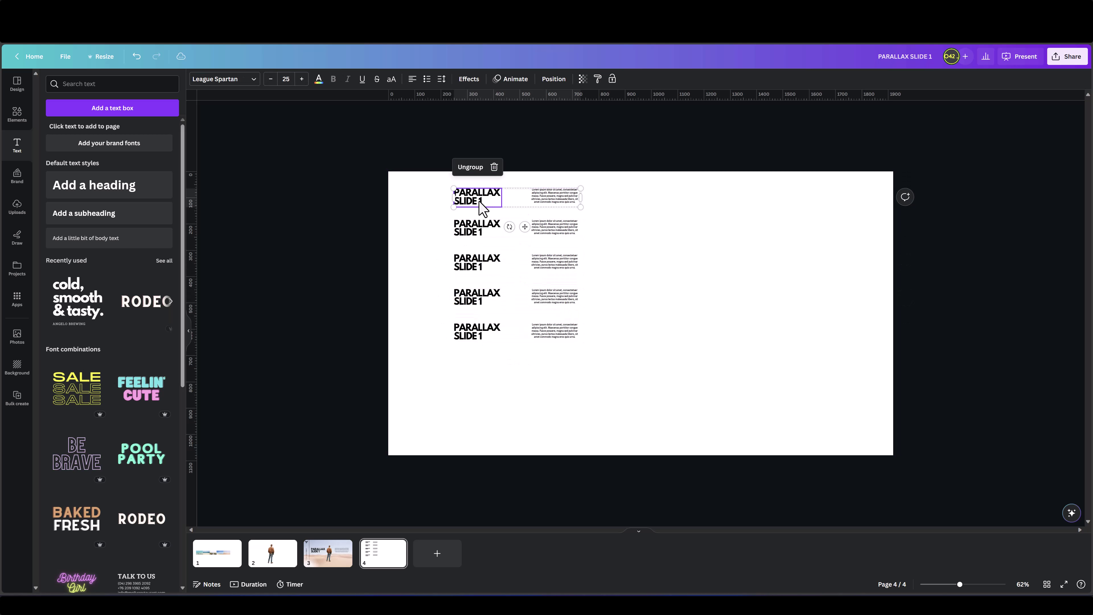
{"action": "left_click", "coordinate": [481, 236]}
{"action": "left_click", "coordinate": [480, 235]}
{"action": "type", "text": "2"}
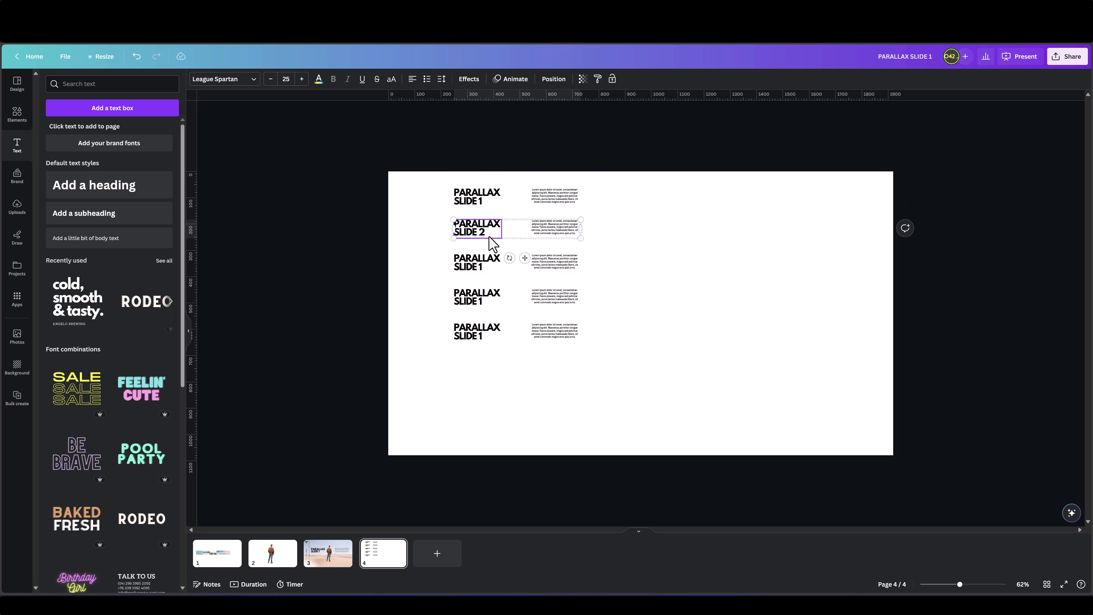
{"action": "left_click", "coordinate": [484, 269]}
{"action": "double_click", "coordinate": [483, 268]}
{"action": "left_click", "coordinate": [483, 267]}
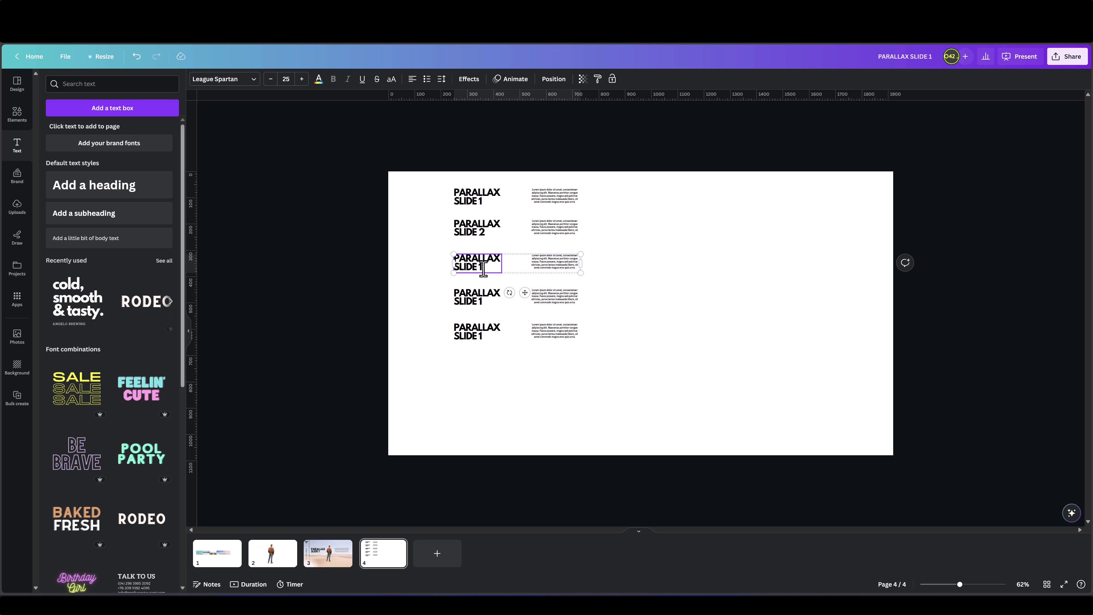
{"action": "type", "text": "3"}
{"action": "double_click", "coordinate": [468, 300]}
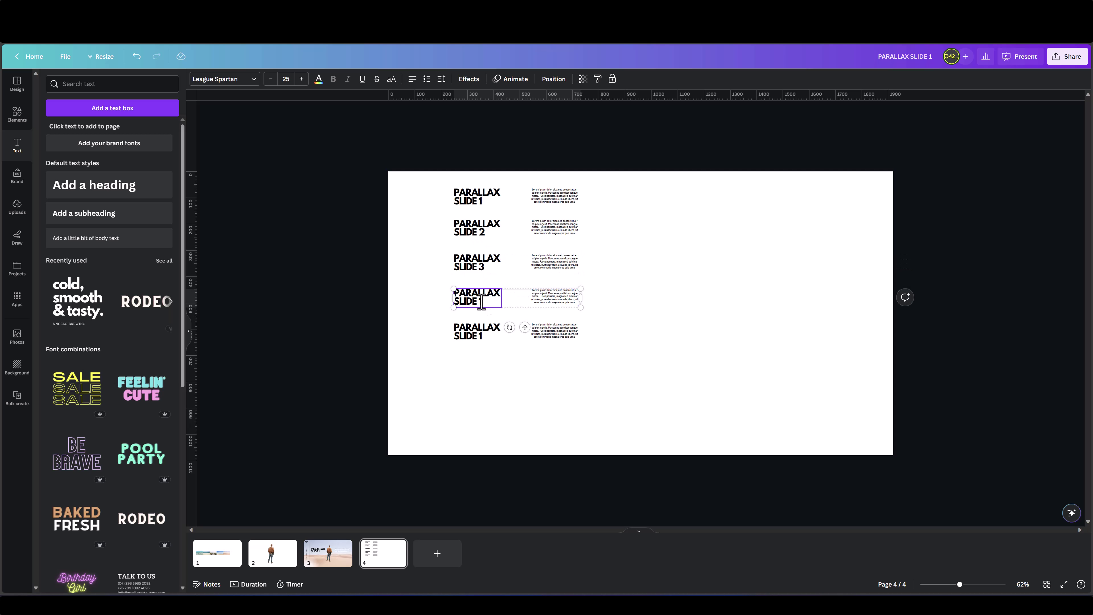
{"action": "type", "text": "4"}
{"action": "double_click", "coordinate": [469, 336]}
{"action": "type", "text": "5"}
{"action": "left_click", "coordinate": [470, 394]}
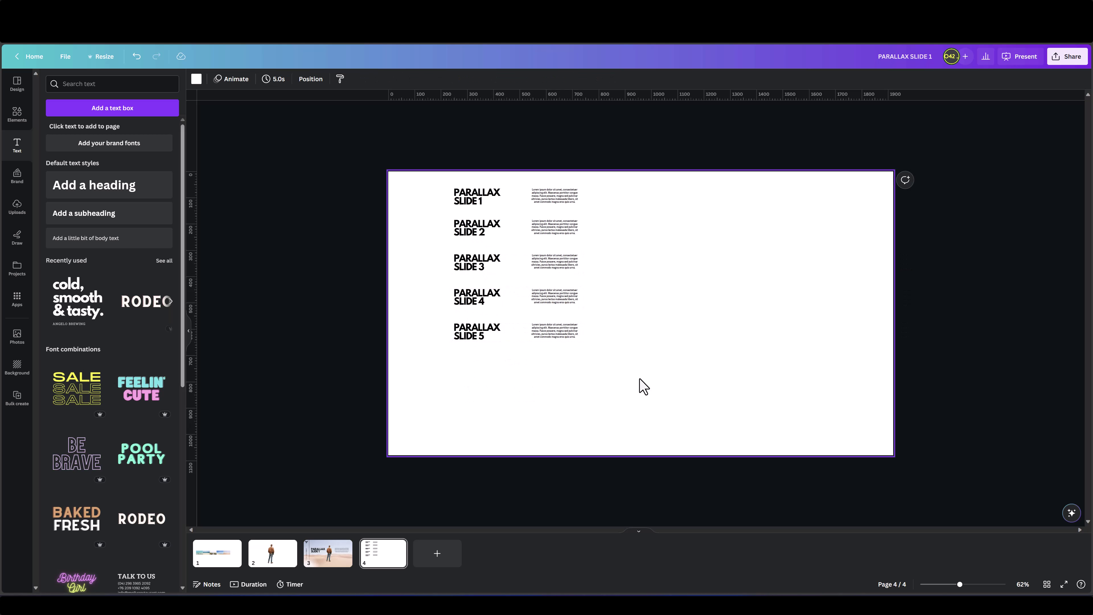
Step: Tidy up the five heading rows, then move the PARALLAX SLIDE 5 row further down
{"action": "left_click_drag", "start_coordinate": [645, 384], "coordinate": [415, 163]}
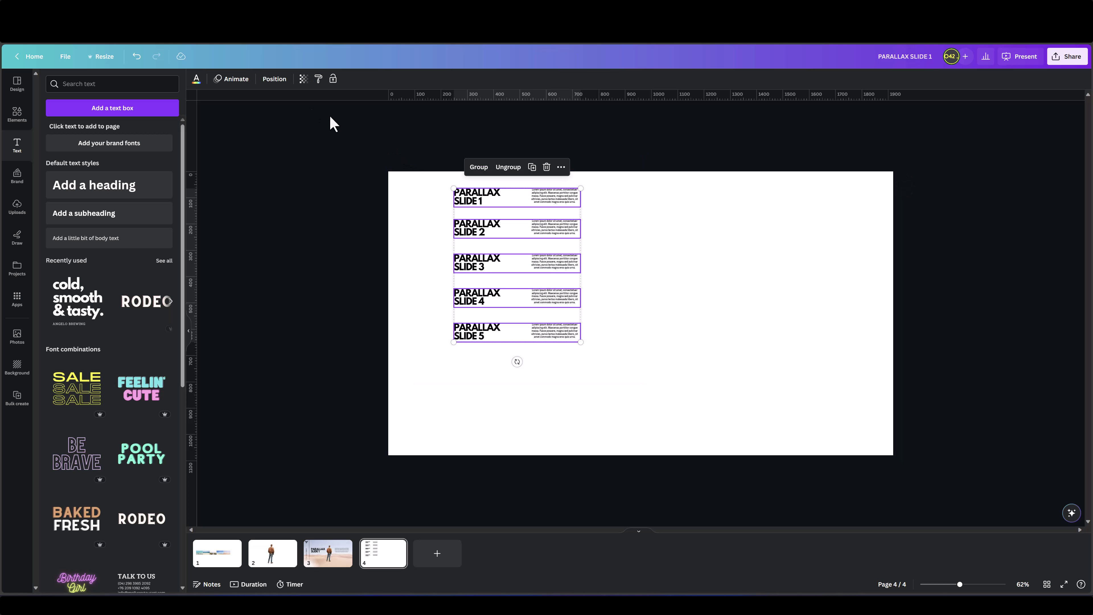
{"action": "left_click", "coordinate": [266, 83]}
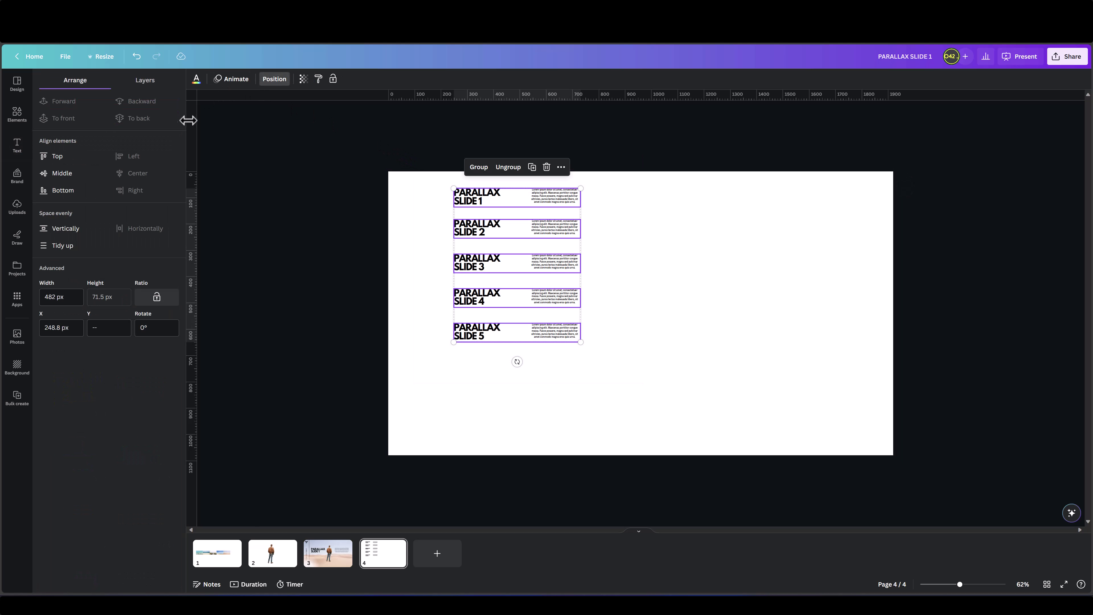
{"action": "left_click", "coordinate": [66, 246]}
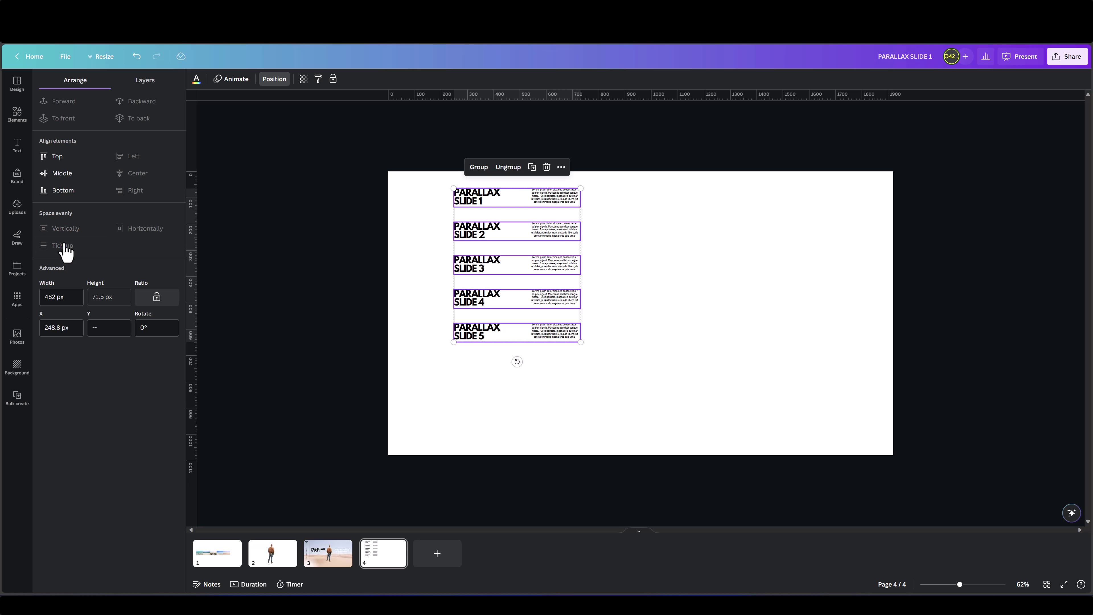
{"action": "left_click", "coordinate": [466, 339]}
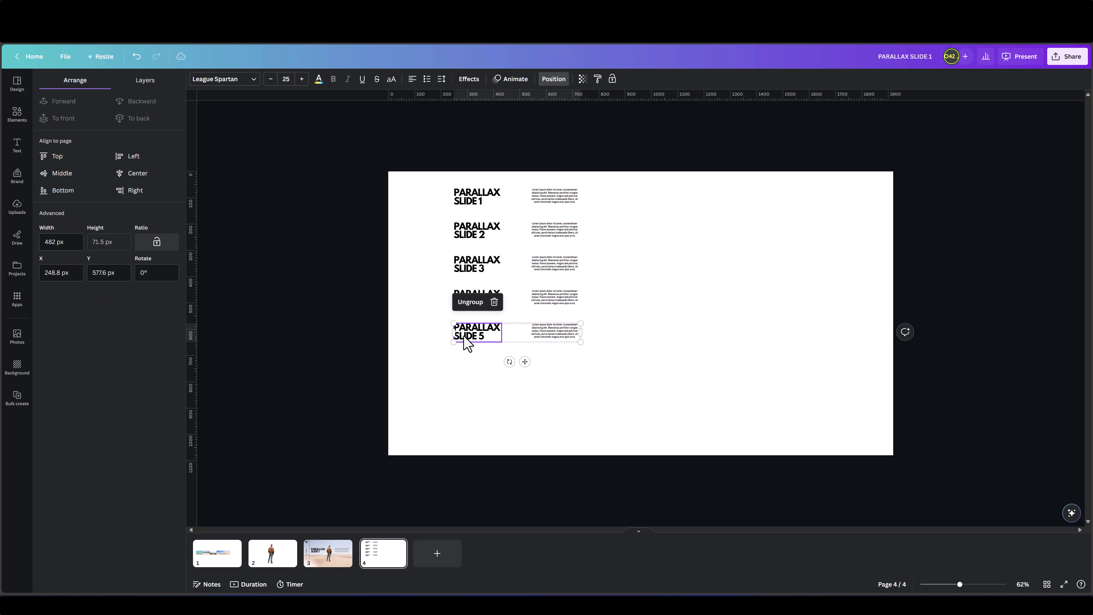
{"action": "left_click_drag", "start_coordinate": [466, 342], "coordinate": [472, 427]}
{"action": "left_click", "coordinate": [419, 397]}
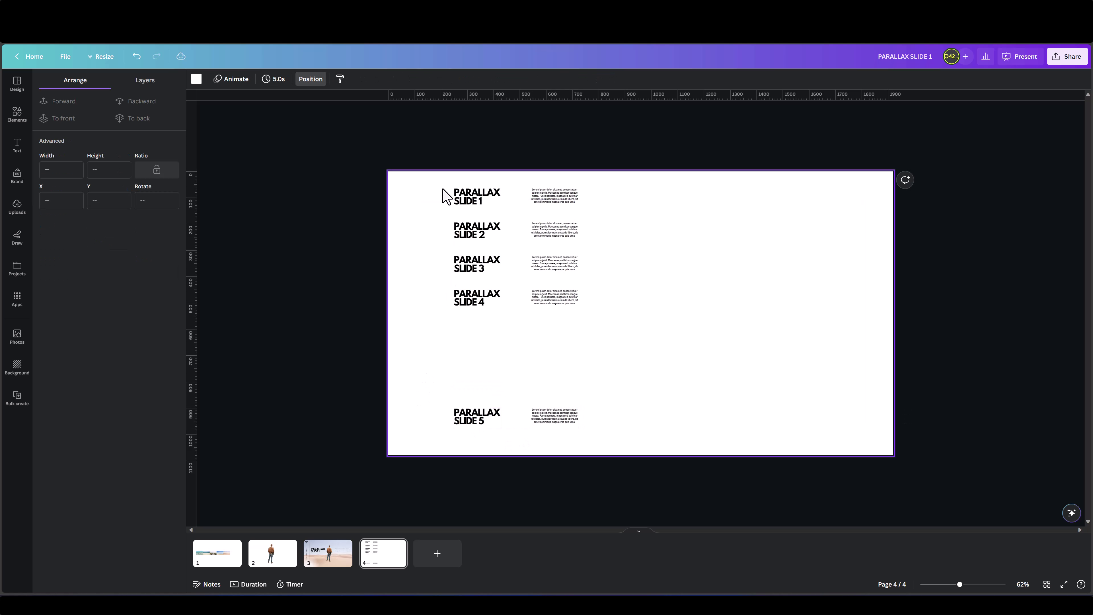
Step: Space all five rows evenly again and group them into one 482 × 907.4 px block
{"action": "left_click_drag", "start_coordinate": [430, 159], "coordinate": [632, 482]}
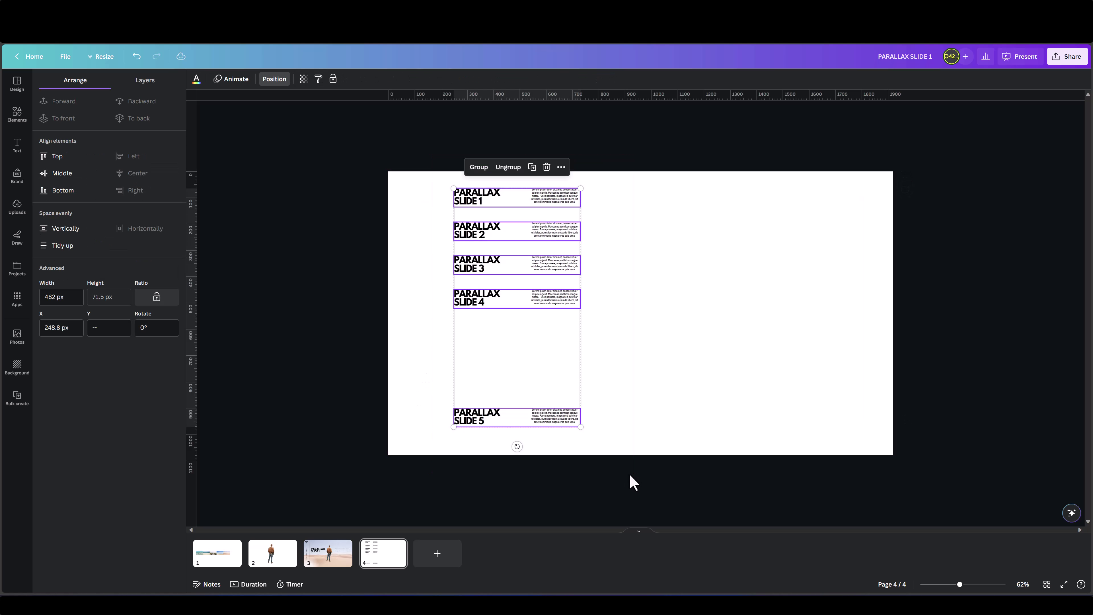
{"action": "left_click", "coordinate": [68, 248]}
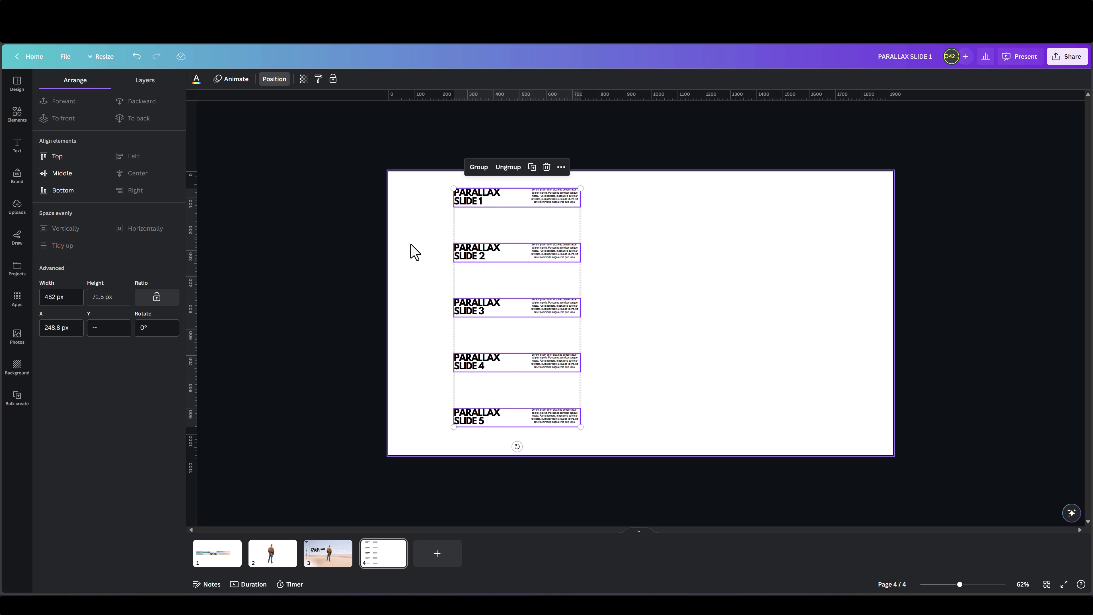
{"action": "left_click", "coordinate": [476, 167]}
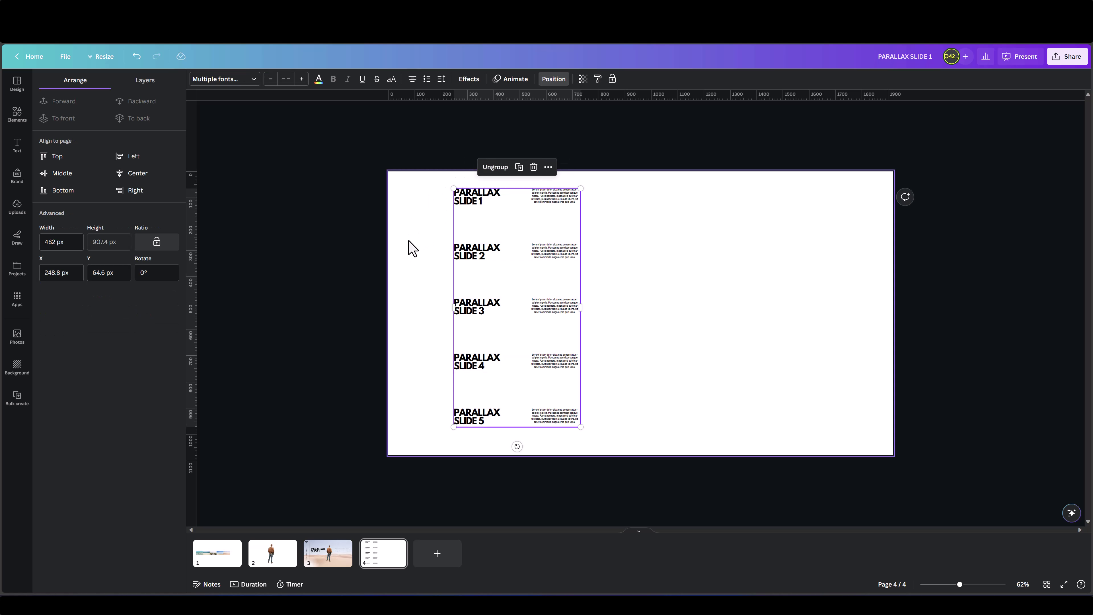
Step: Add page 5 and paste a copy of page 1's five-tile beach and desert image strip onto it
{"action": "left_click", "coordinate": [399, 256]}
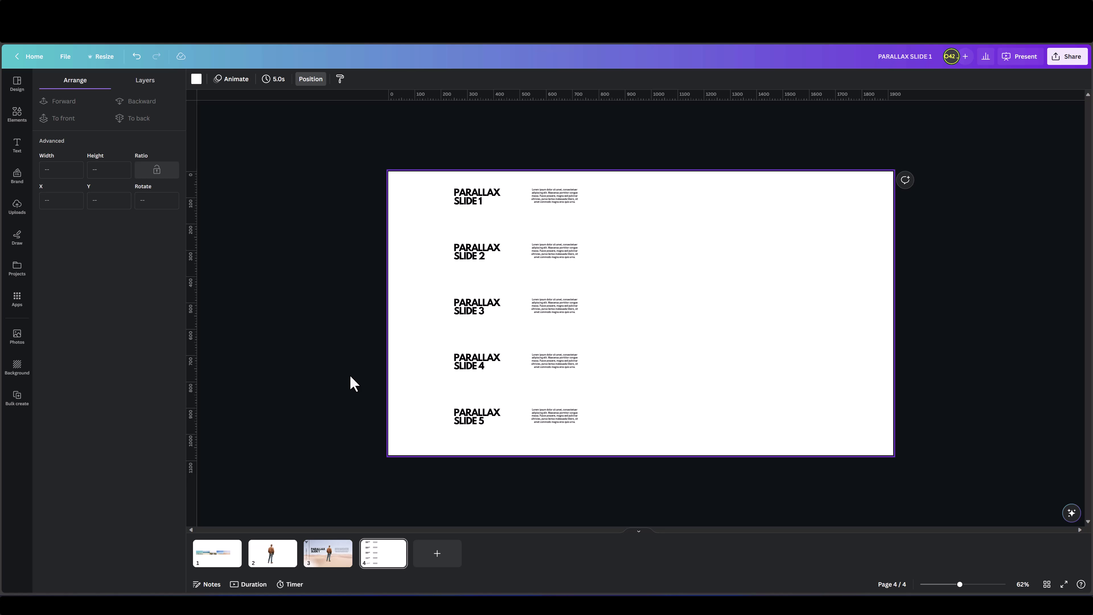
{"action": "left_click", "coordinate": [430, 556]}
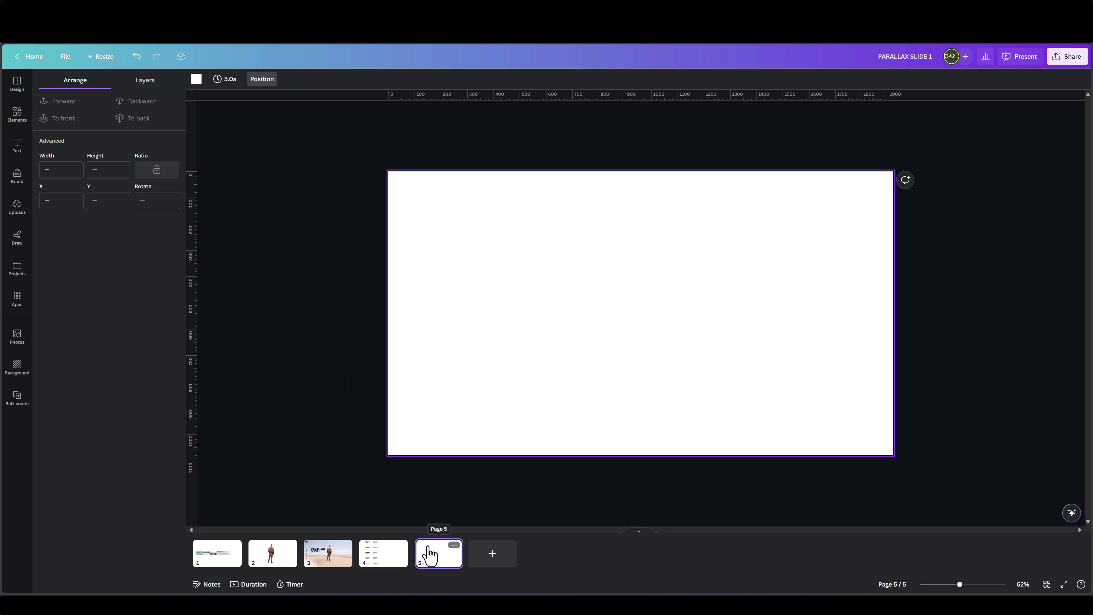
{"action": "left_click", "coordinate": [220, 562]}
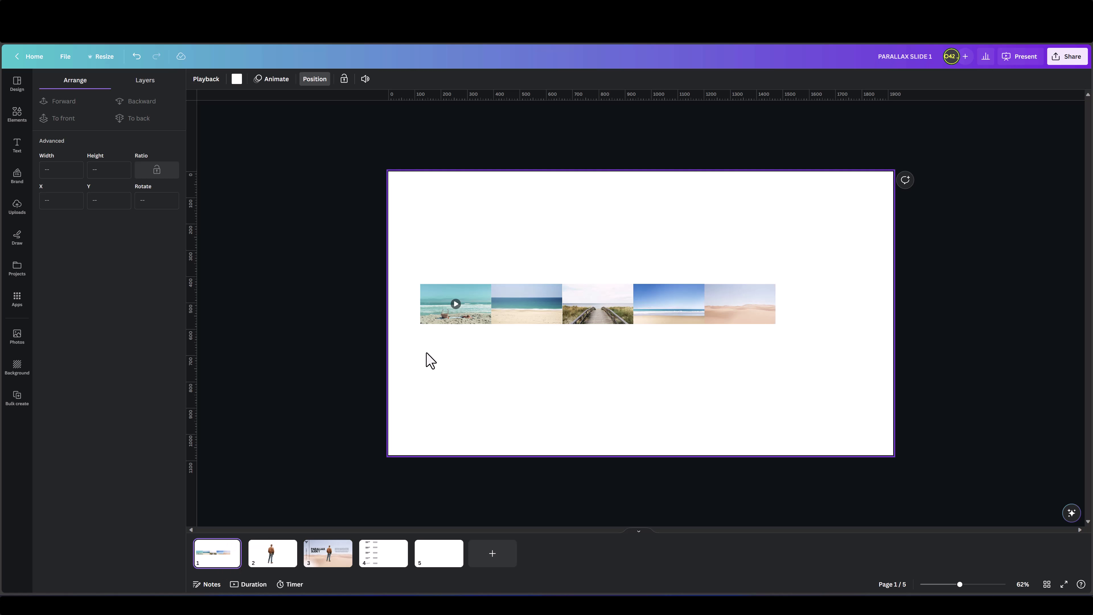
{"action": "left_click", "coordinate": [528, 323]}
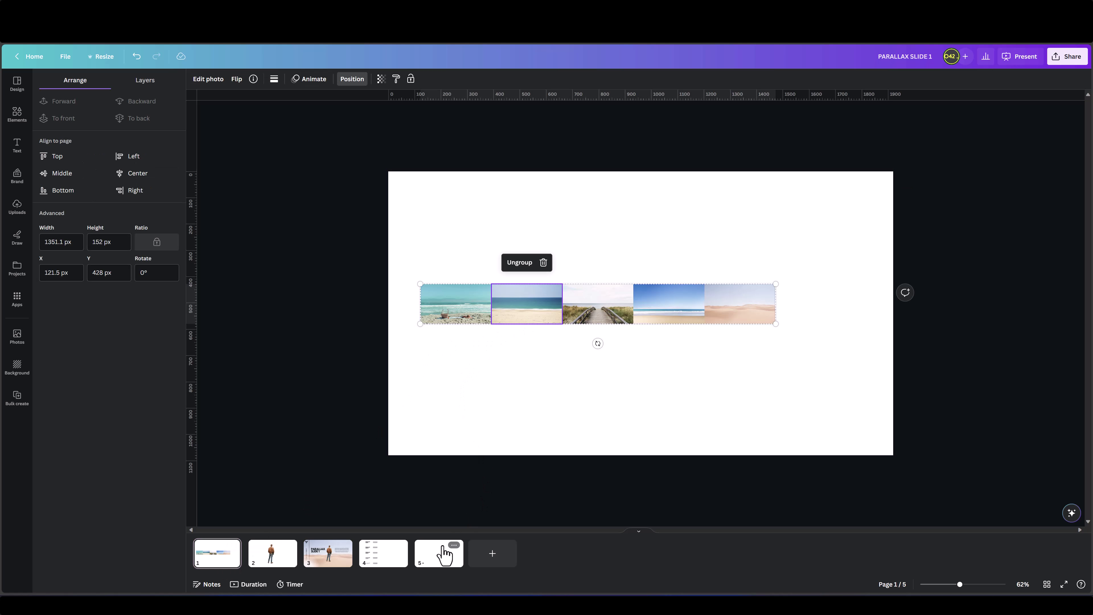
{"action": "left_click", "coordinate": [439, 560]}
{"action": "key", "text": "ctrl+v"}
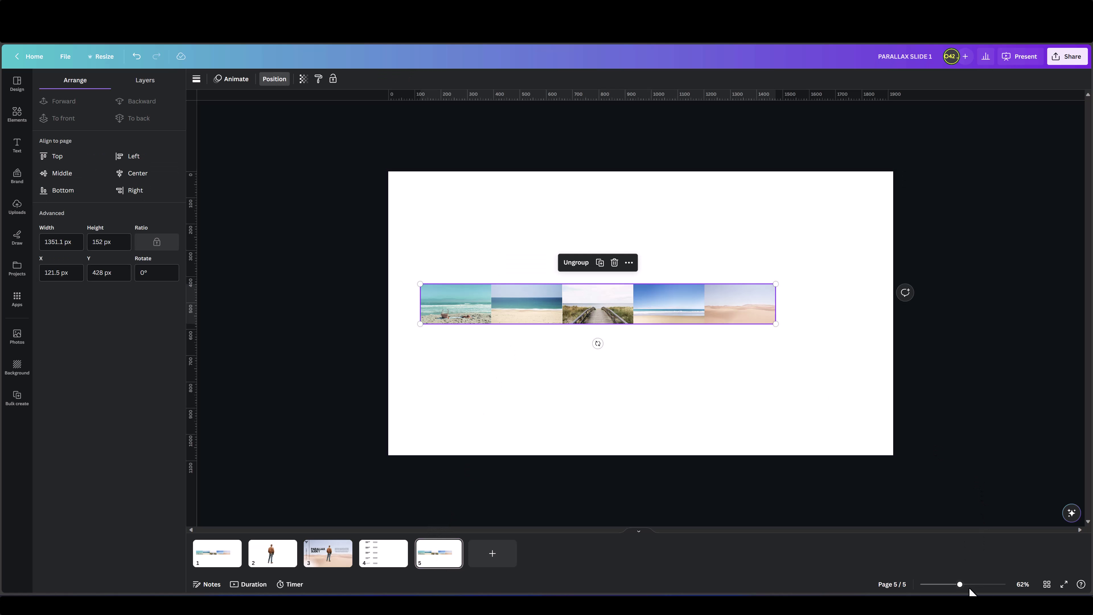
Step: Scale the beach image strip up to the full page height
{"action": "left_click_drag", "start_coordinate": [961, 586], "coordinate": [949, 586]}
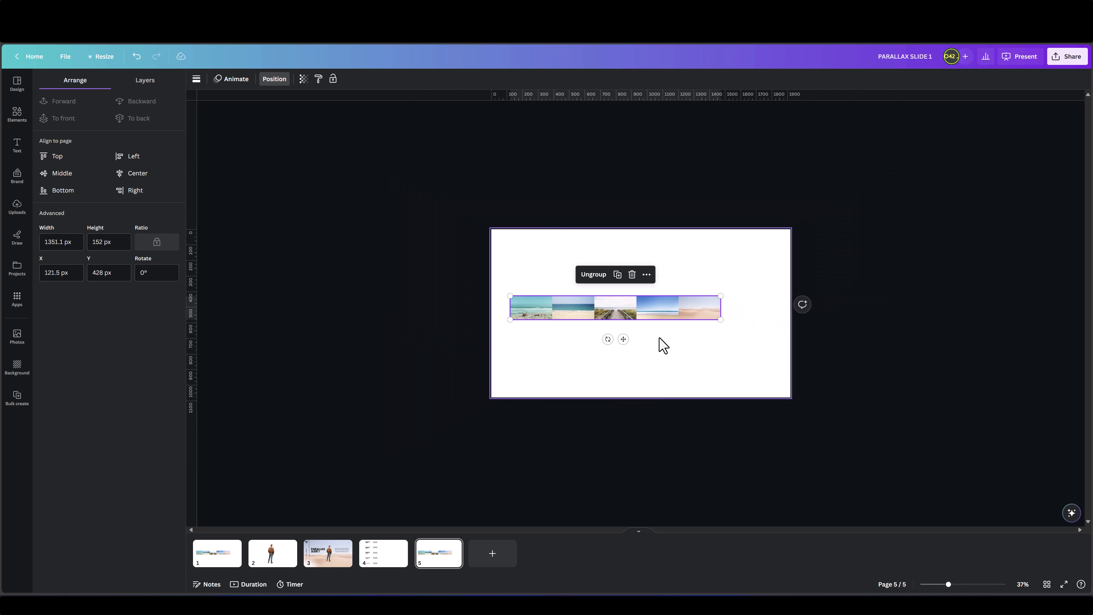
{"action": "left_click_drag", "start_coordinate": [724, 295], "coordinate": [1028, 210]}
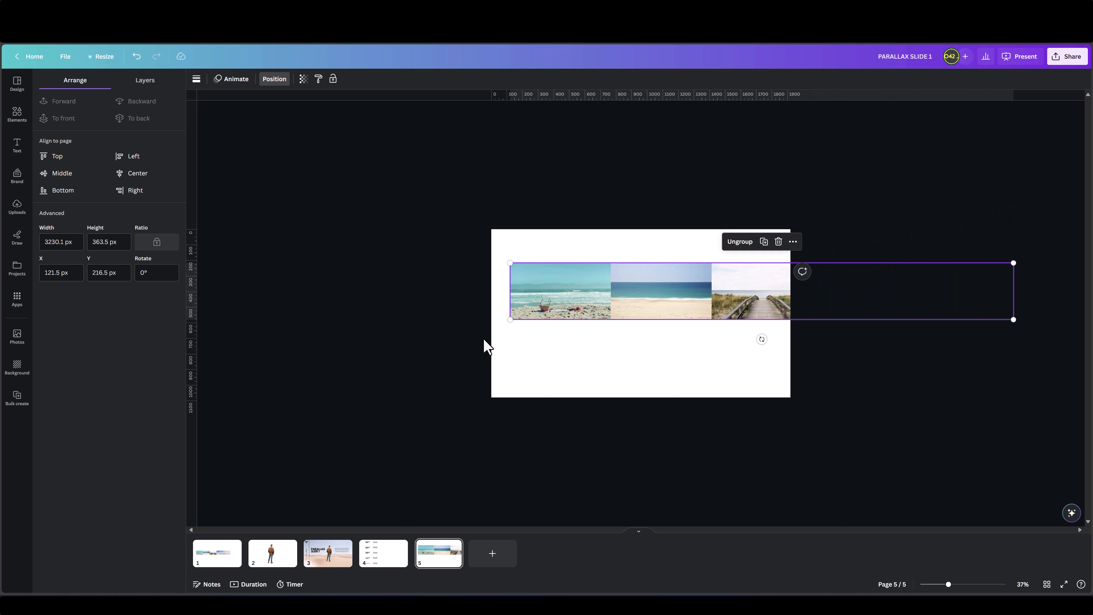
{"action": "left_click_drag", "start_coordinate": [509, 320], "coordinate": [250, 476]}
{"action": "left_click_drag", "start_coordinate": [1013, 263], "coordinate": [1089, 254]}
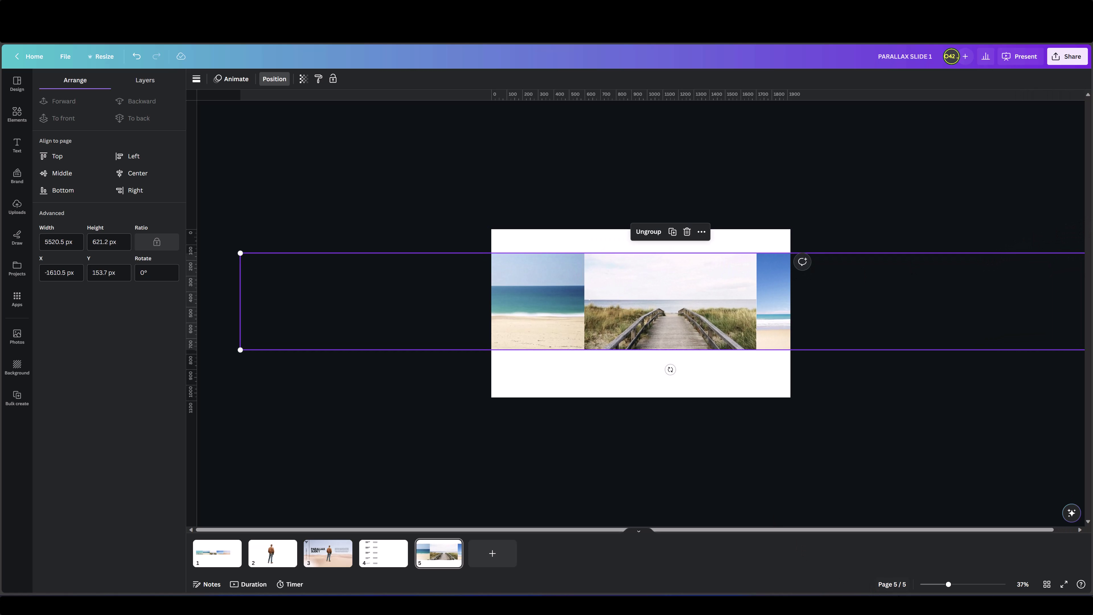
{"action": "left_click_drag", "start_coordinate": [950, 586], "coordinate": [930, 585]}
{"action": "left_click_drag", "start_coordinate": [842, 329], "coordinate": [959, 479]}
{"action": "left_click_drag", "start_coordinate": [466, 289], "coordinate": [370, 277]}
{"action": "left_click_drag", "start_coordinate": [972, 344], "coordinate": [1015, 385]}
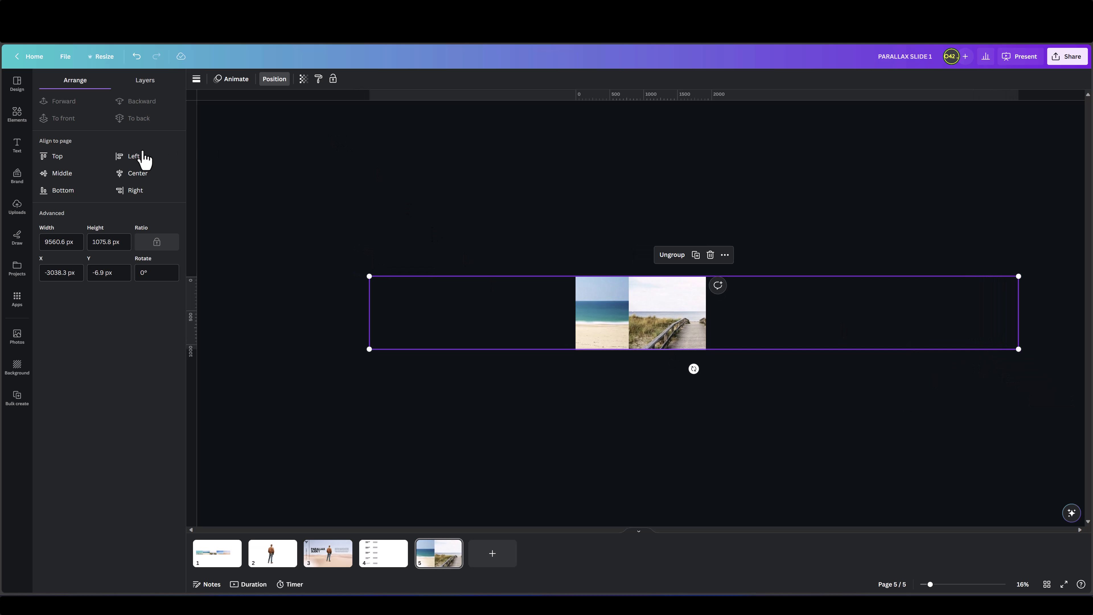
Step: Align the strip flush with the page's left edge at 9604.8 × 1080.8 px
{"action": "left_click", "coordinate": [123, 161]}
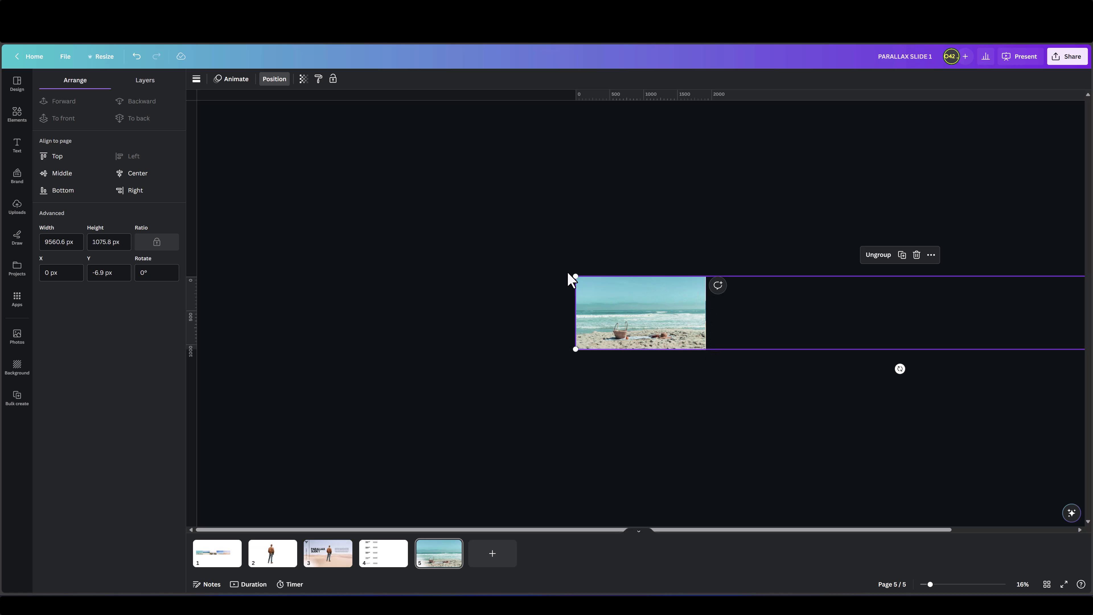
{"action": "left_click_drag", "start_coordinate": [572, 275], "coordinate": [572, 274]}
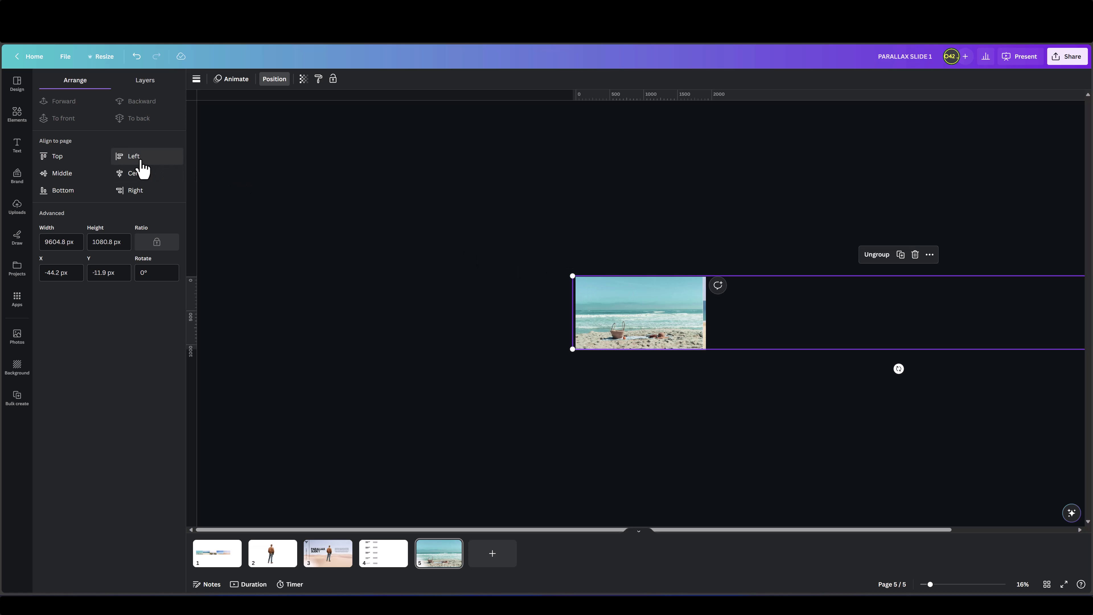
{"action": "left_click", "coordinate": [132, 157]}
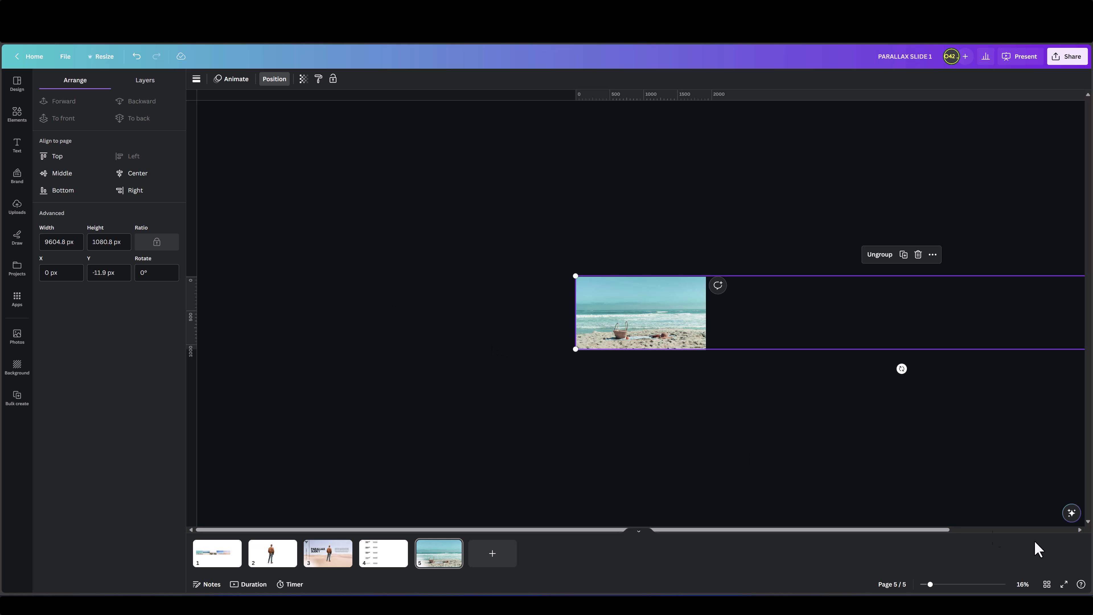
Step: Duplicate page 5 into pages 6 and 7, shifting the strip to the second beach and boardwalk photos
{"action": "left_click", "coordinate": [1062, 584]}
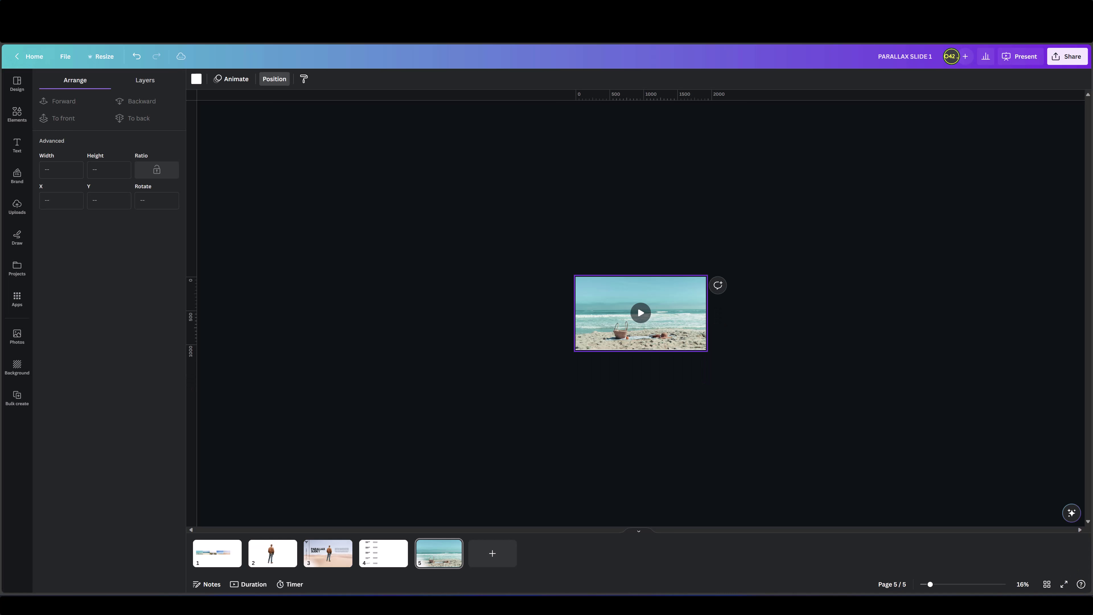
{"action": "right_click", "coordinate": [442, 569]}
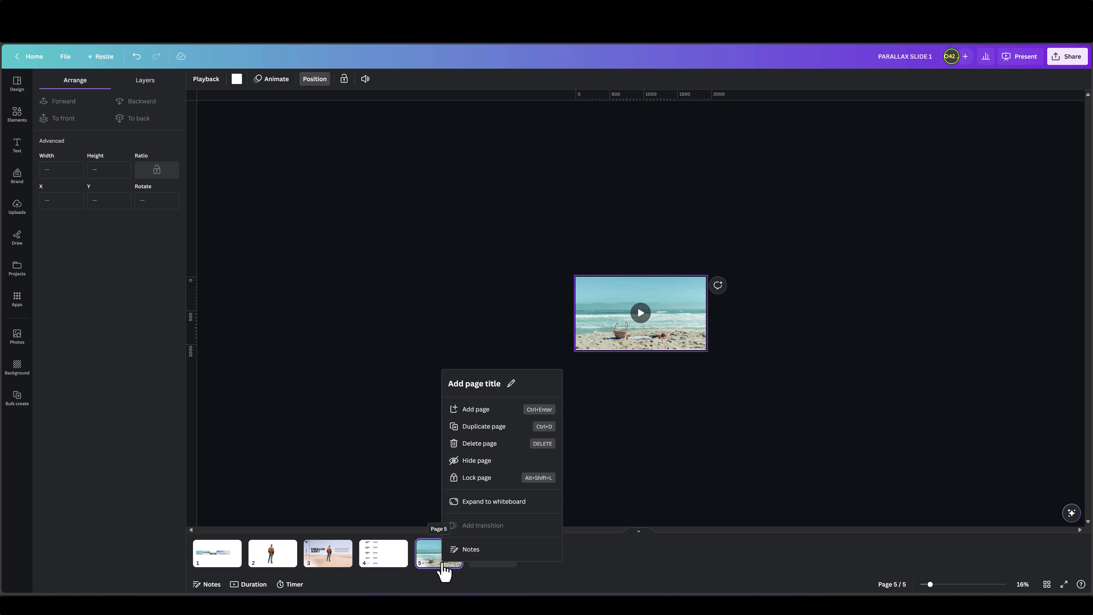
{"action": "left_click", "coordinate": [484, 427]}
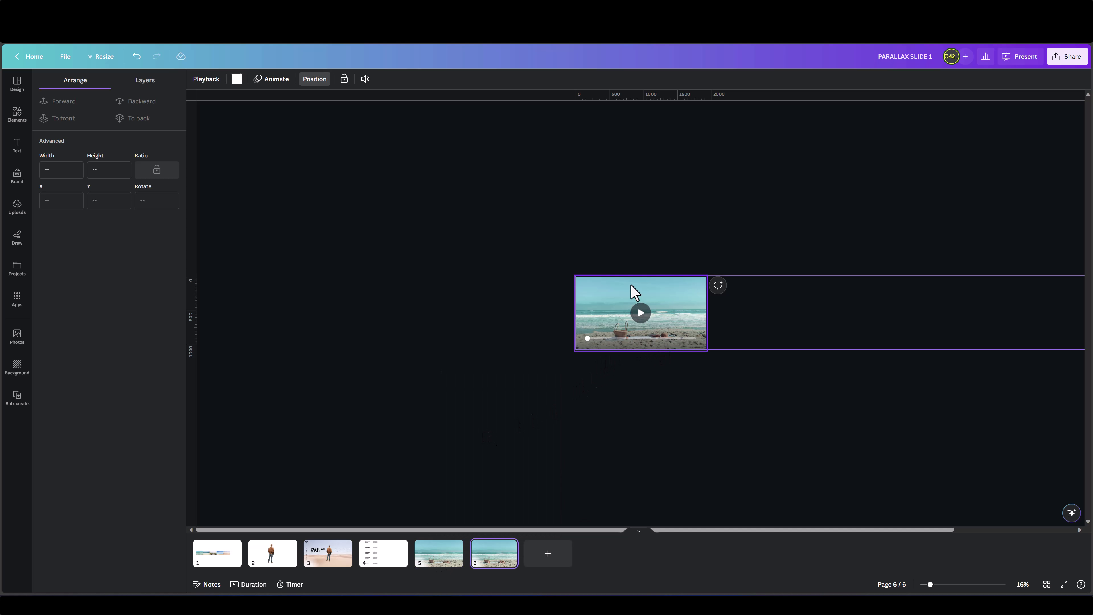
{"action": "left_click_drag", "start_coordinate": [636, 293], "coordinate": [501, 286]}
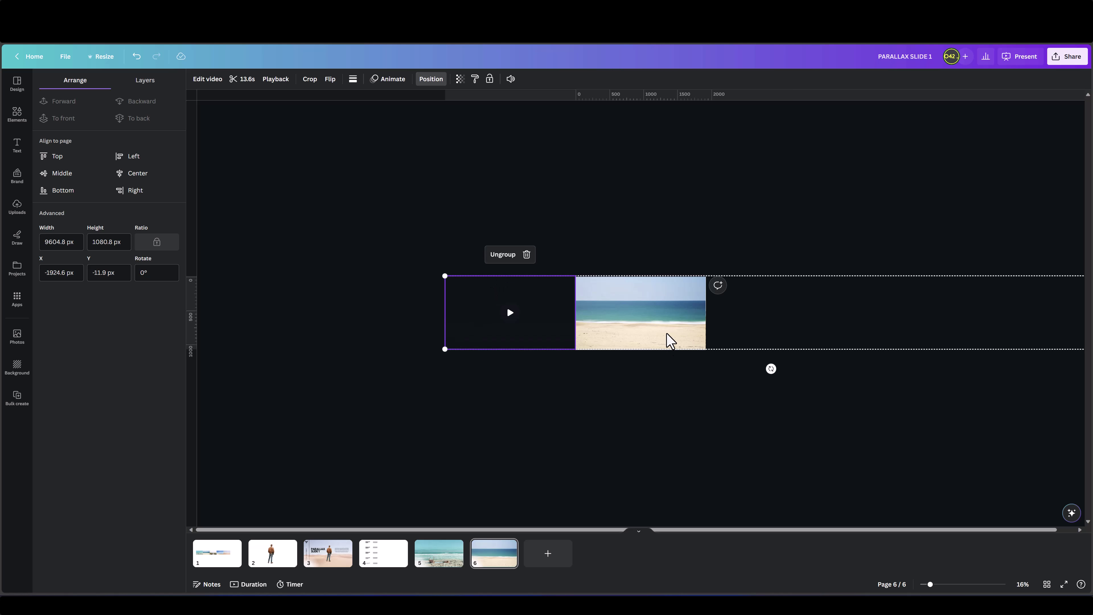
{"action": "left_click_drag", "start_coordinate": [670, 340], "coordinate": [663, 330]}
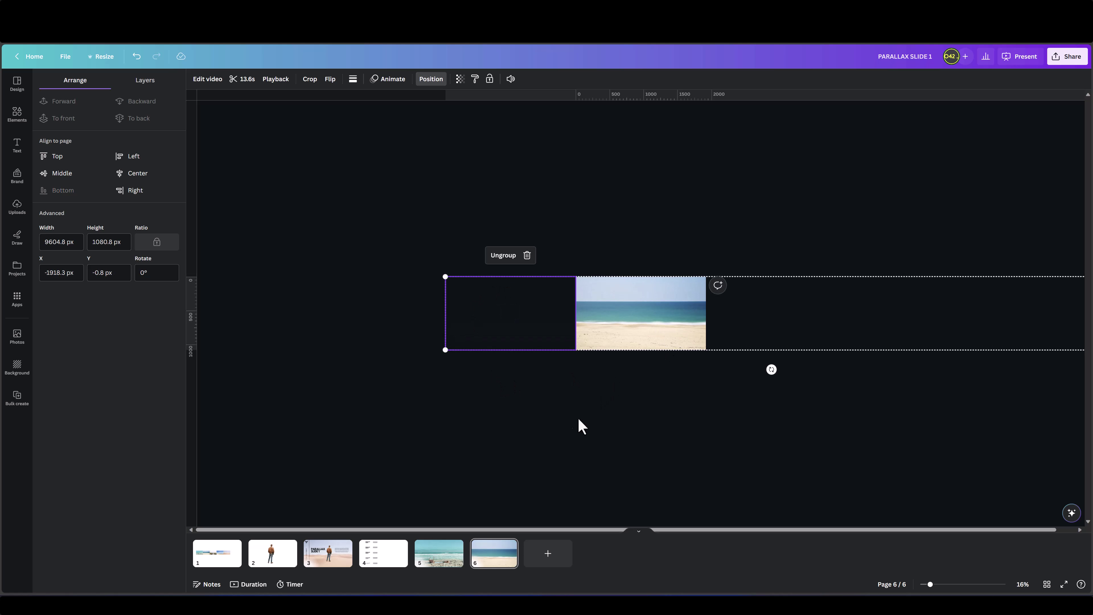
{"action": "right_click", "coordinate": [479, 559]}
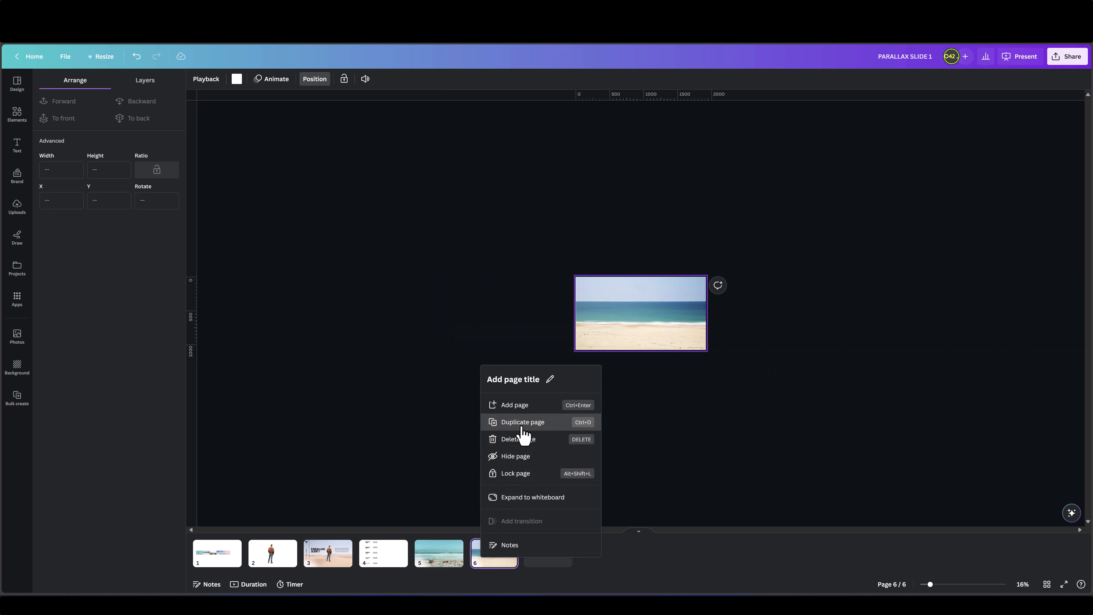
{"action": "left_click", "coordinate": [523, 431]}
{"action": "left_click", "coordinate": [598, 349]}
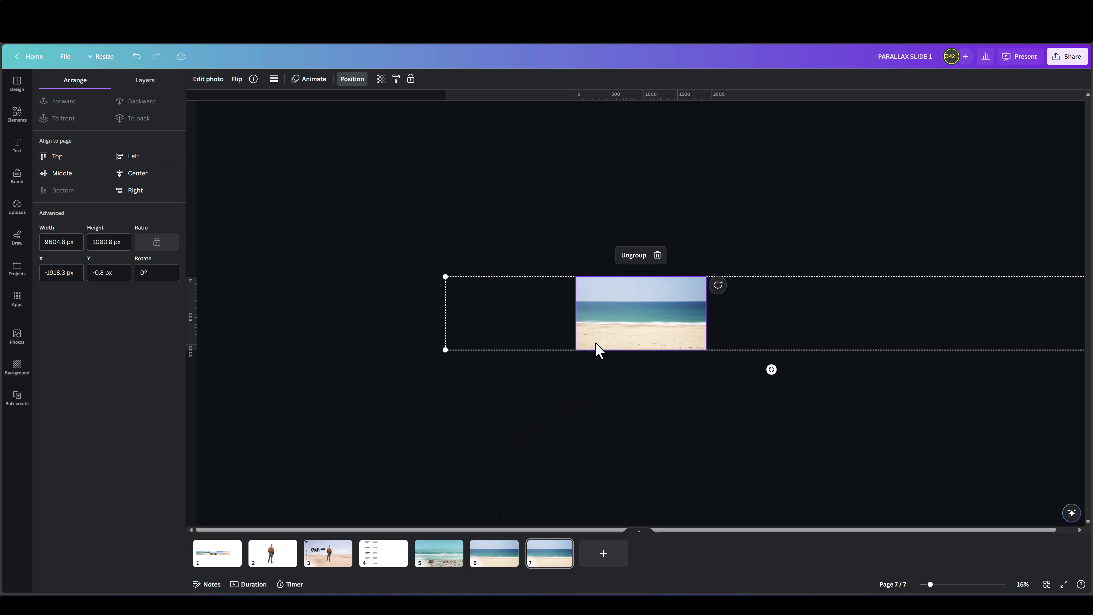
{"action": "left_click_drag", "start_coordinate": [654, 344], "coordinate": [523, 341]}
Step: Duplicate into pages 8 and 9, shifting to the next beach photo and aligning the desert photo right
{"action": "right_click", "coordinate": [546, 443]}
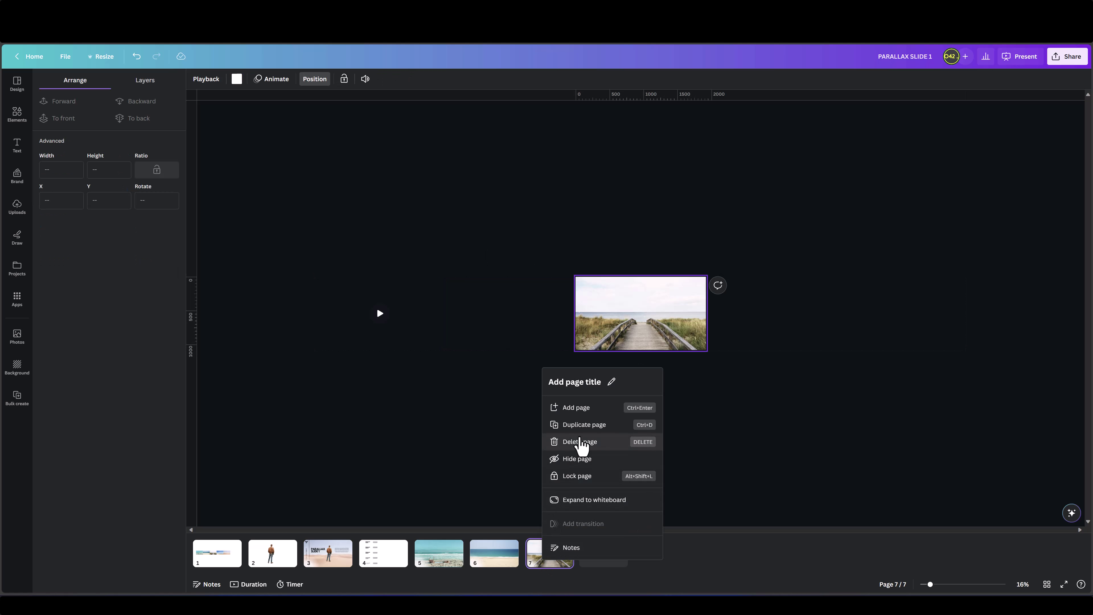
{"action": "left_click", "coordinate": [584, 425]}
{"action": "left_click_drag", "start_coordinate": [673, 346], "coordinate": [547, 341]}
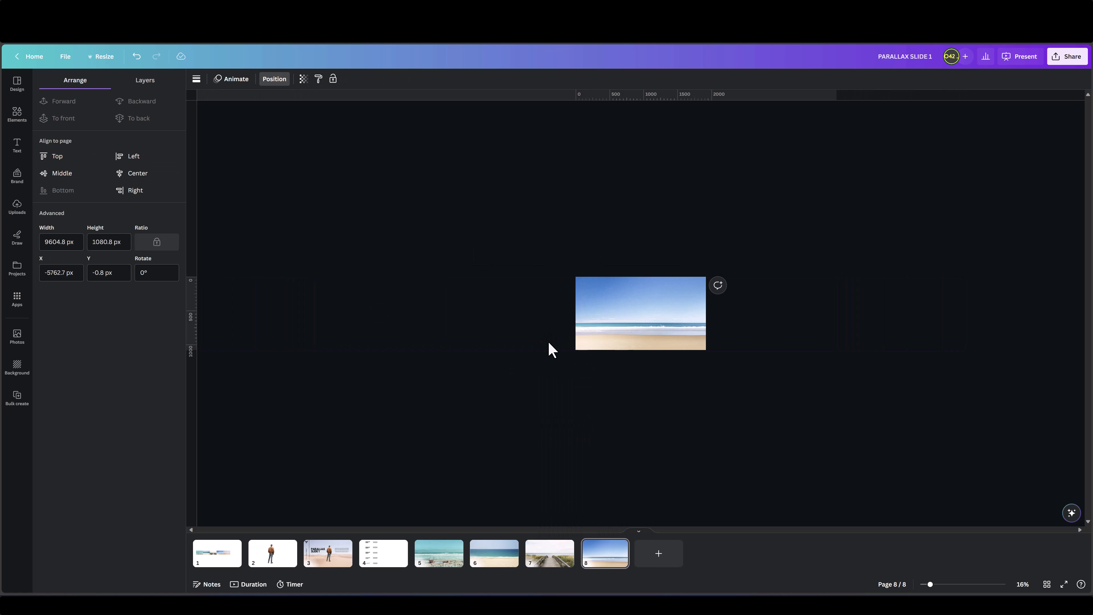
{"action": "right_click", "coordinate": [604, 560]}
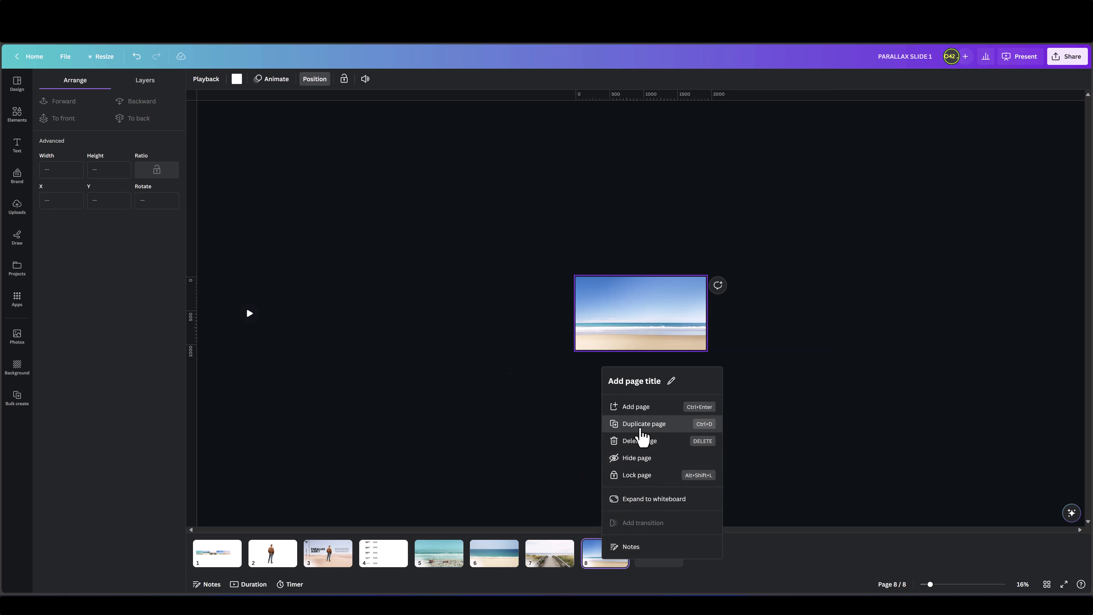
{"action": "left_click", "coordinate": [641, 426]}
{"action": "left_click", "coordinate": [680, 337]}
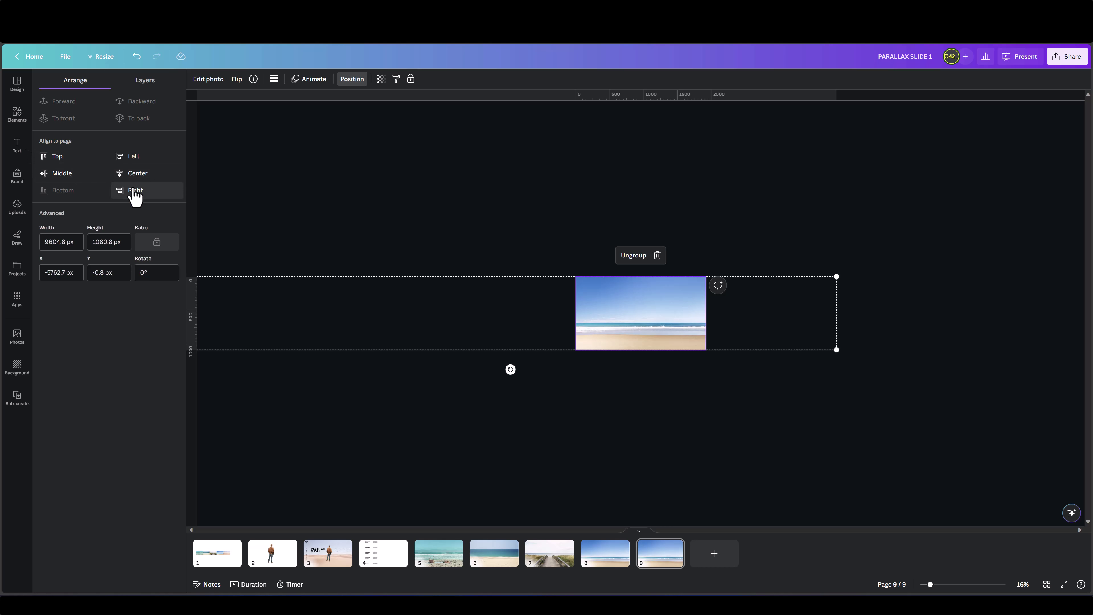
{"action": "left_click", "coordinate": [134, 192]}
Step: Review the strip pages 5 through 9, then return to the PARALLAX SLIDE 1 page
{"action": "key", "text": "t"}
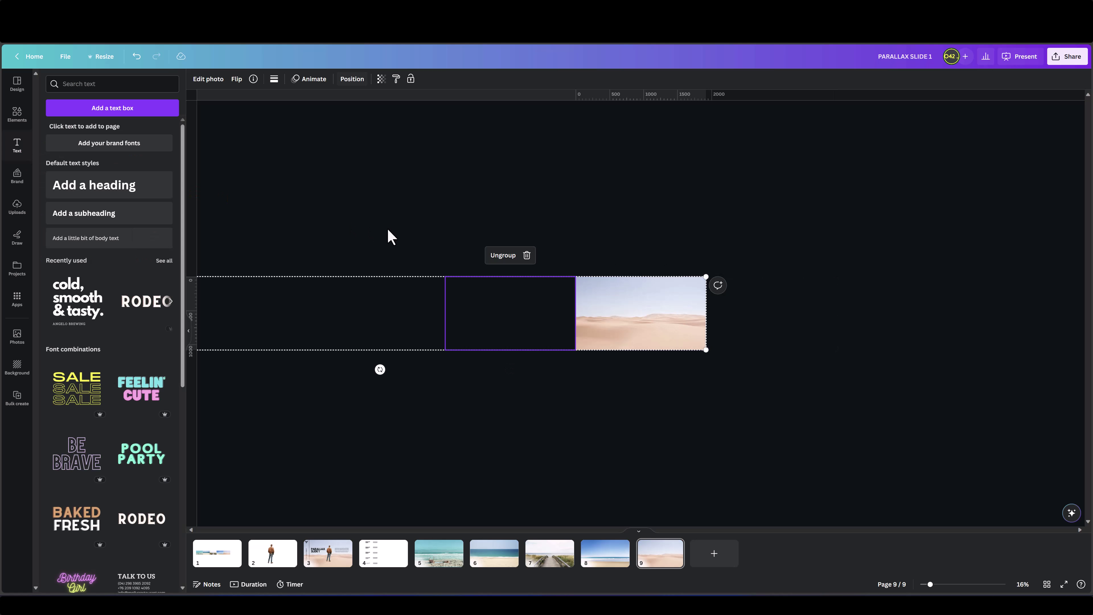
{"action": "left_click", "coordinate": [388, 231]}
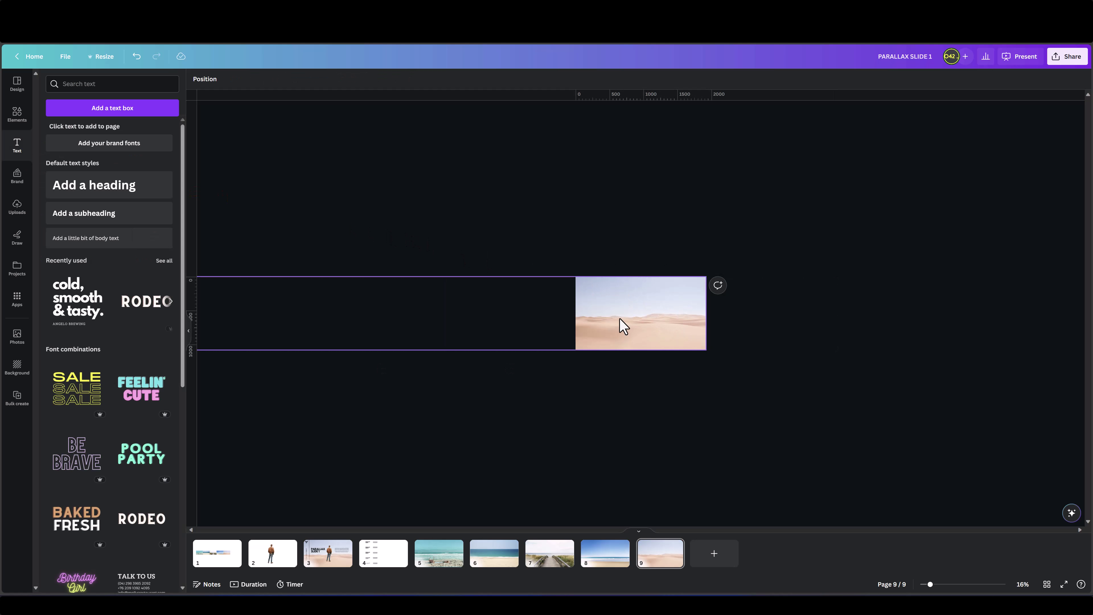
{"action": "left_click", "coordinate": [437, 560]}
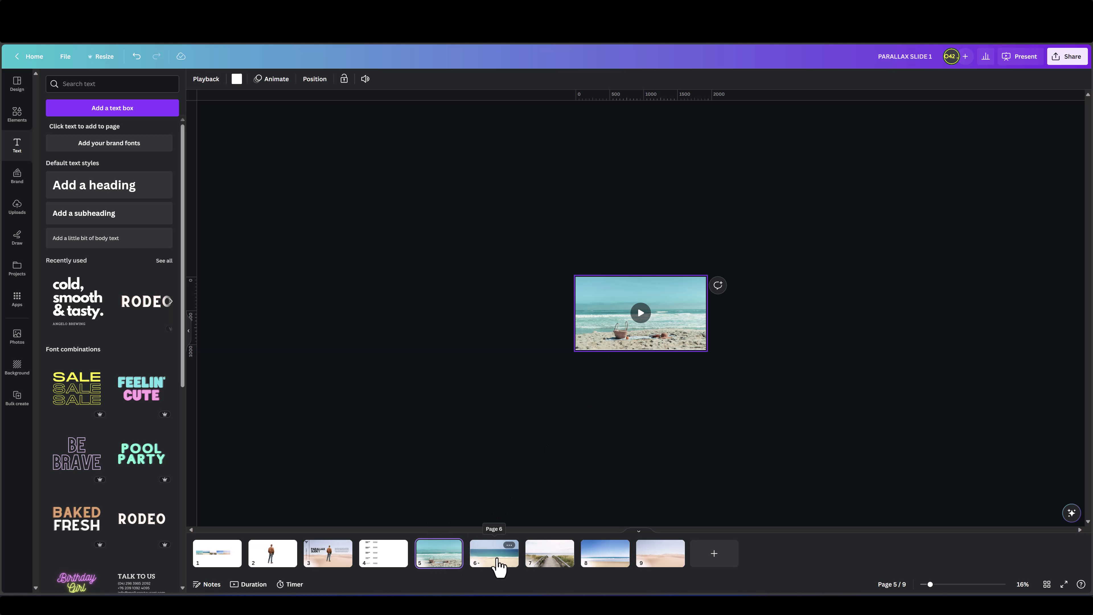
{"action": "left_click", "coordinate": [508, 567]}
{"action": "left_click", "coordinate": [559, 567]}
{"action": "left_click", "coordinate": [609, 569]}
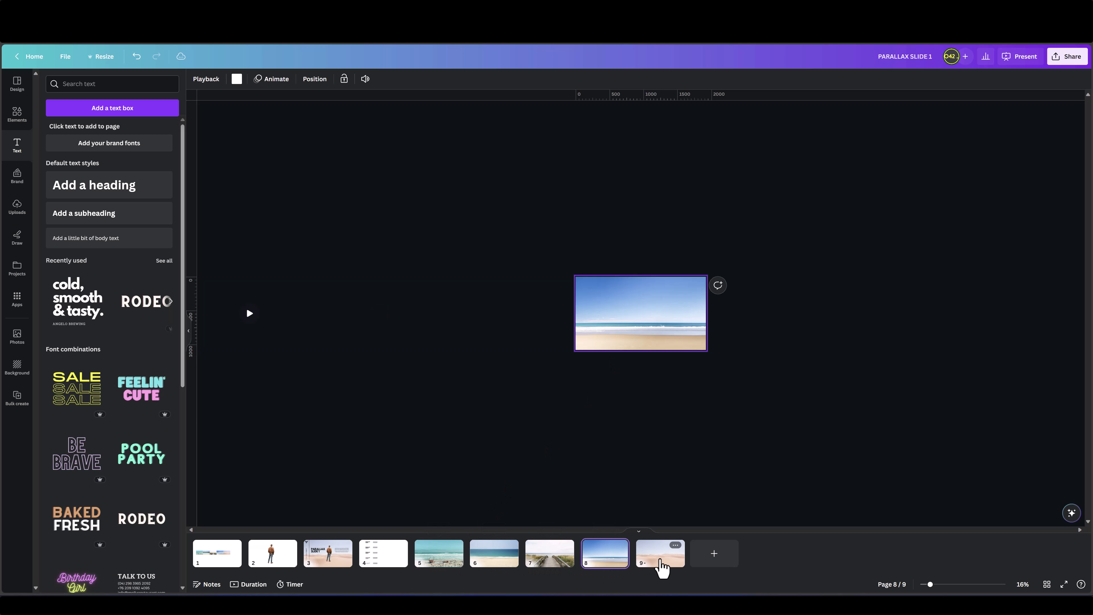
{"action": "left_click", "coordinate": [659, 568]}
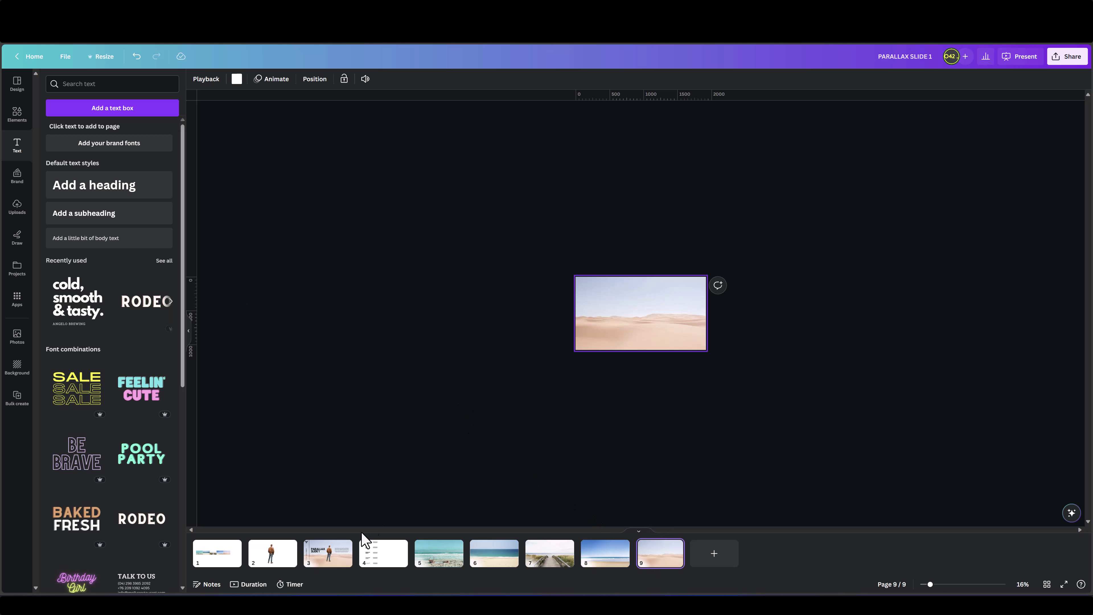
{"action": "left_click", "coordinate": [335, 560]}
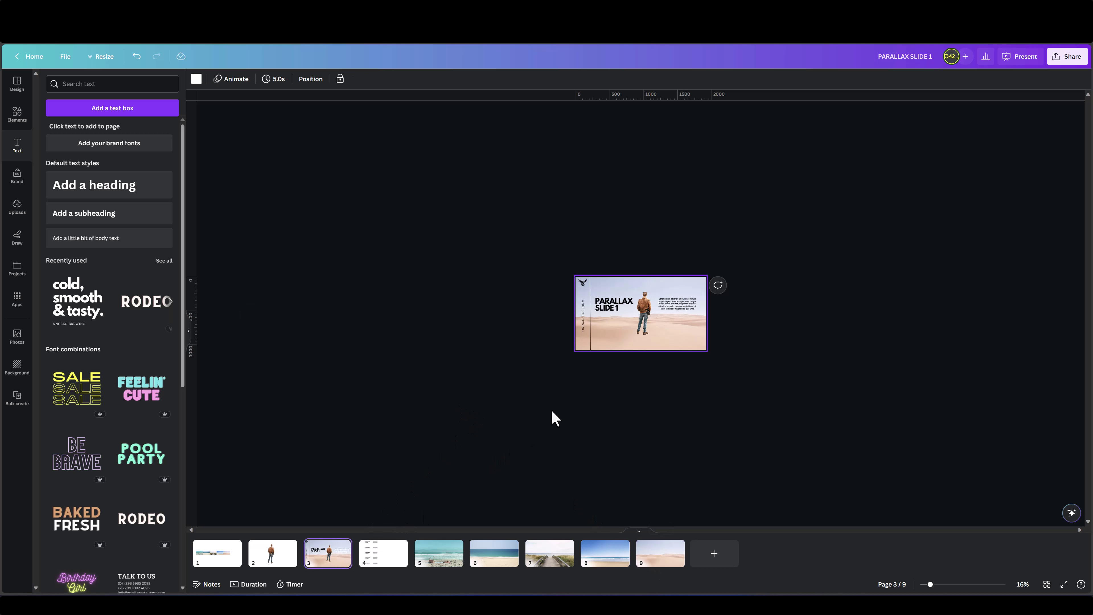
Step: Copy the man cutout and paste it onto pages 6, 7, 8 and 9
{"action": "left_click", "coordinate": [649, 323]}
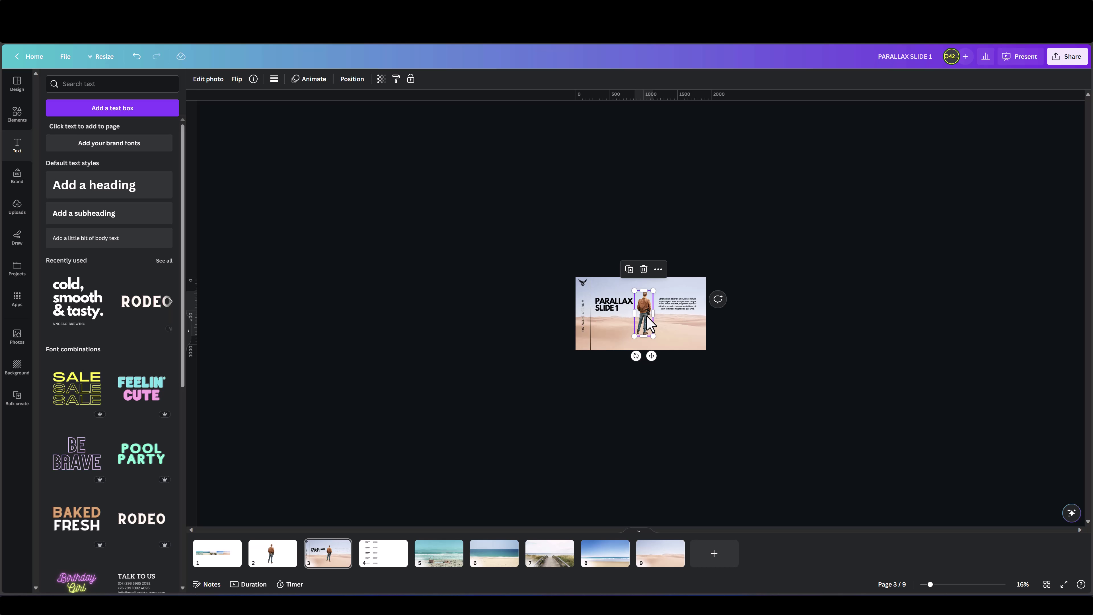
{"action": "left_click", "coordinate": [442, 563]}
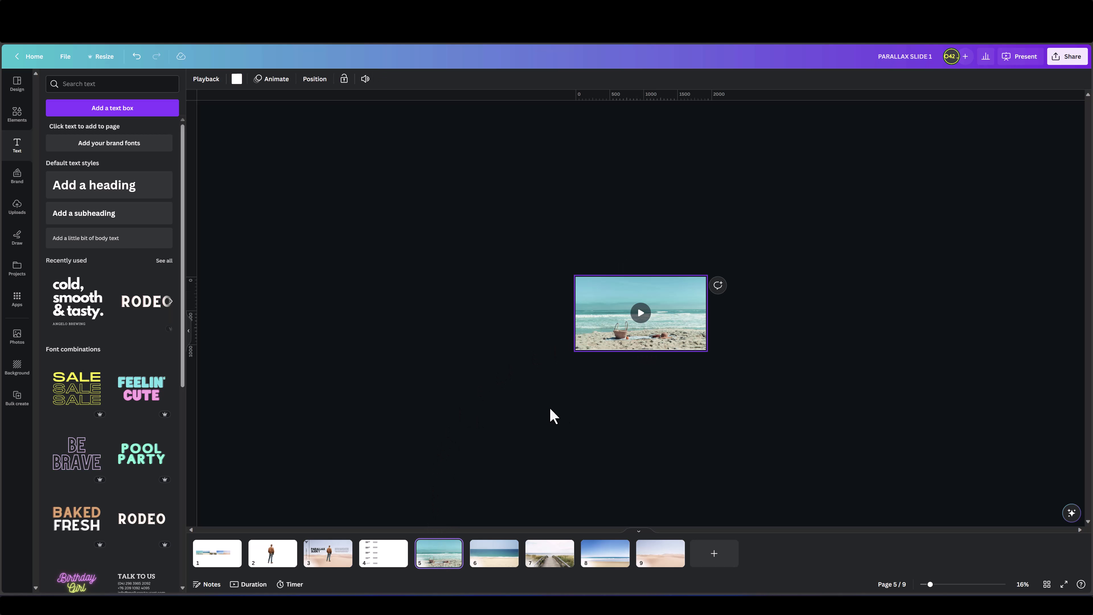
{"action": "left_click_drag", "start_coordinate": [930, 585], "coordinate": [952, 584]}
{"action": "left_click", "coordinate": [424, 425]}
{"action": "left_click", "coordinate": [495, 554]}
{"action": "key", "text": "ctrl+v"}
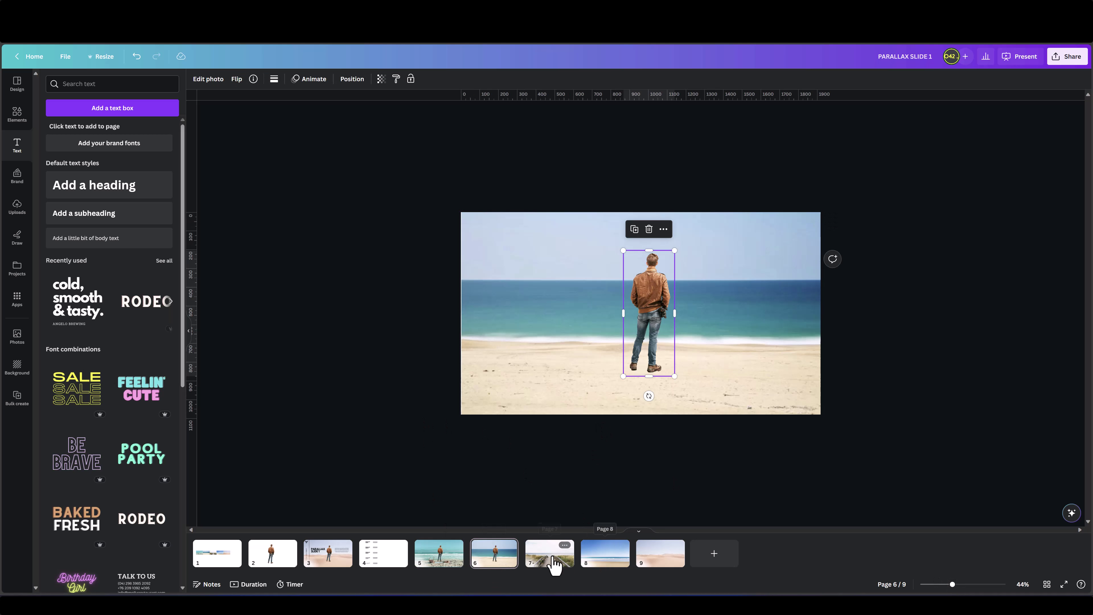
{"action": "left_click", "coordinate": [552, 560]}
{"action": "key", "text": "ctrl+v"}
{"action": "left_click", "coordinate": [604, 553]}
{"action": "key", "text": "ctrl+v"}
{"action": "left_click", "coordinate": [658, 554]}
{"action": "key", "text": "ctrl+v"}
{"action": "left_click", "coordinate": [605, 554]}
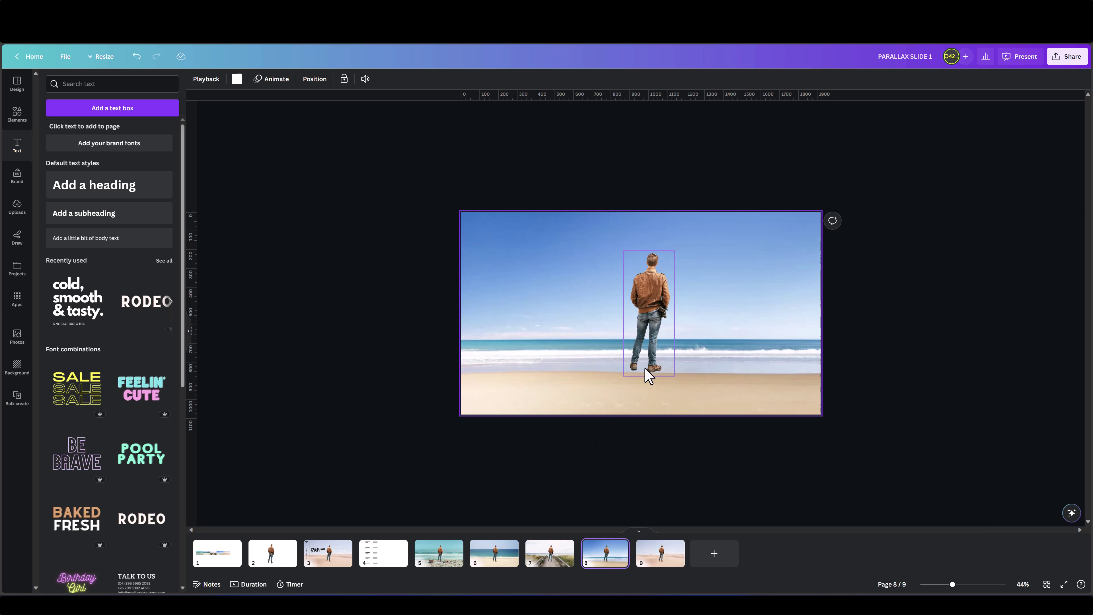
Step: Compare the man cutout on pages 8 and 9, deleting then restoring him on desert page 9
{"action": "left_click", "coordinate": [650, 376]}
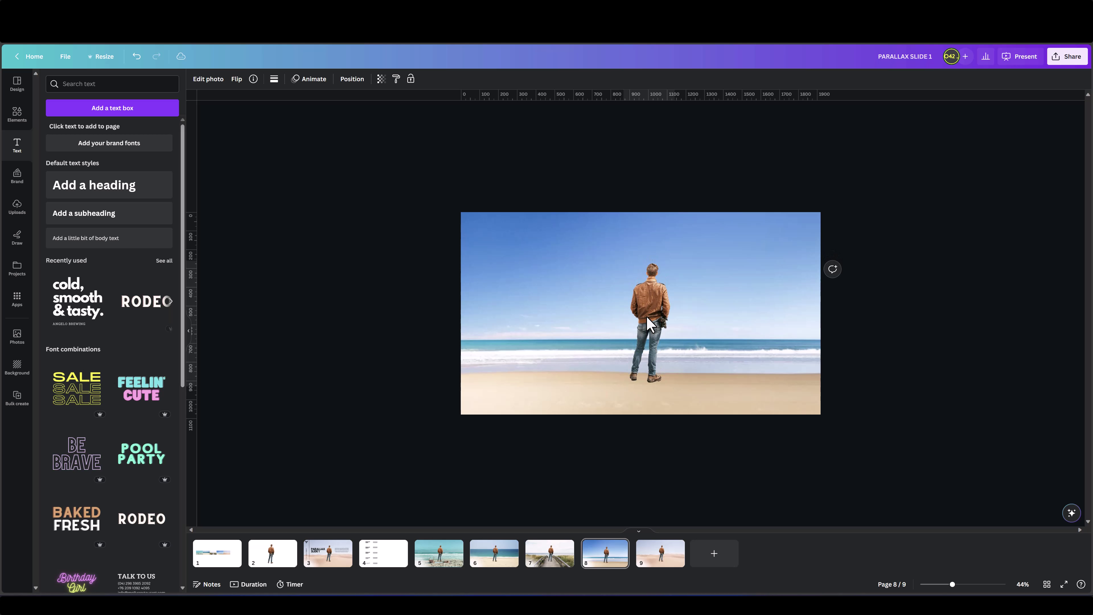
{"action": "left_click", "coordinate": [650, 324]}
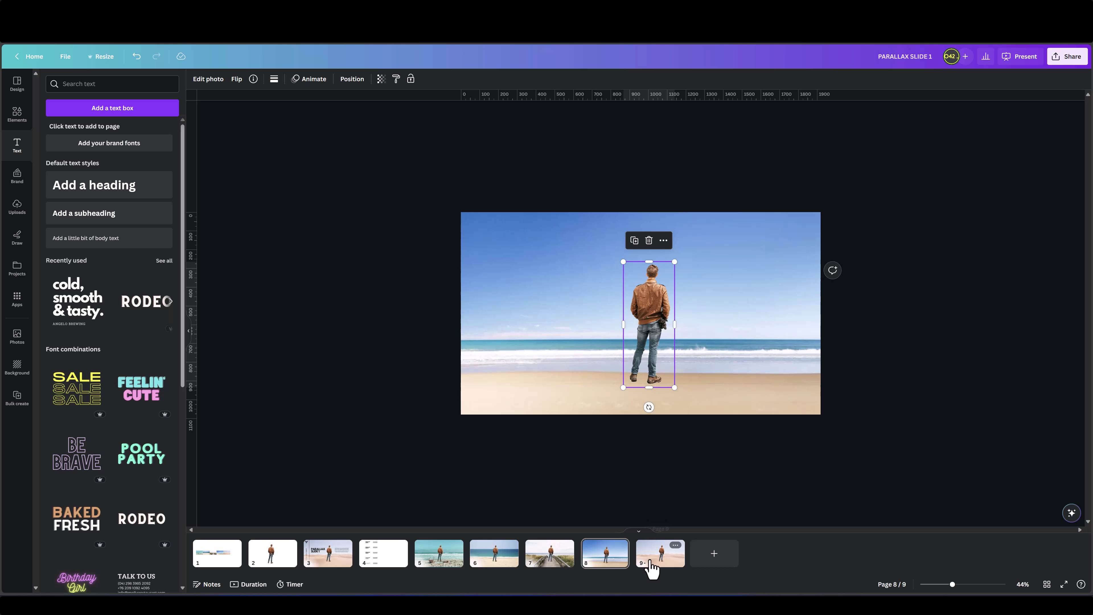
{"action": "left_click", "coordinate": [655, 558]}
{"action": "left_click", "coordinate": [652, 342]}
{"action": "key", "text": "Delete"}
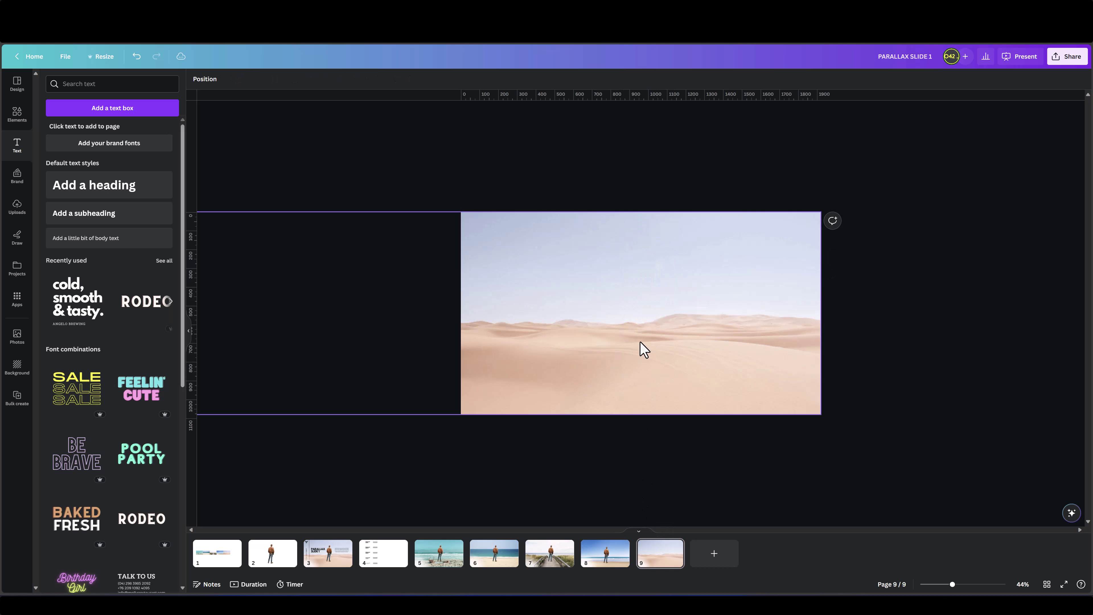
{"action": "left_click", "coordinate": [549, 560]}
{"action": "scroll", "coordinate": [594, 409], "scroll_direction": "up", "scroll_amount": 2}
{"action": "scroll", "coordinate": [583, 409], "scroll_direction": "up", "scroll_amount": 2}
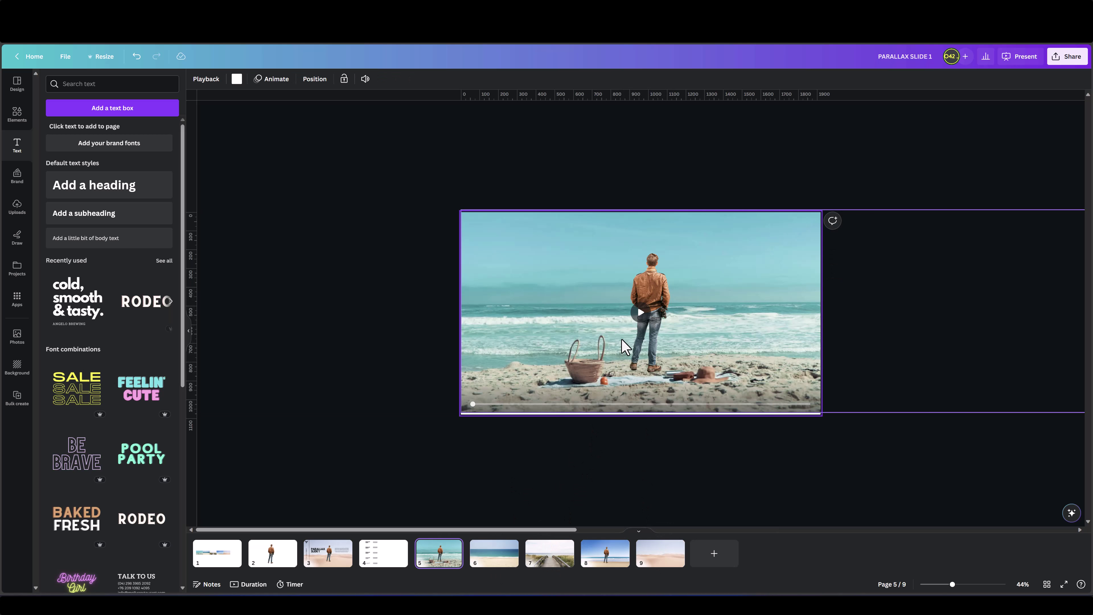
{"action": "left_click", "coordinate": [655, 556]}
{"action": "key", "text": "ctrl+z"}
{"action": "scroll", "coordinate": [600, 502], "scroll_direction": "up", "scroll_amount": 3}
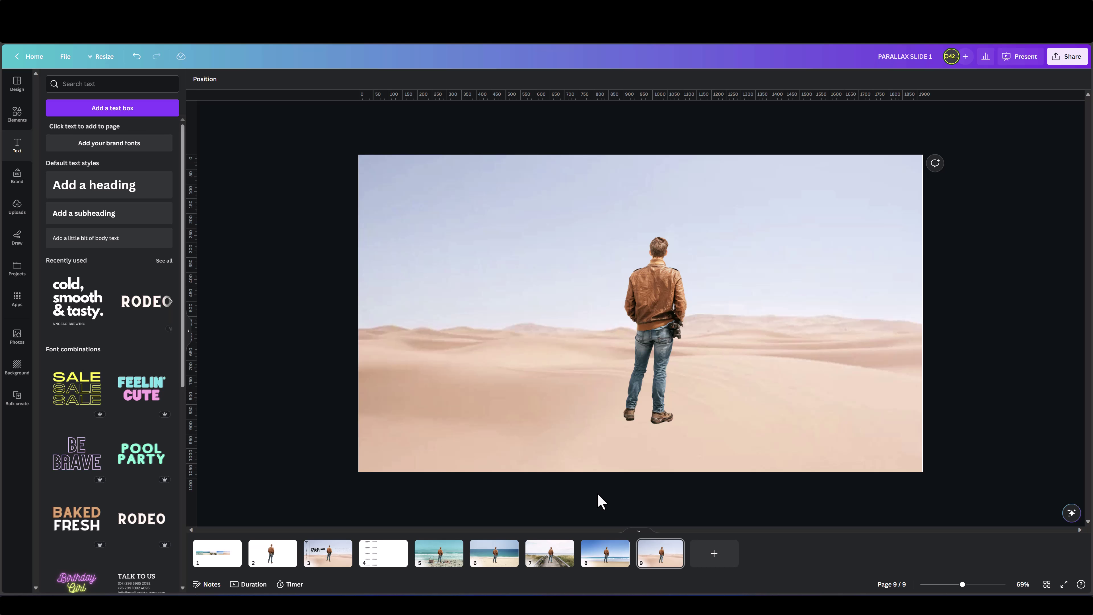
Step: Copy the eagle logo and ANGELO BREWING sidebar from the PARALLAX SLIDE 1 page onto pages 5–9
{"action": "left_click", "coordinate": [314, 564]}
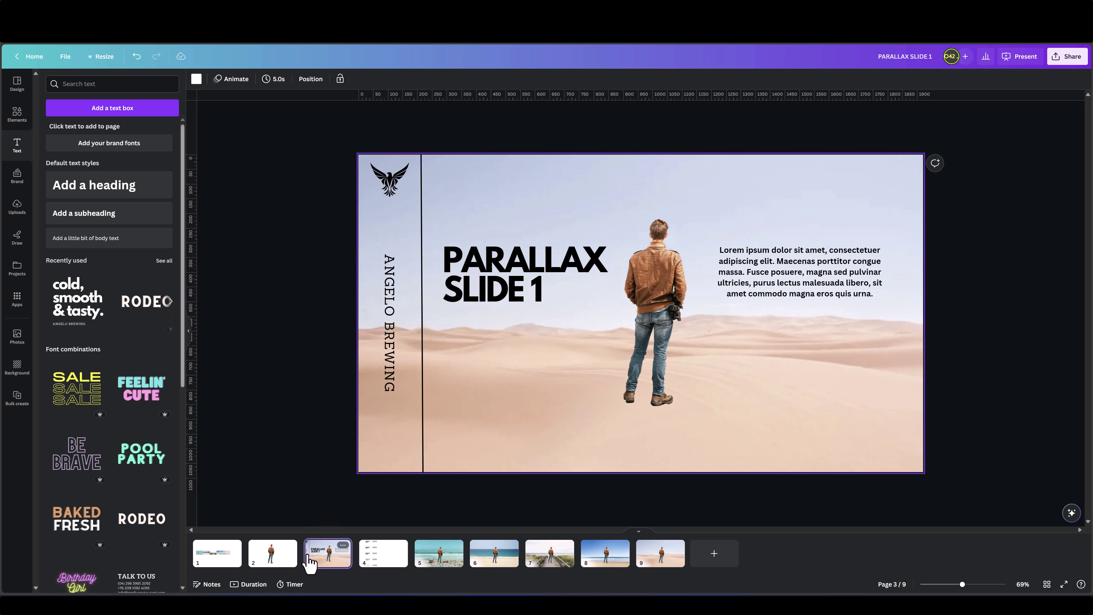
{"action": "left_click", "coordinate": [398, 192]}
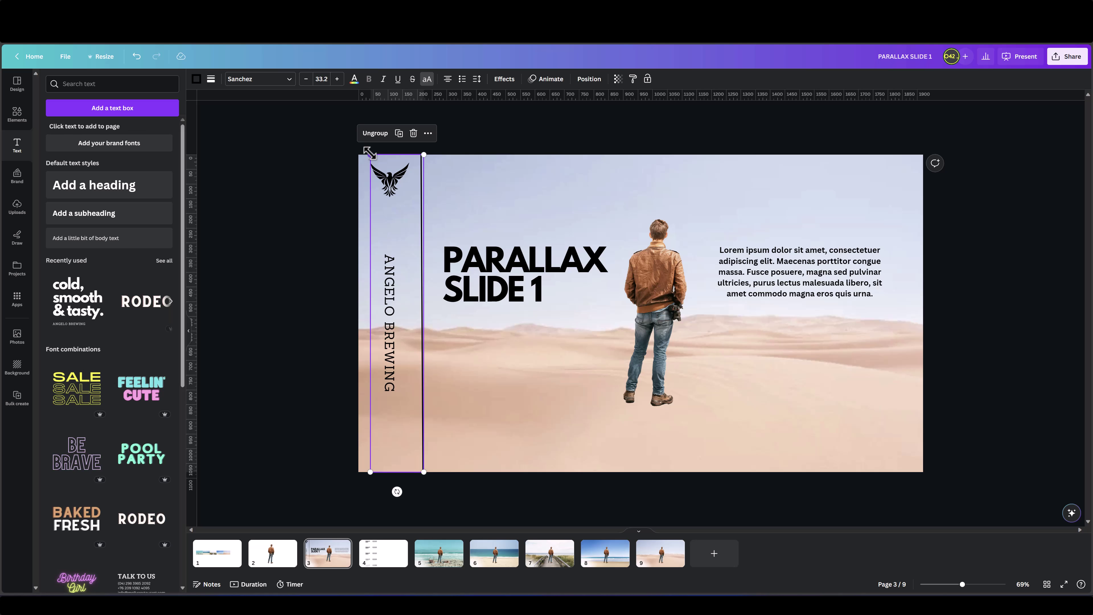
{"action": "left_click", "coordinate": [436, 558]}
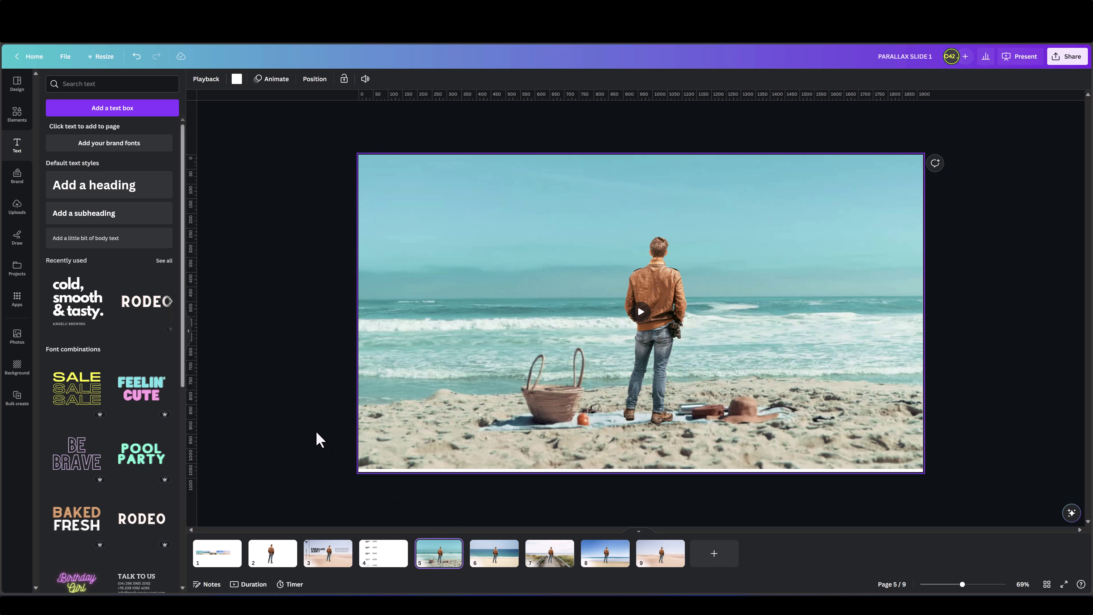
{"action": "key", "text": "ctrl+v"}
{"action": "left_click", "coordinate": [474, 555]}
{"action": "key", "text": "ctrl+v"}
{"action": "left_click", "coordinate": [551, 560]}
{"action": "key", "text": "ctrl+v"}
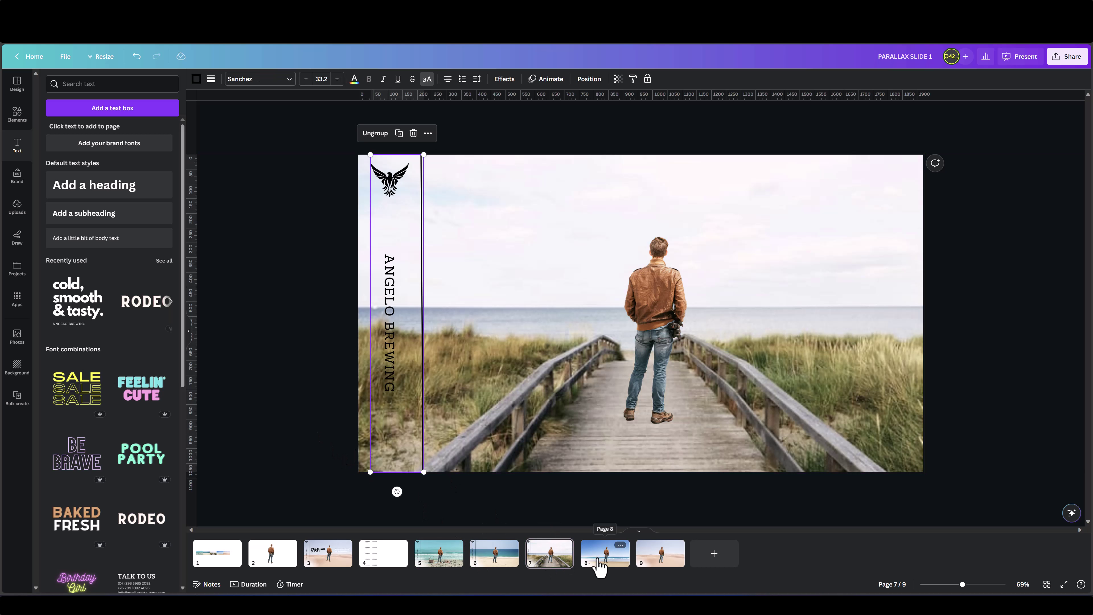
{"action": "left_click", "coordinate": [599, 564]}
{"action": "key", "text": "ctrl+v"}
{"action": "left_click", "coordinate": [640, 566]}
{"action": "key", "text": "ctrl+v"}
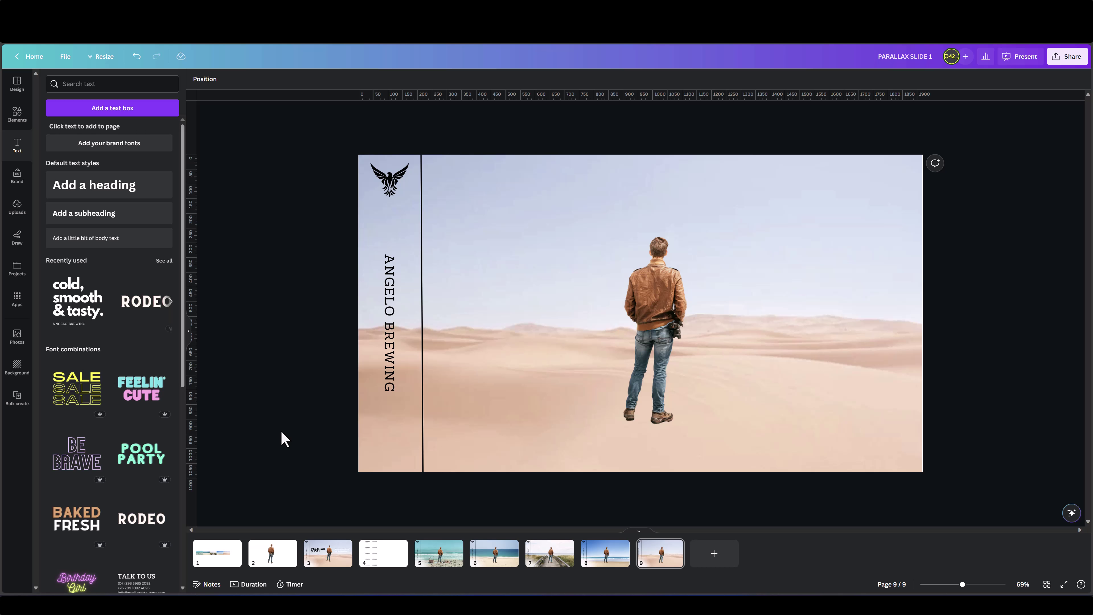
Step: Copy the five-headline group from page 4 and paste it onto page 5
{"action": "left_click", "coordinate": [379, 559]}
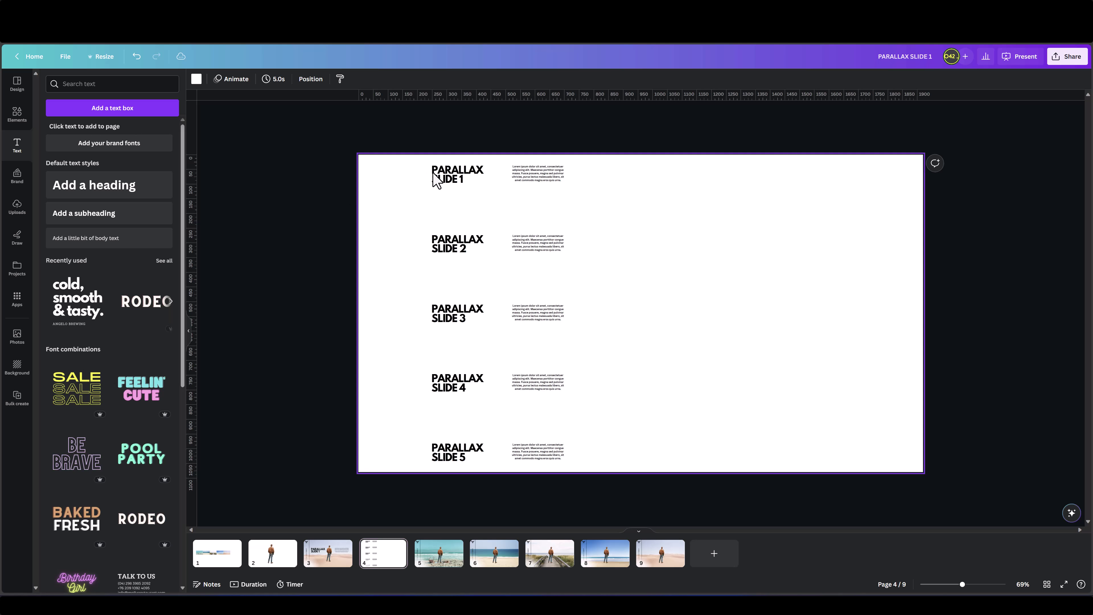
{"action": "left_click", "coordinate": [434, 179]}
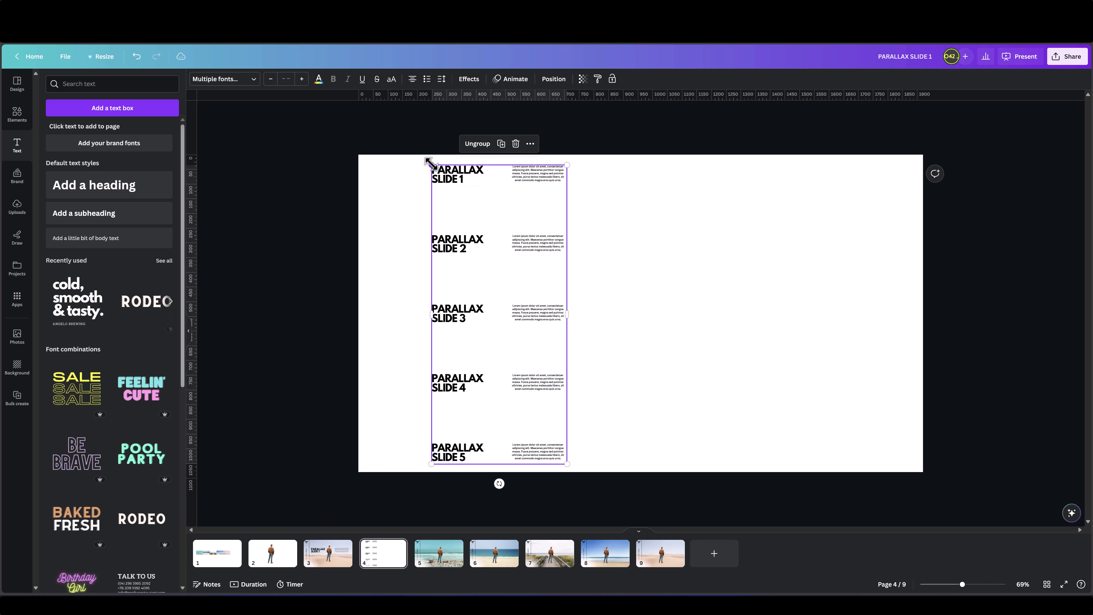
{"action": "left_click", "coordinate": [424, 569]}
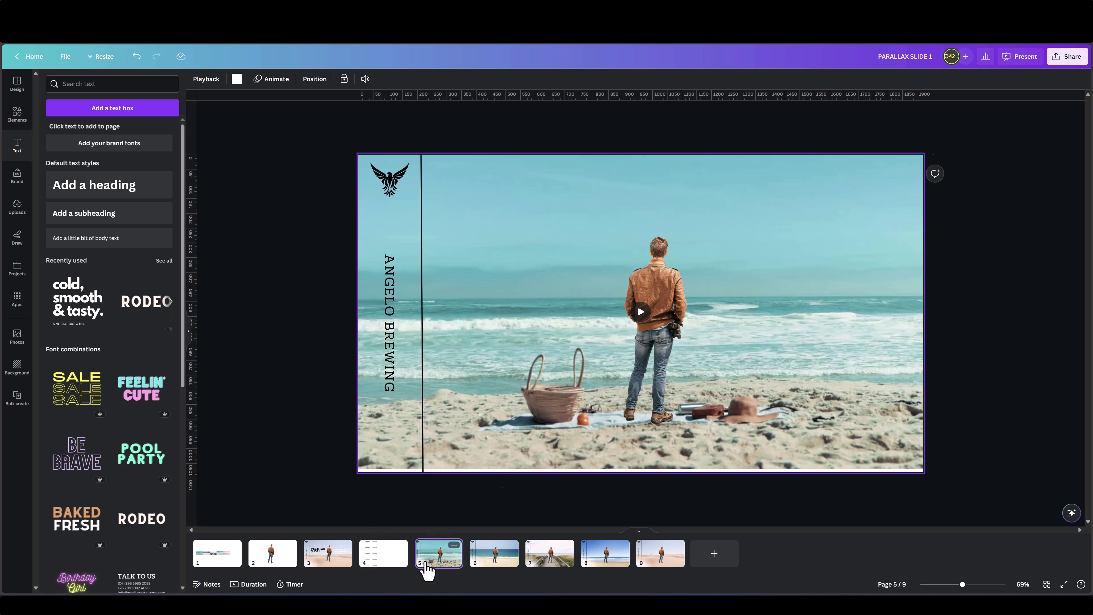
{"action": "key", "text": "ctrl+v"}
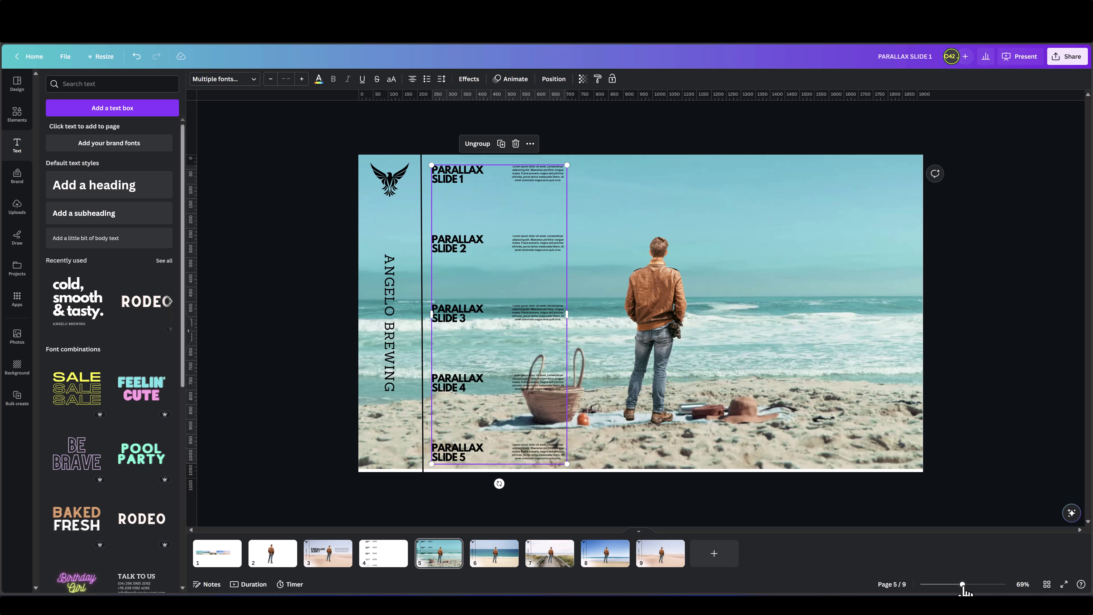
Step: Enlarge the headline stack past the page bottom so only PARALLAX SLIDE 1 spans the slide
{"action": "left_click_drag", "start_coordinate": [963, 587], "coordinate": [936, 587]}
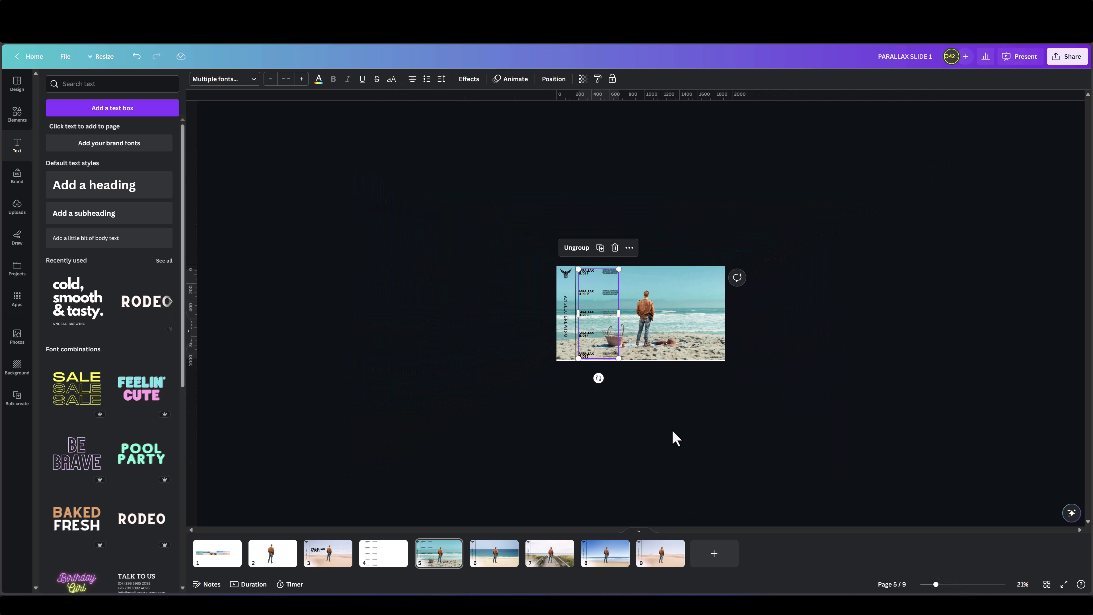
{"action": "left_click_drag", "start_coordinate": [618, 359], "coordinate": [781, 506]}
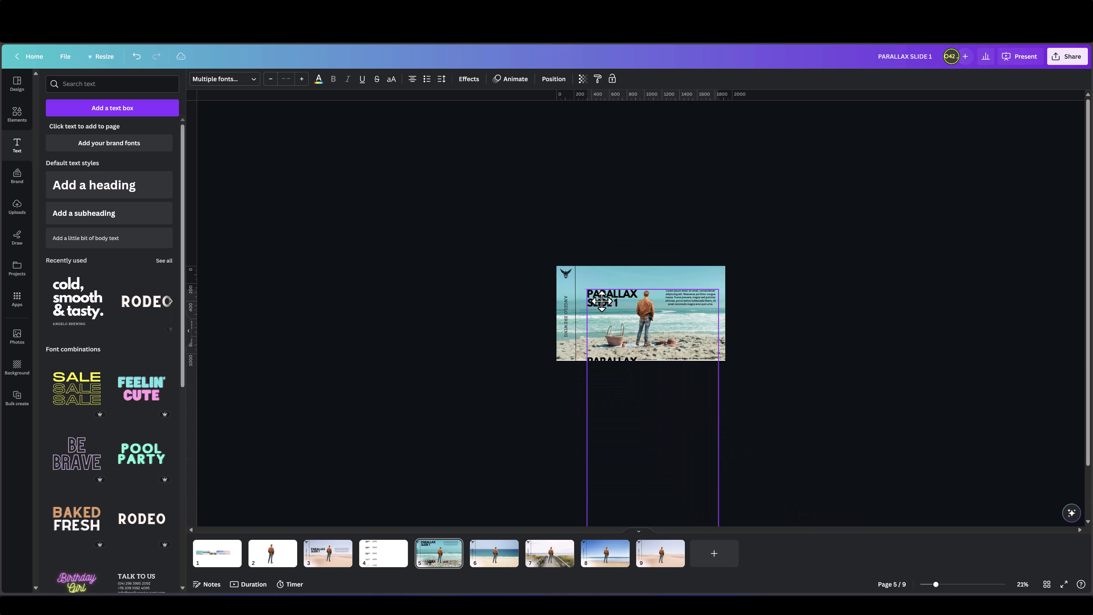
{"action": "left_click_drag", "start_coordinate": [594, 284], "coordinate": [602, 295]}
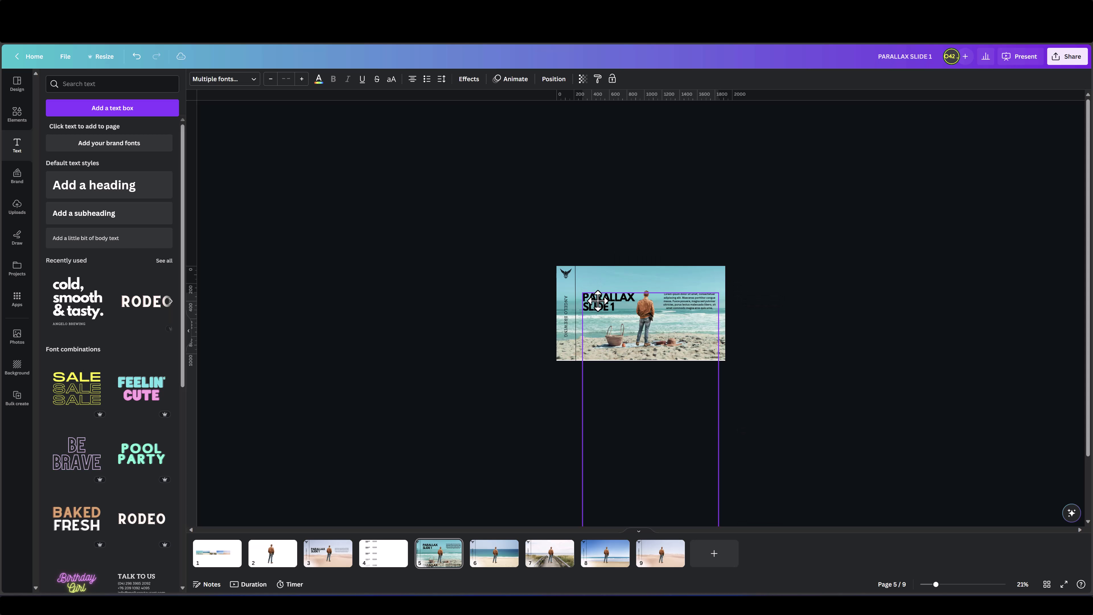
{"action": "left_click", "coordinate": [515, 351]}
{"action": "left_click", "coordinate": [940, 585]}
{"action": "left_click_drag", "start_coordinate": [941, 587], "coordinate": [958, 585]}
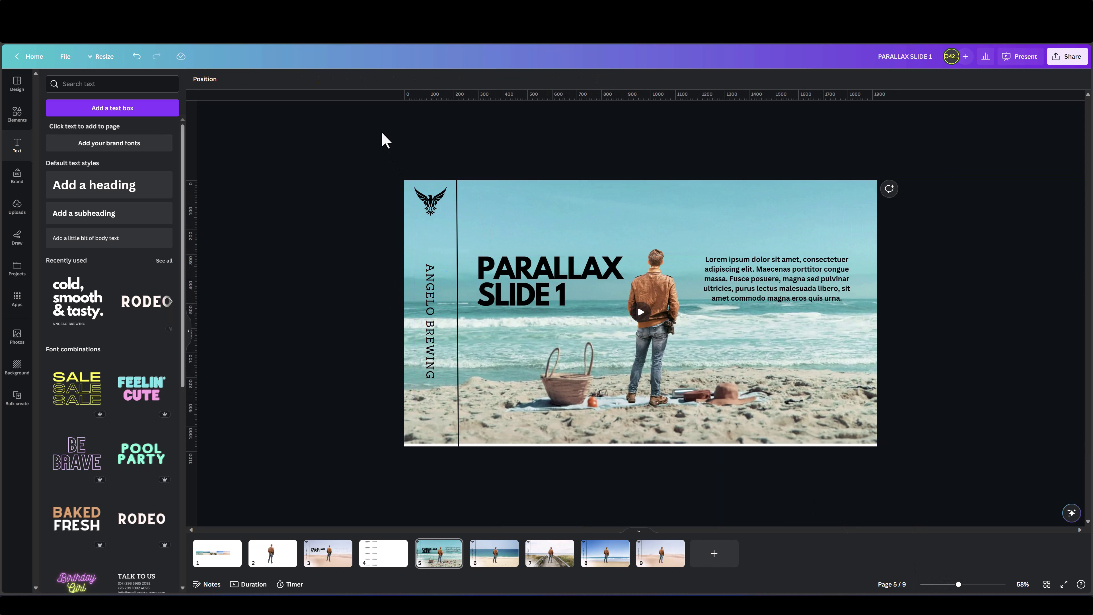
Step: Add horizontal guides at the 304 and 510 ruler marks around the headline area, checking pages 6–7
{"action": "left_click_drag", "start_coordinate": [374, 111], "coordinate": [382, 255]}
{"action": "left_click_drag", "start_coordinate": [377, 98], "coordinate": [376, 304]}
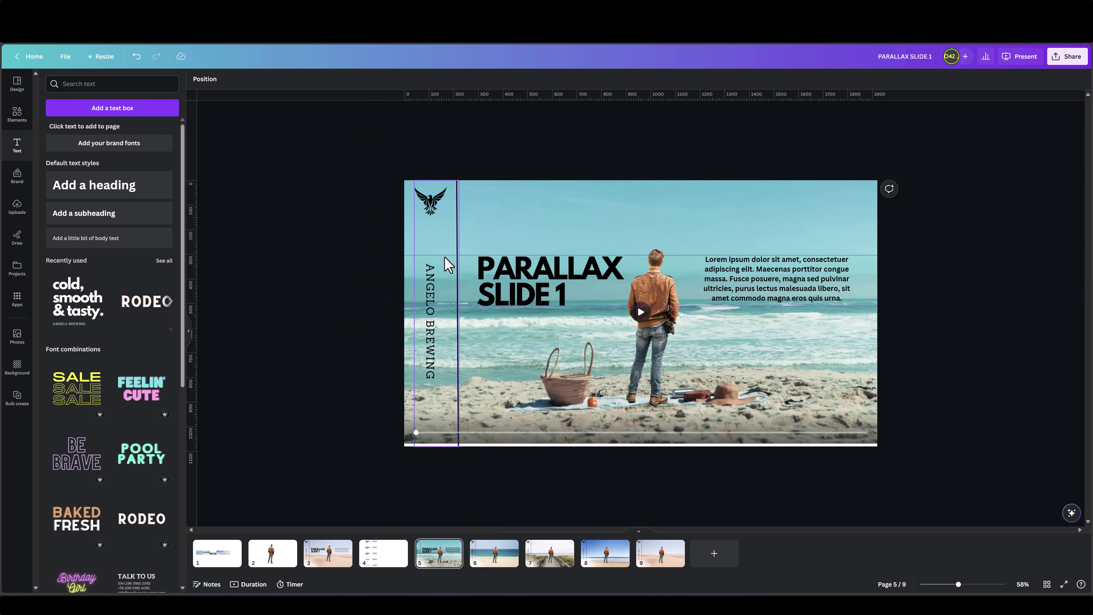
{"action": "key", "text": "Page_Down"}
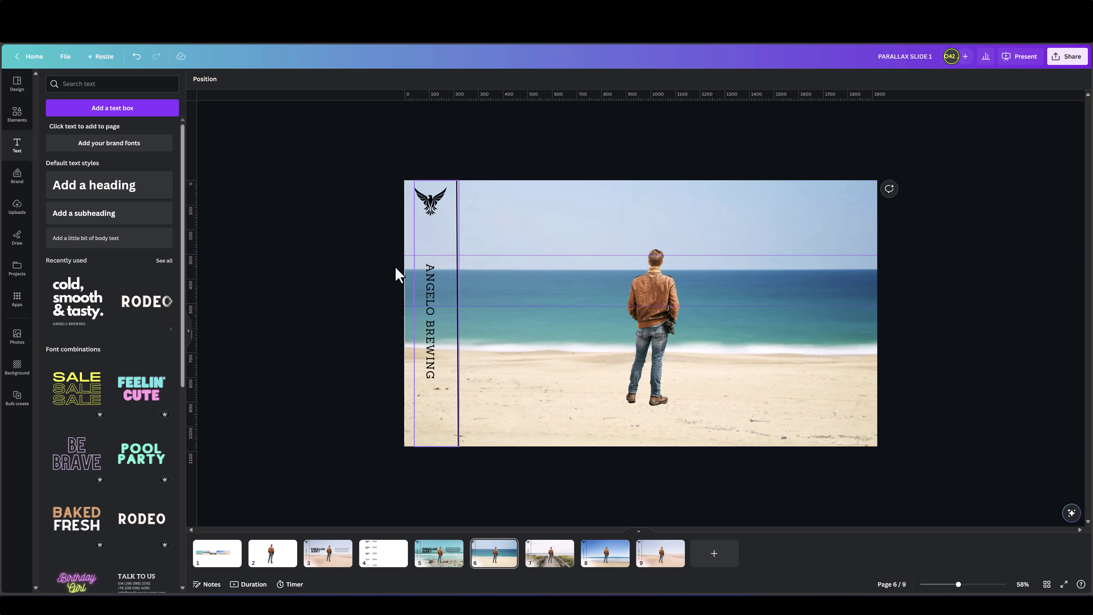
{"action": "key", "text": "Page_Down"}
{"action": "key", "text": "Page_Down"}
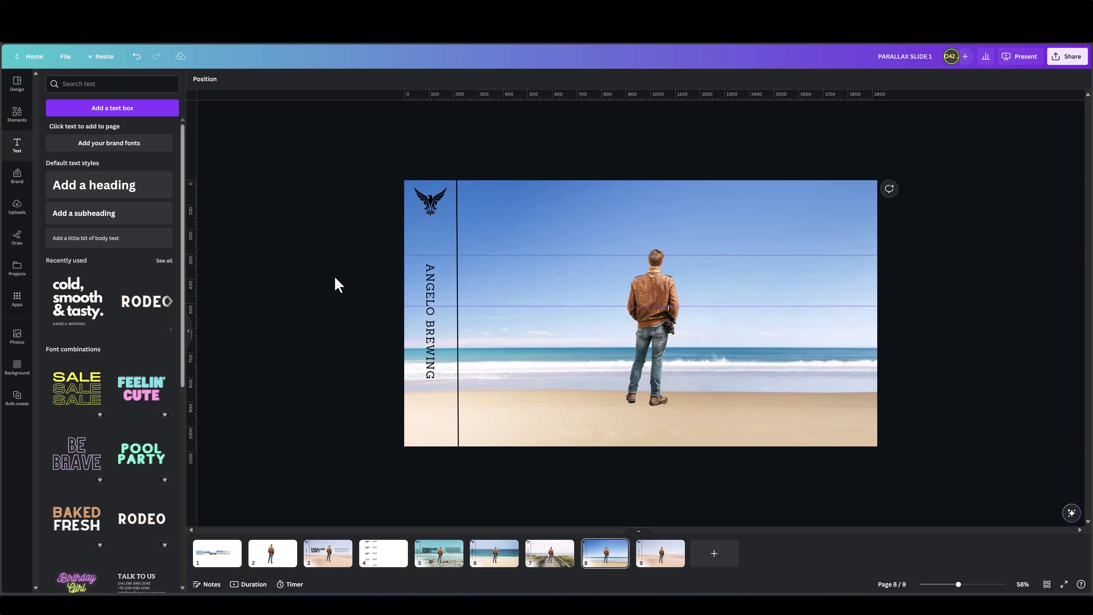
{"action": "key", "text": "Page_Up"}
{"action": "key", "text": "Page_Up"}
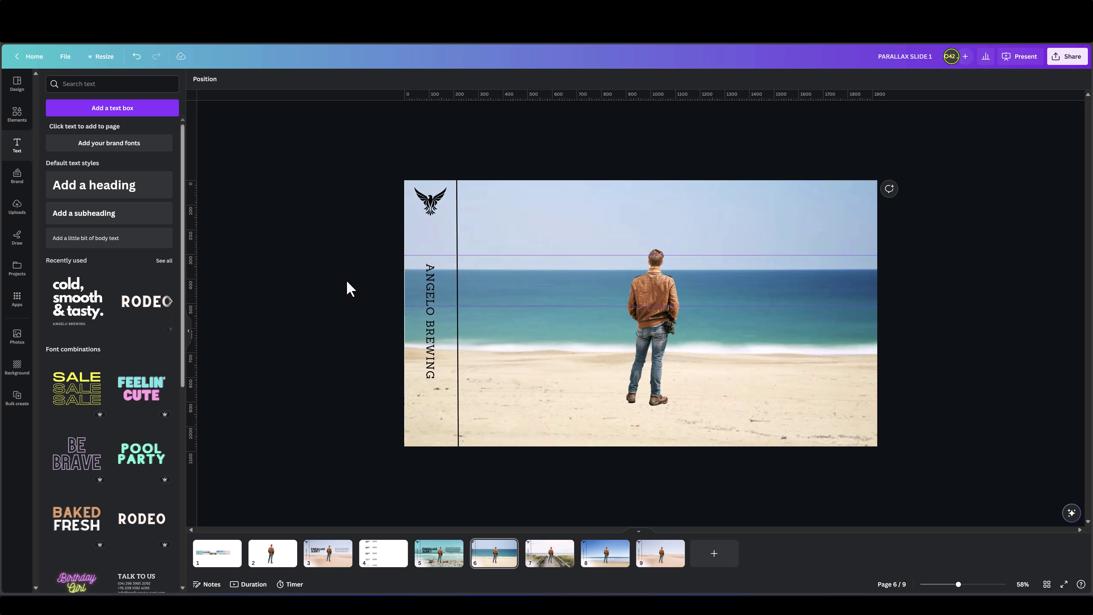
{"action": "key", "text": "Page_Up"}
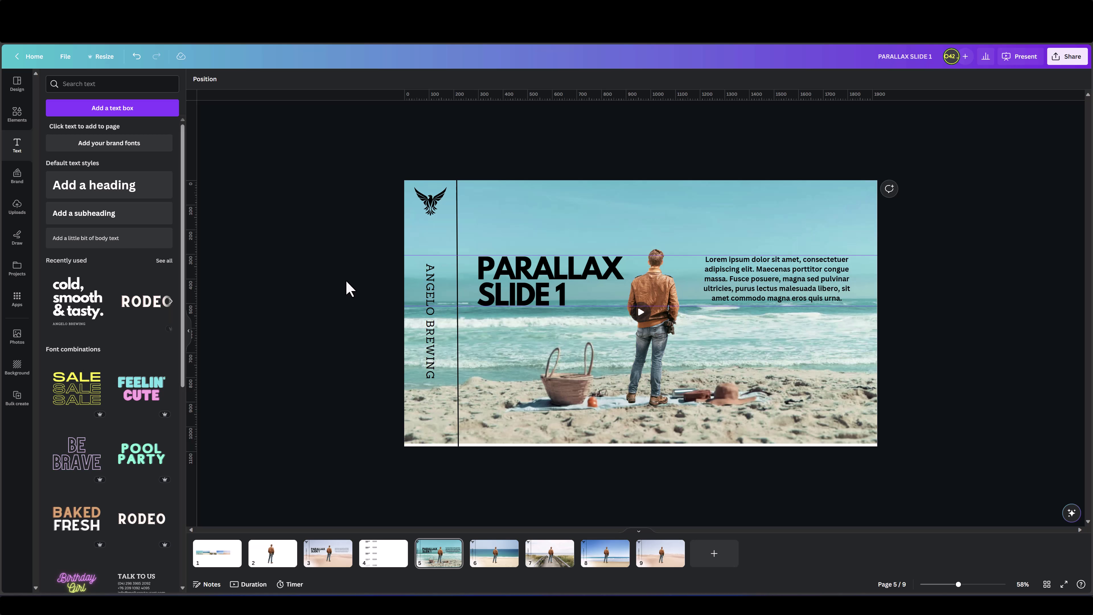
Step: Paste page 5's text group onto pages 6 and 7, raised to show PARALLAX SLIDE 2 and SLIDE 3
{"action": "left_click", "coordinate": [493, 289]}
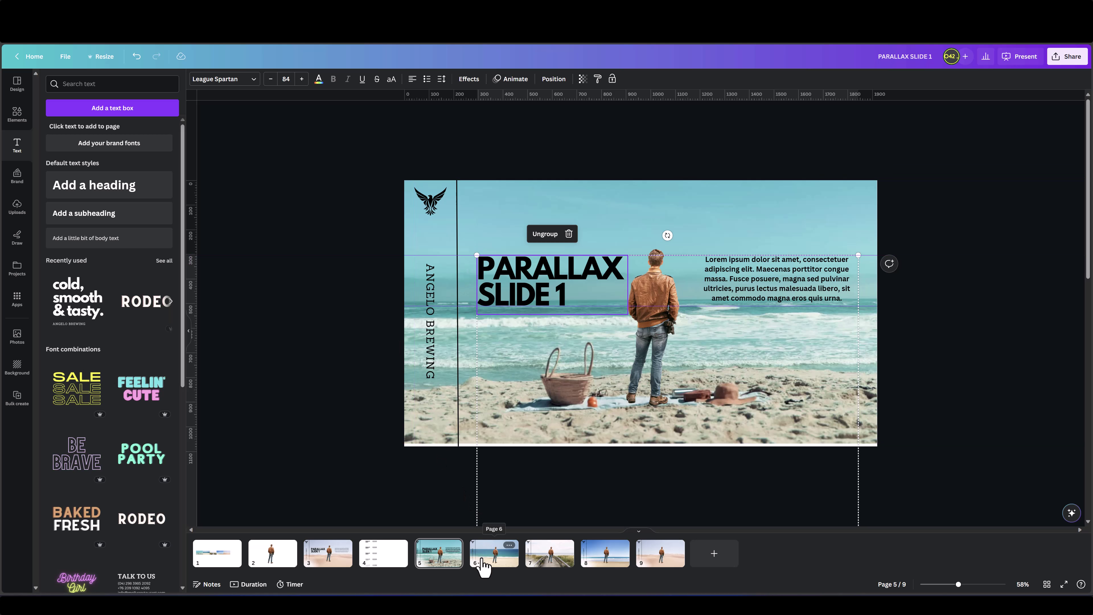
{"action": "left_click", "coordinate": [484, 568]}
{"action": "key", "text": "ctrl+v"}
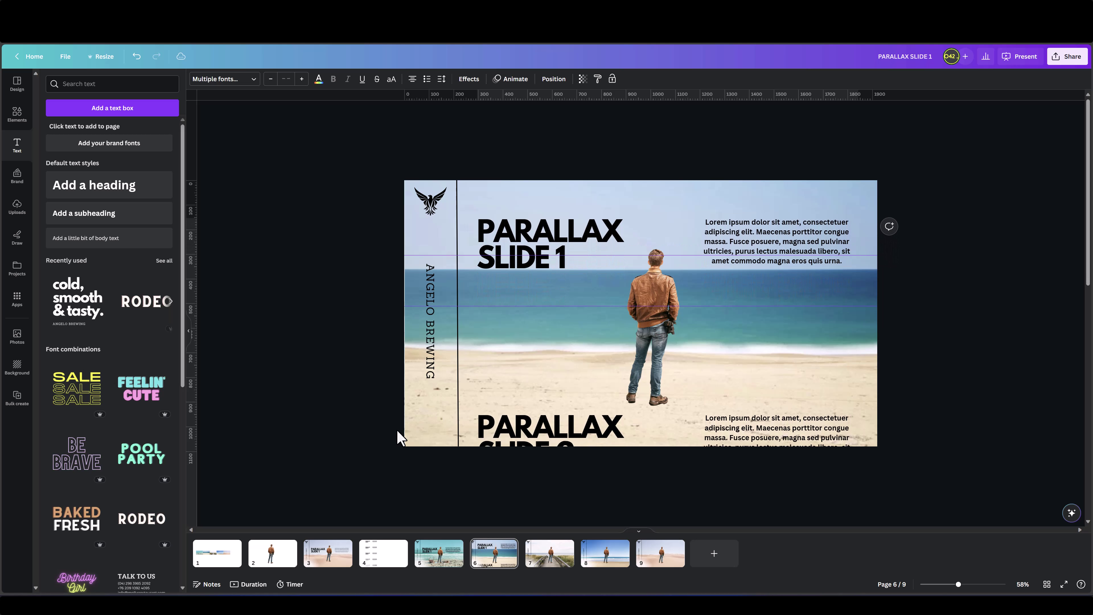
{"action": "left_click_drag", "start_coordinate": [512, 436], "coordinate": [508, 287]}
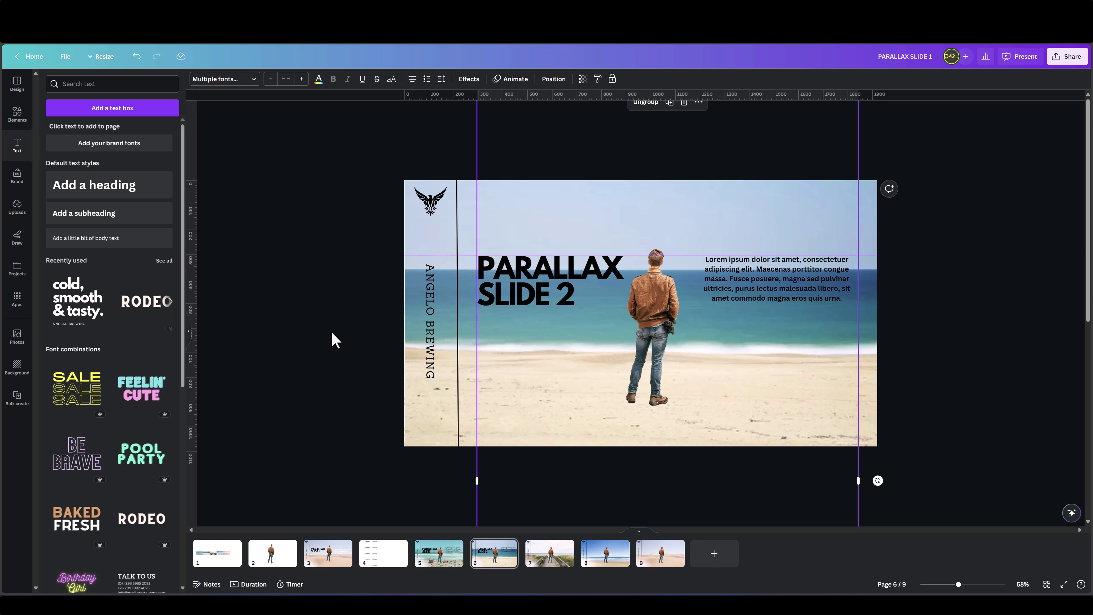
{"action": "left_click", "coordinate": [340, 347]}
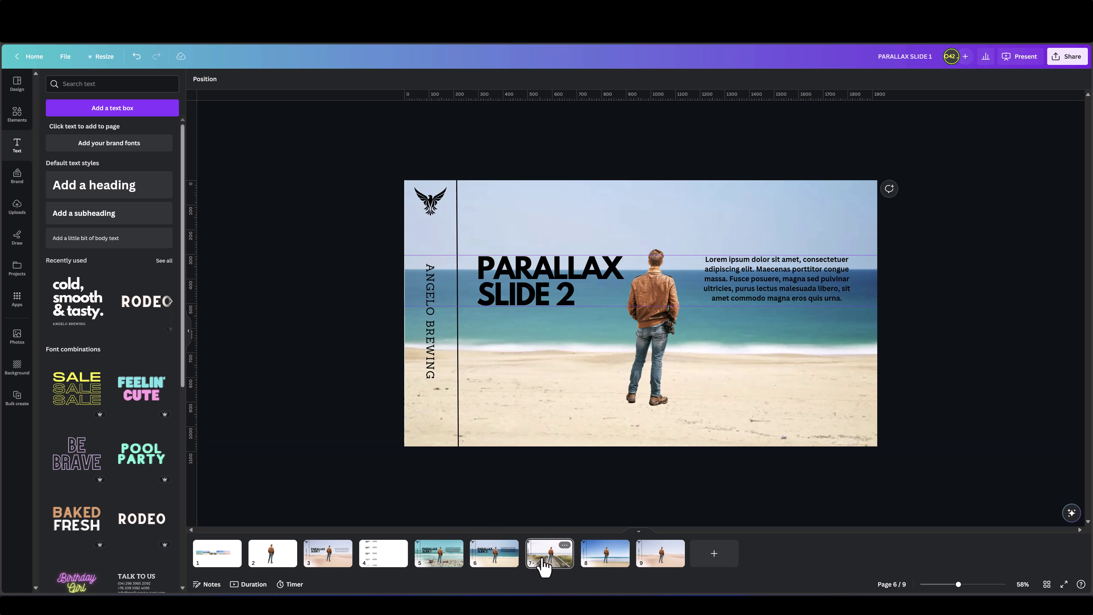
{"action": "left_click", "coordinate": [543, 565]}
{"action": "key", "text": "ctrl+v"}
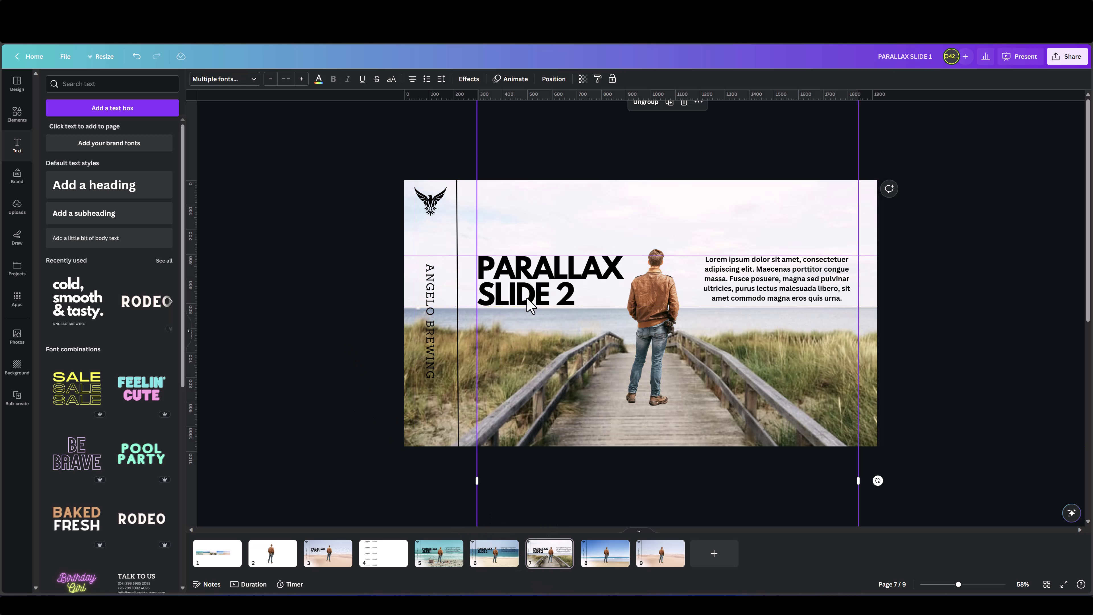
{"action": "left_click_drag", "start_coordinate": [532, 307], "coordinate": [528, 237]}
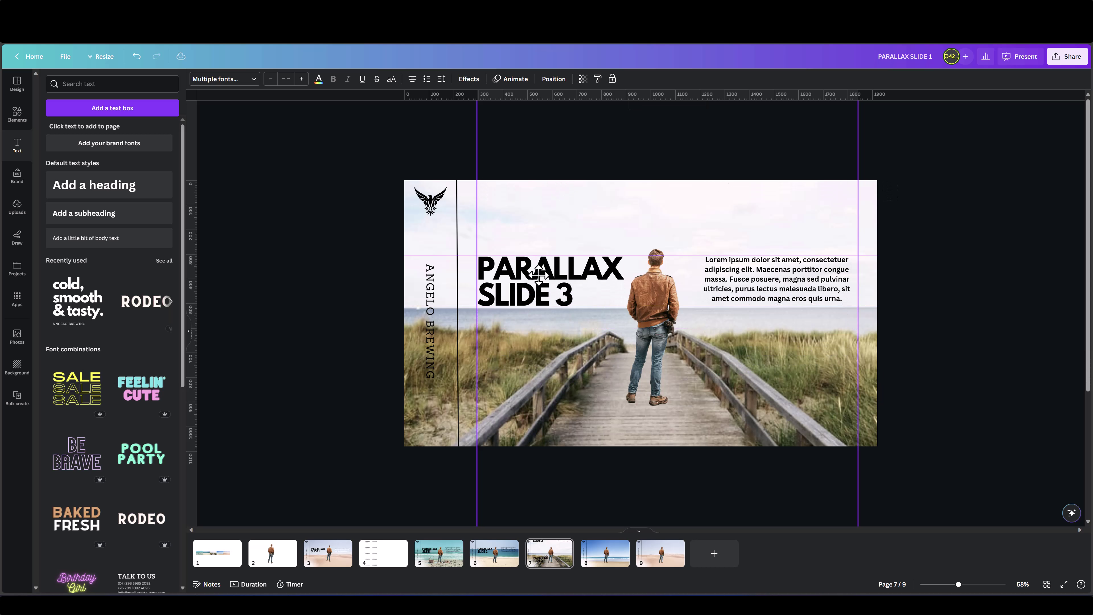
Step: Paste the headline and paragraph group onto pages 8 and 9
{"action": "left_click", "coordinate": [605, 553]}
{"action": "key", "text": "ctrl+v"}
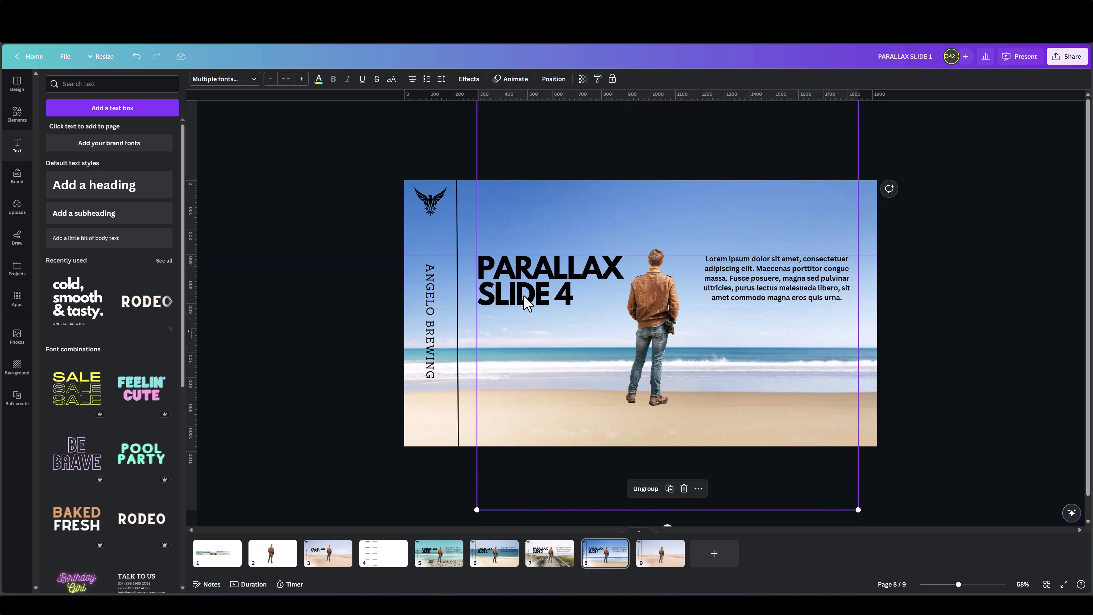
{"action": "left_click", "coordinate": [661, 553]}
{"action": "key", "text": "ctrl+v"}
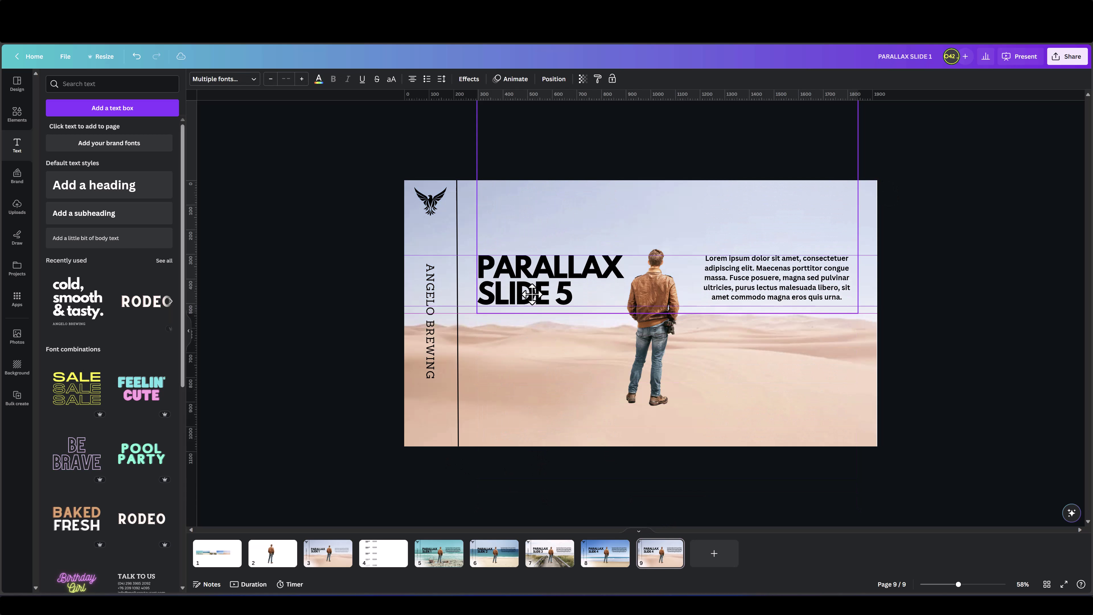
{"action": "left_click", "coordinate": [368, 328]}
Step: Preview the deck full screen starting from page 5, then exit back to the editor
{"action": "left_click", "coordinate": [428, 564]}
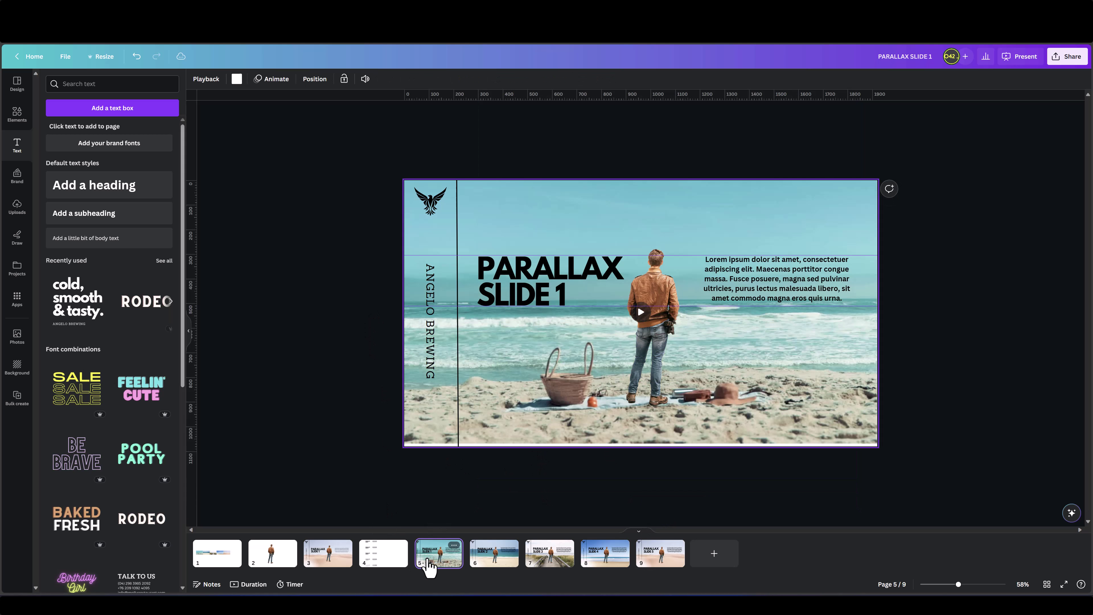
{"action": "left_click", "coordinate": [1064, 584]}
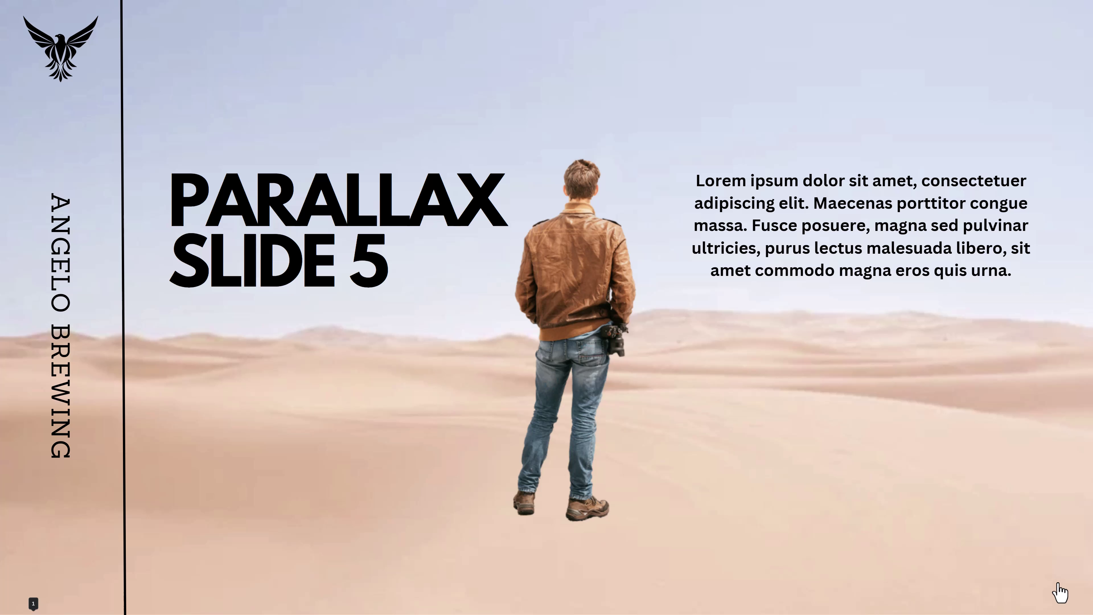
{"action": "key", "text": "Escape"}
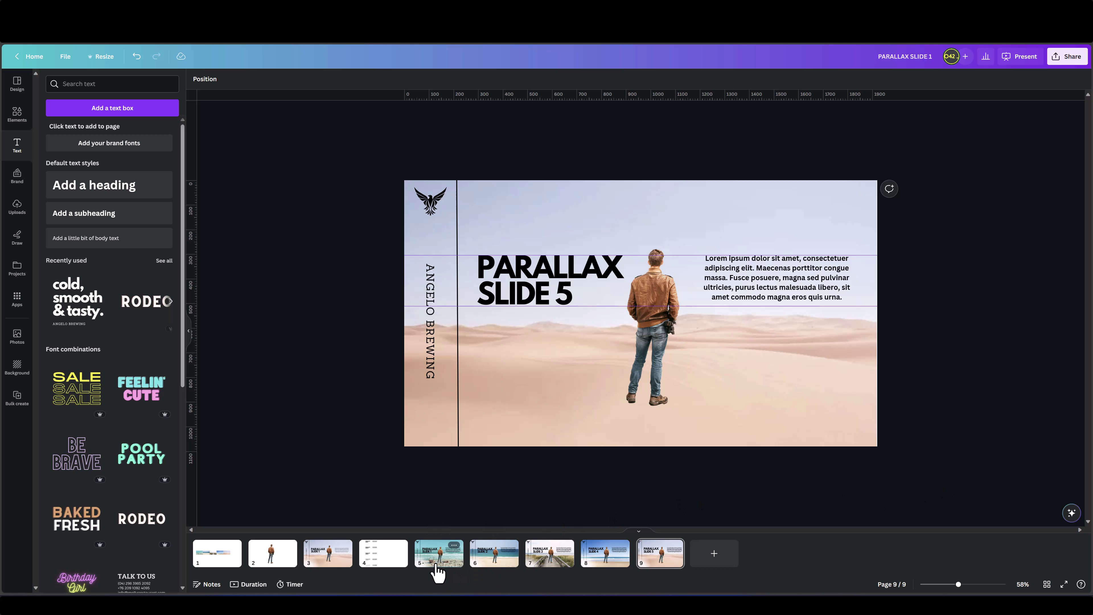
Step: Apply a 1.5-second Match & Move transition between all pages 5–9
{"action": "left_click", "coordinate": [438, 572], "text": "shift"}
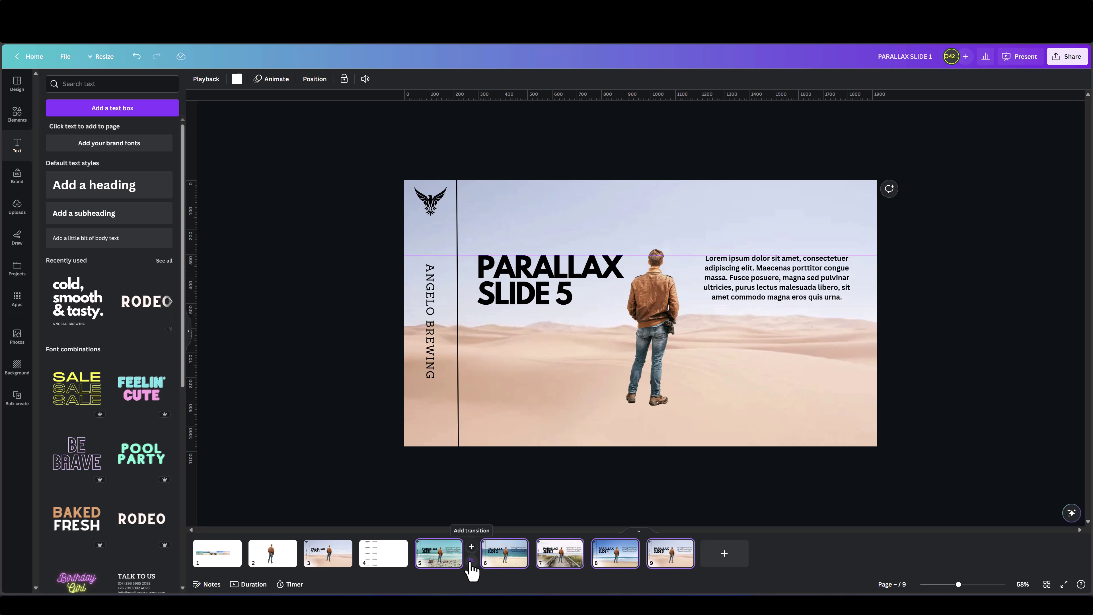
{"action": "left_click", "coordinate": [471, 560]}
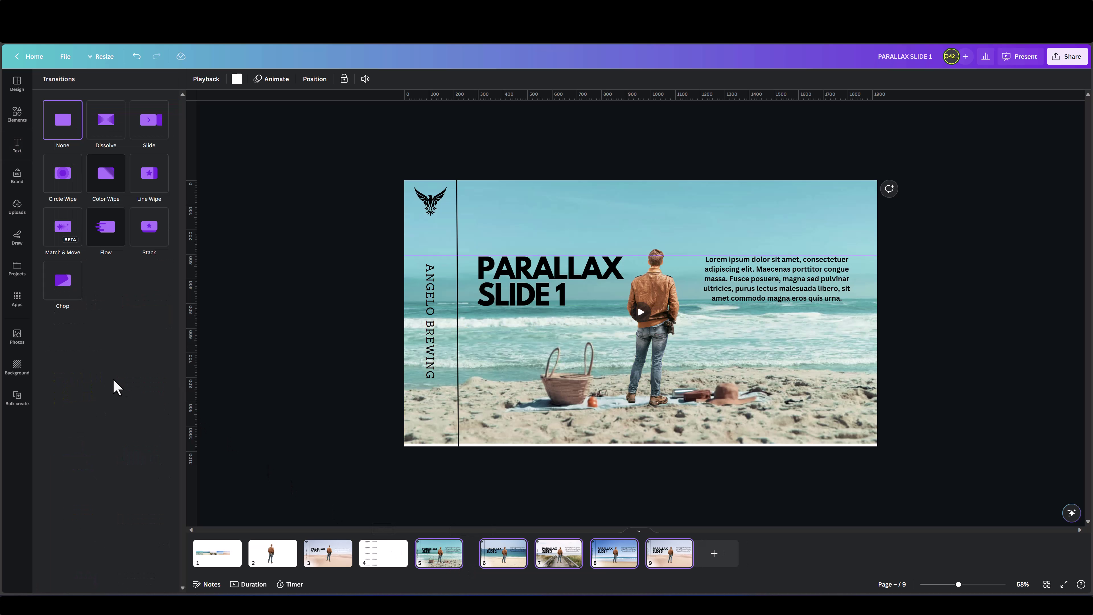
{"action": "left_click", "coordinate": [62, 244]}
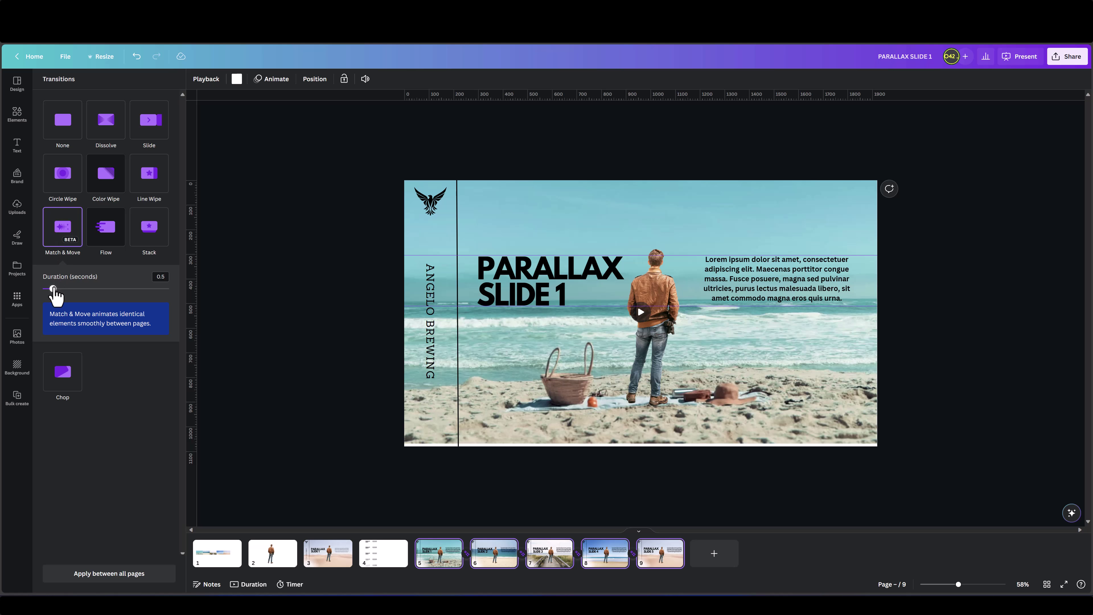
{"action": "left_click_drag", "start_coordinate": [54, 289], "coordinate": [79, 289]}
{"action": "left_click", "coordinate": [109, 574]}
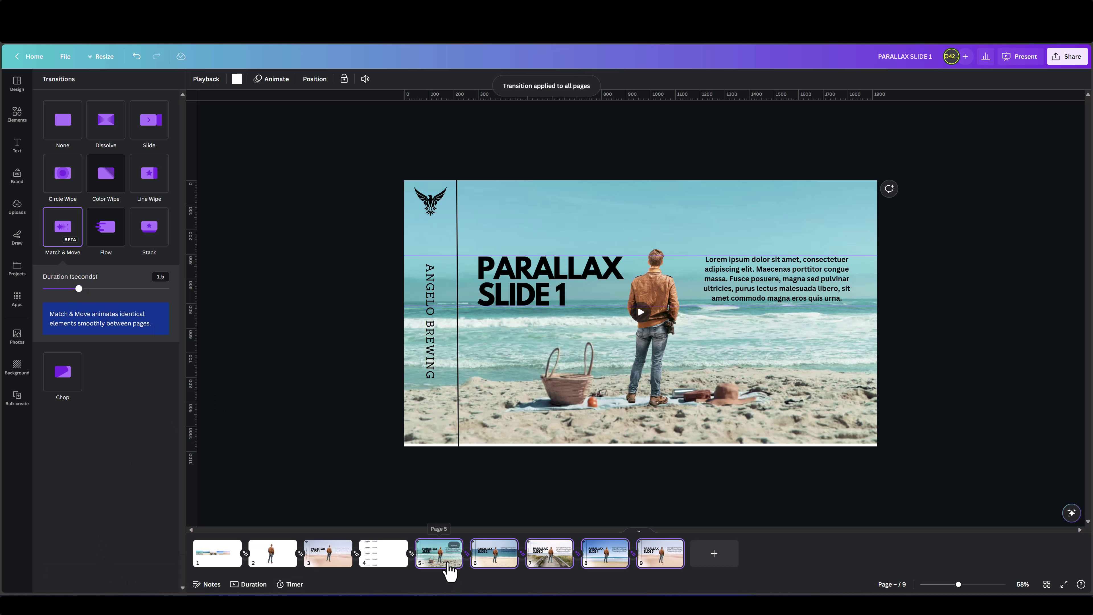
{"action": "left_click", "coordinate": [439, 552]}
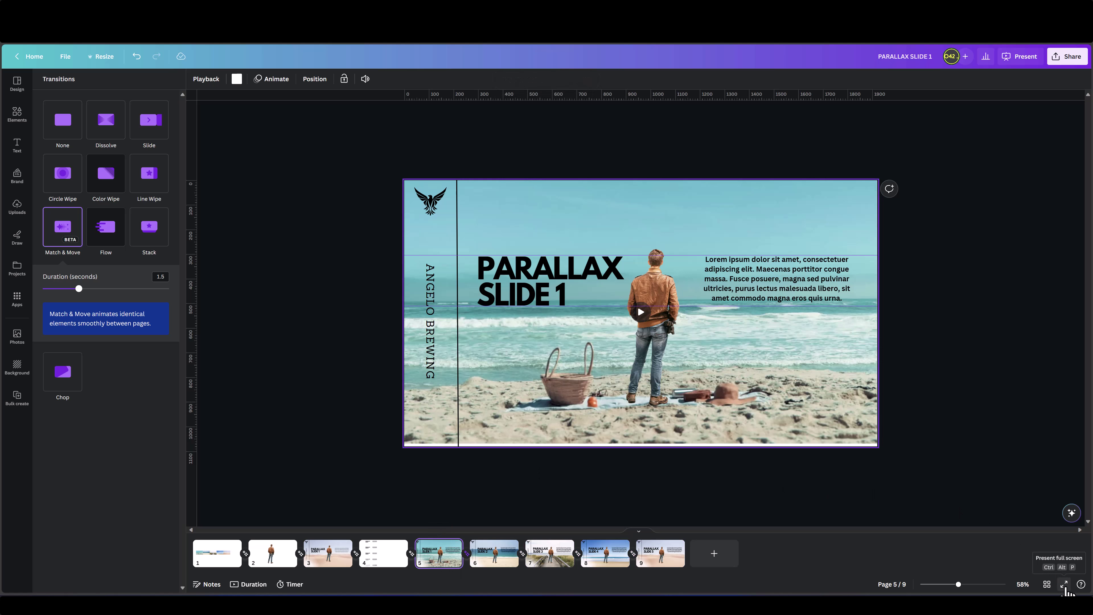
Step: Play the deck full screen from page 5 to watch the Match & Move transitions
{"action": "left_click", "coordinate": [1064, 584]}
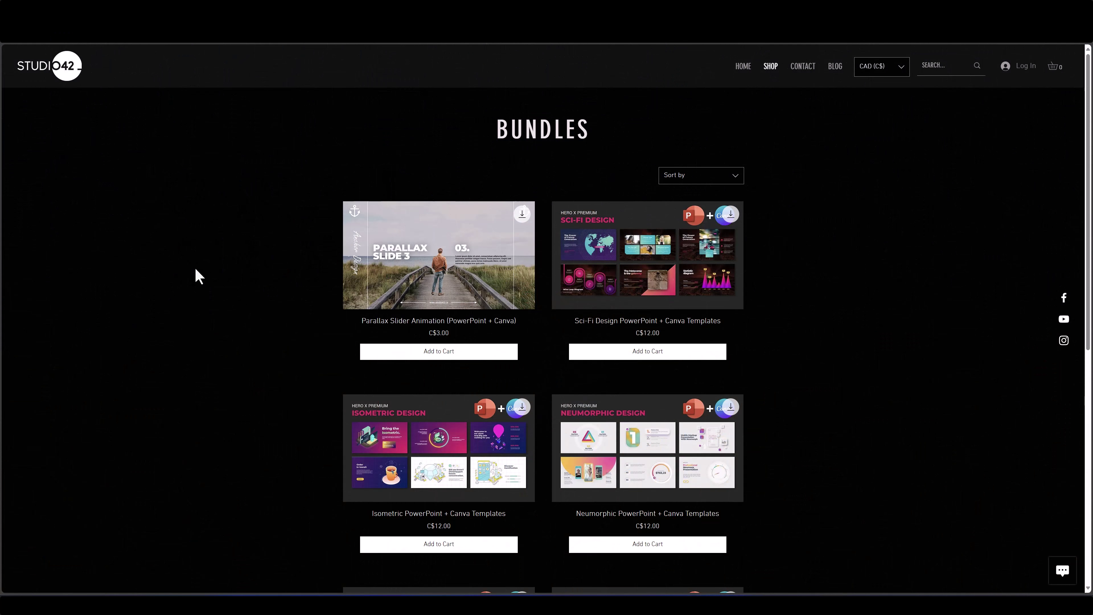
Step: Play the preview videos for the Parallax Slider Animation and the Parallax PowerPoint Template products
{"action": "left_click", "coordinate": [406, 290]}
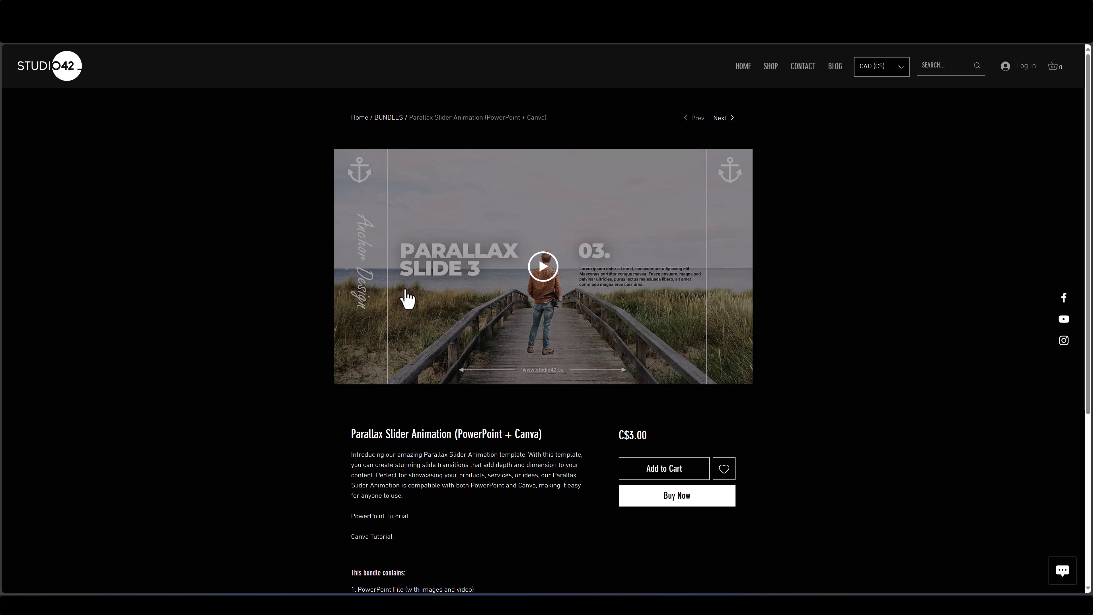
{"action": "left_click", "coordinate": [544, 267]}
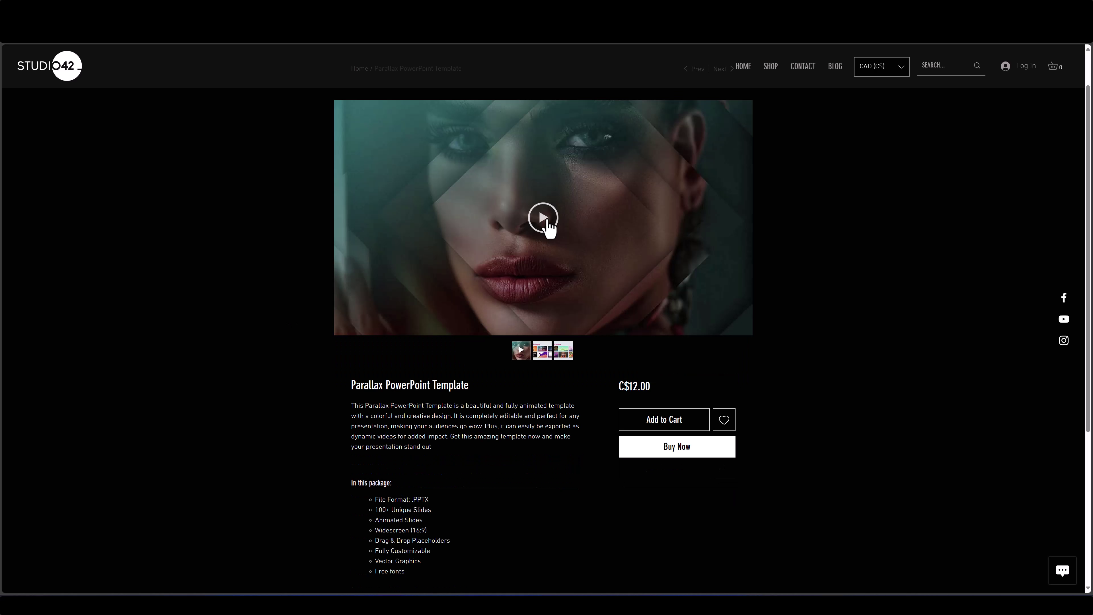
{"action": "left_click", "coordinate": [547, 220]}
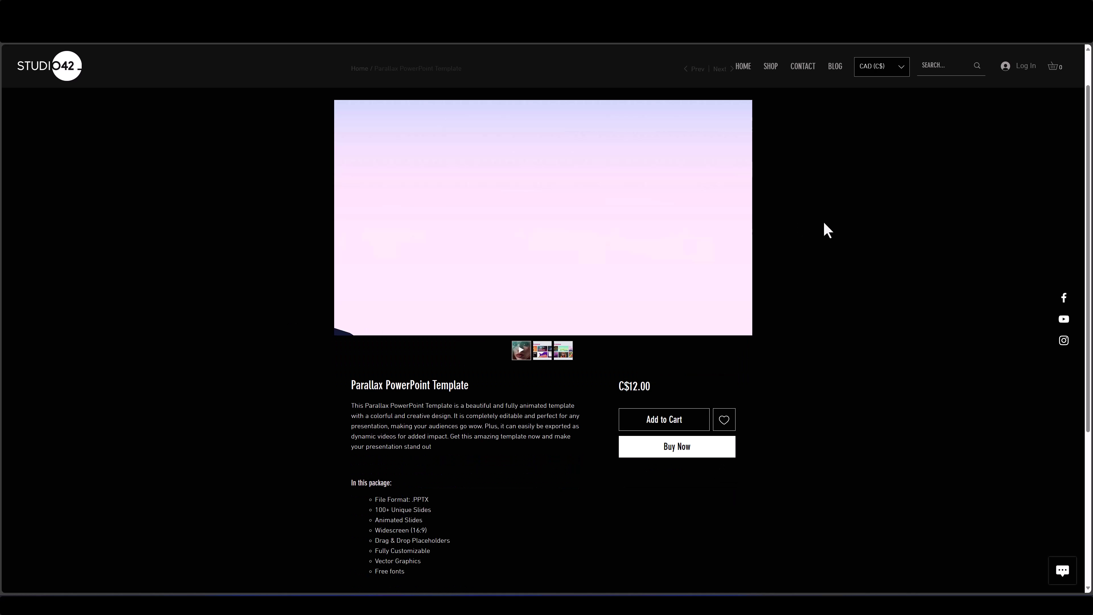